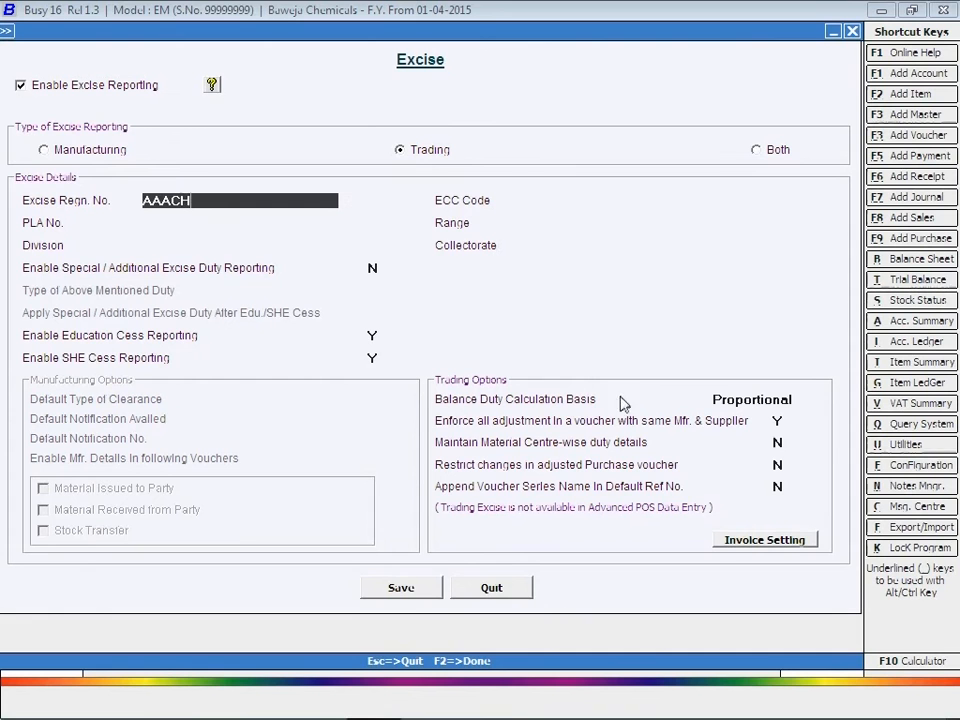
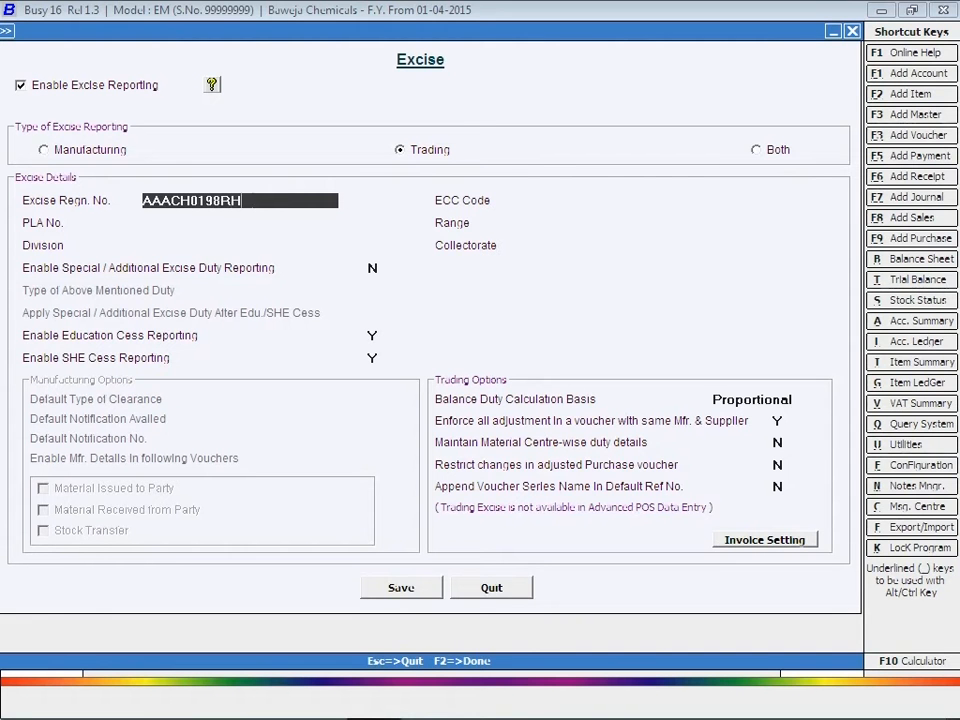
{"action": "key", "text": "Return"}
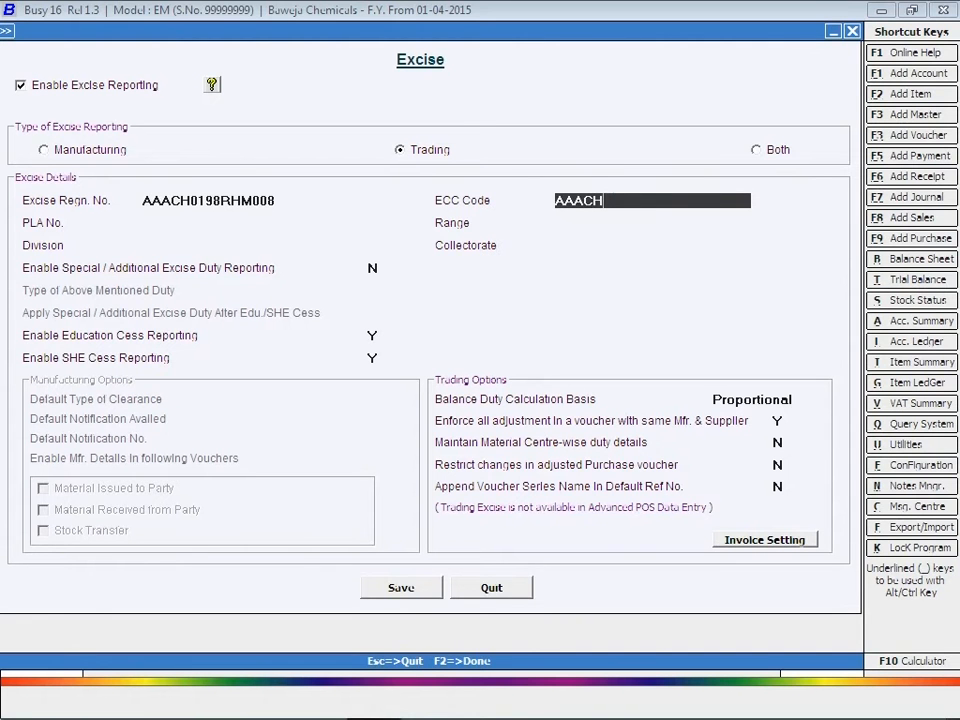
{"action": "key", "text": "Return"}
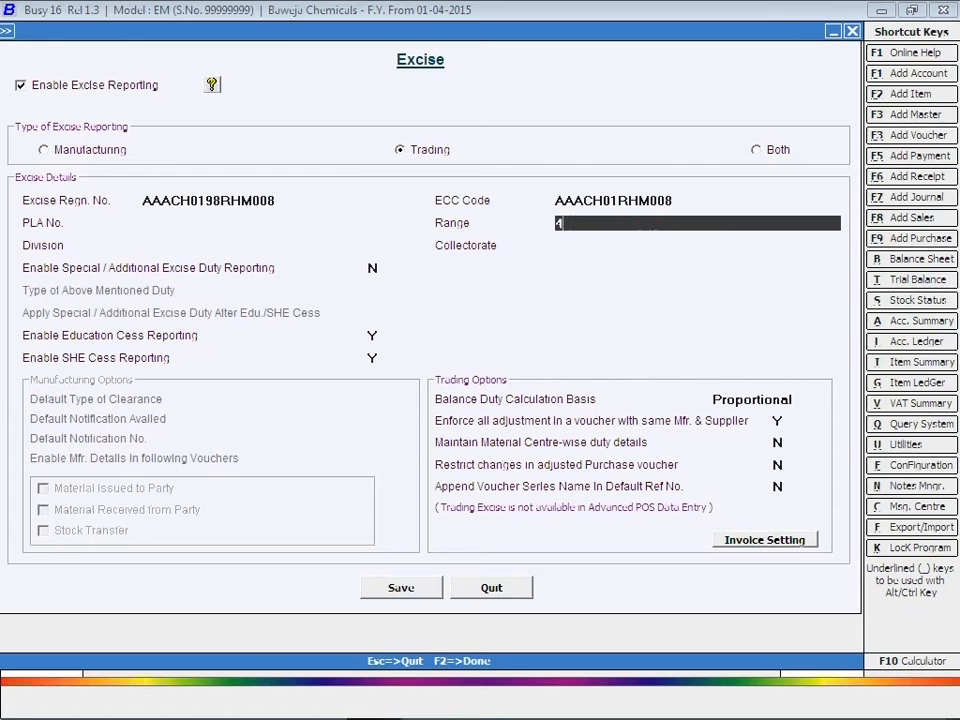
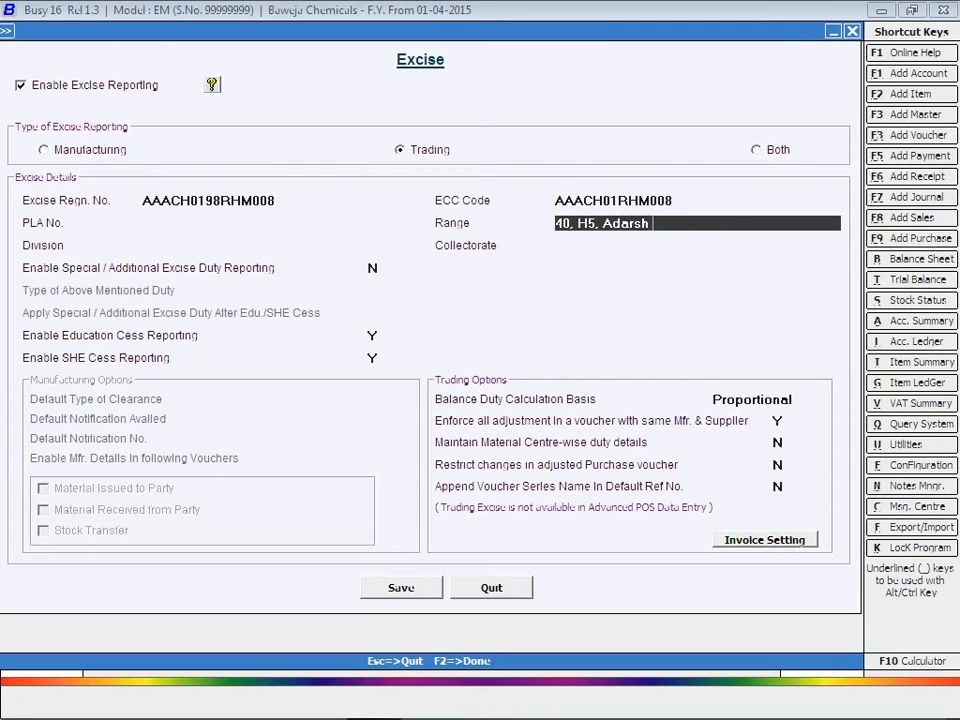
{"action": "key", "text": "Return"}
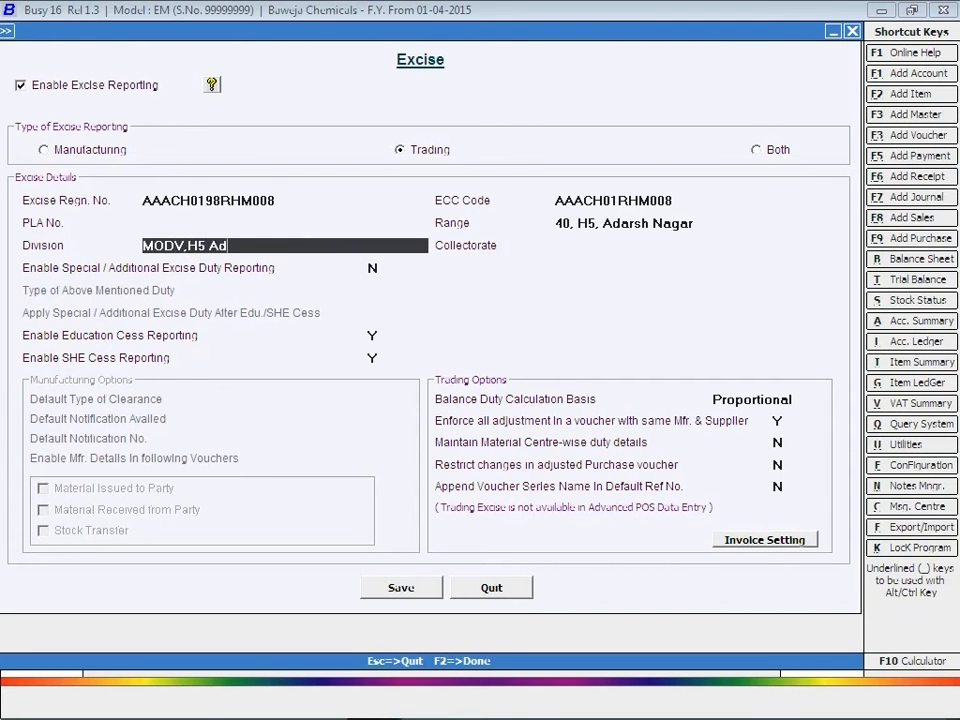
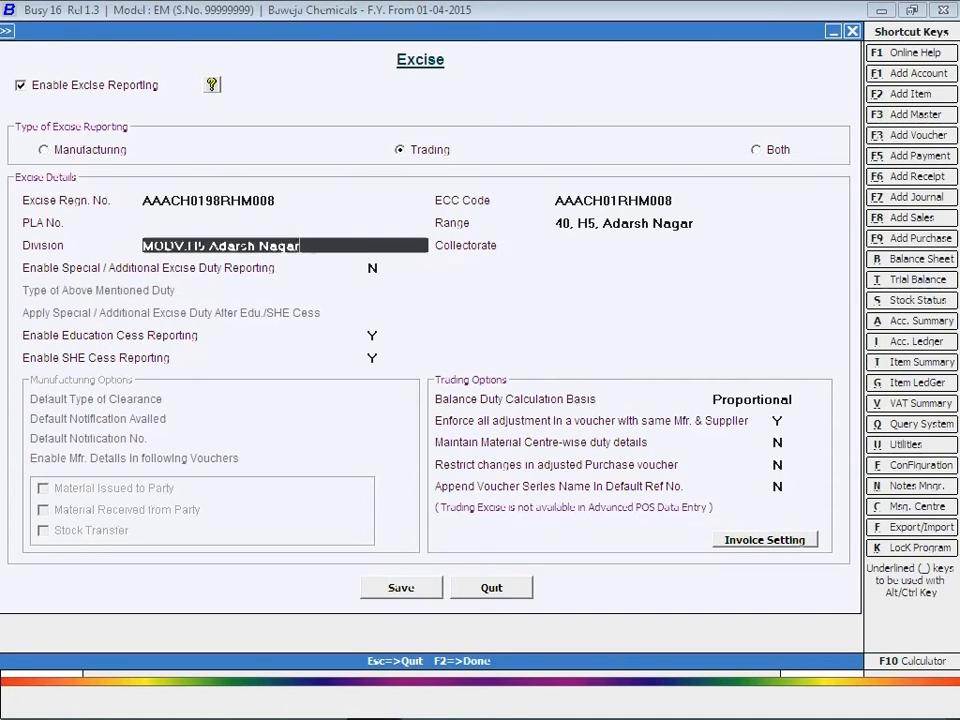
{"action": "key", "text": "Return"}
{"action": "type", "text": "Delhi - IV"}
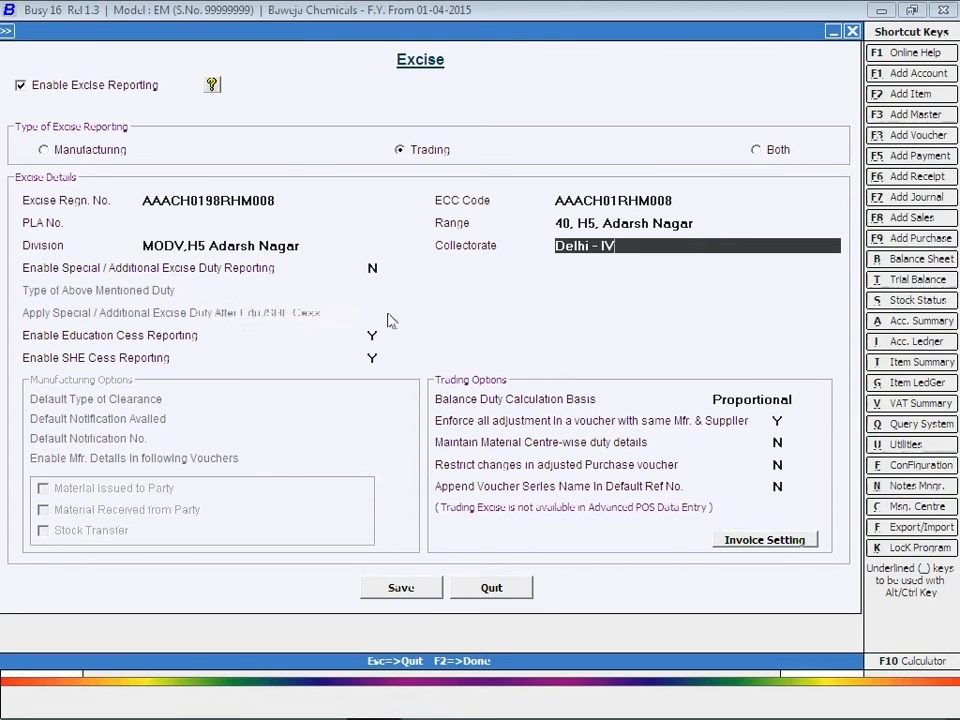
Step: Keep Proportional balance duty basis and Excise Format (Automatic), then save the excise settings
{"action": "left_click", "coordinate": [760, 400]}
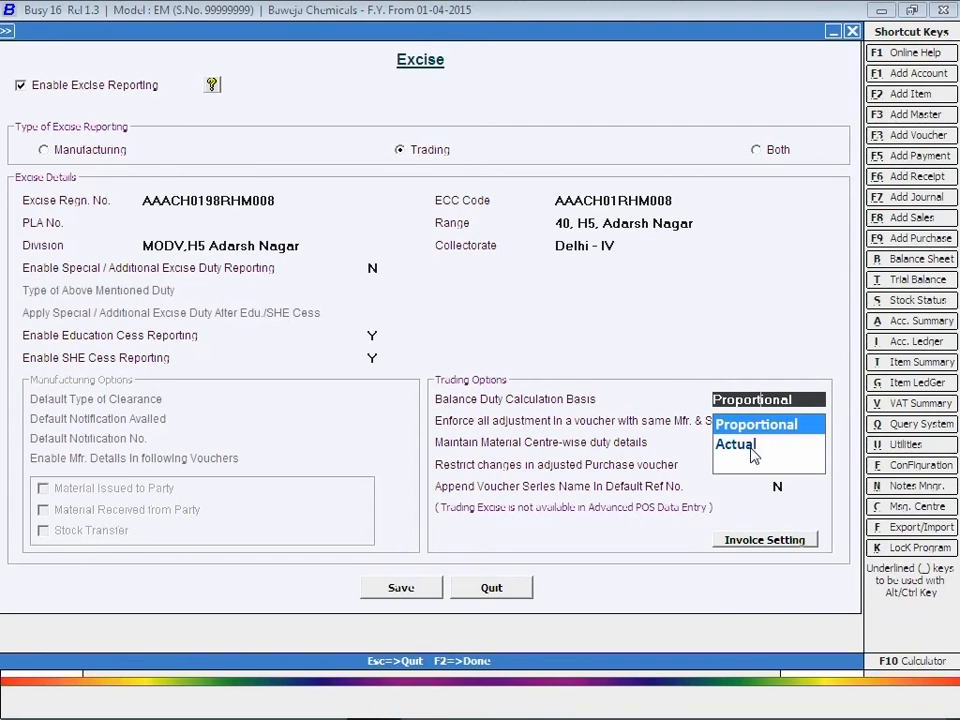
{"action": "left_click", "coordinate": [757, 432]}
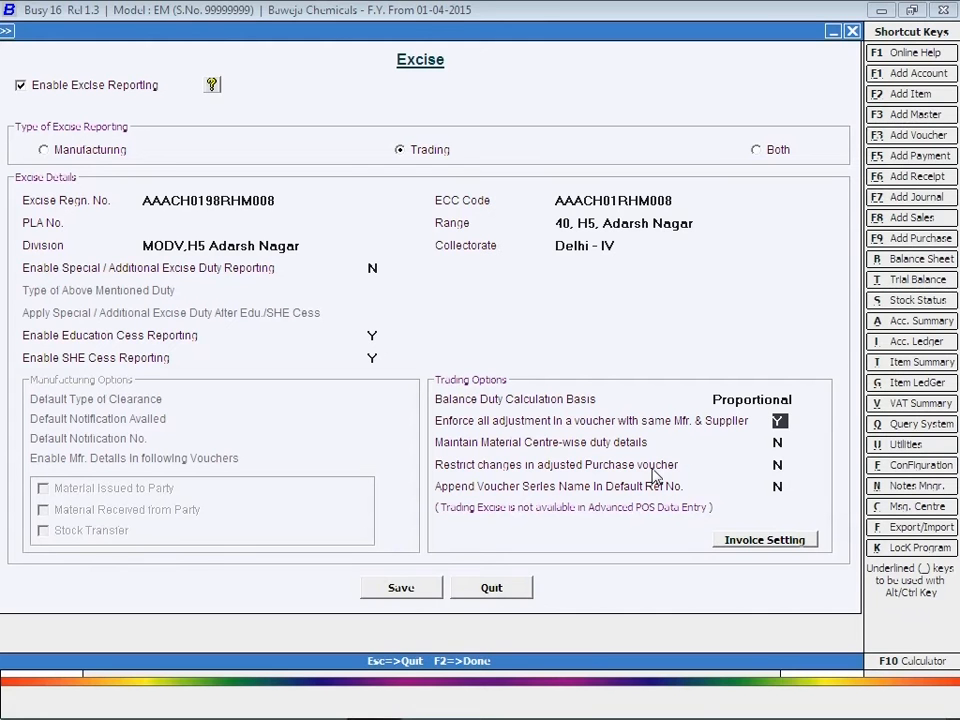
{"action": "key", "text": "Return"}
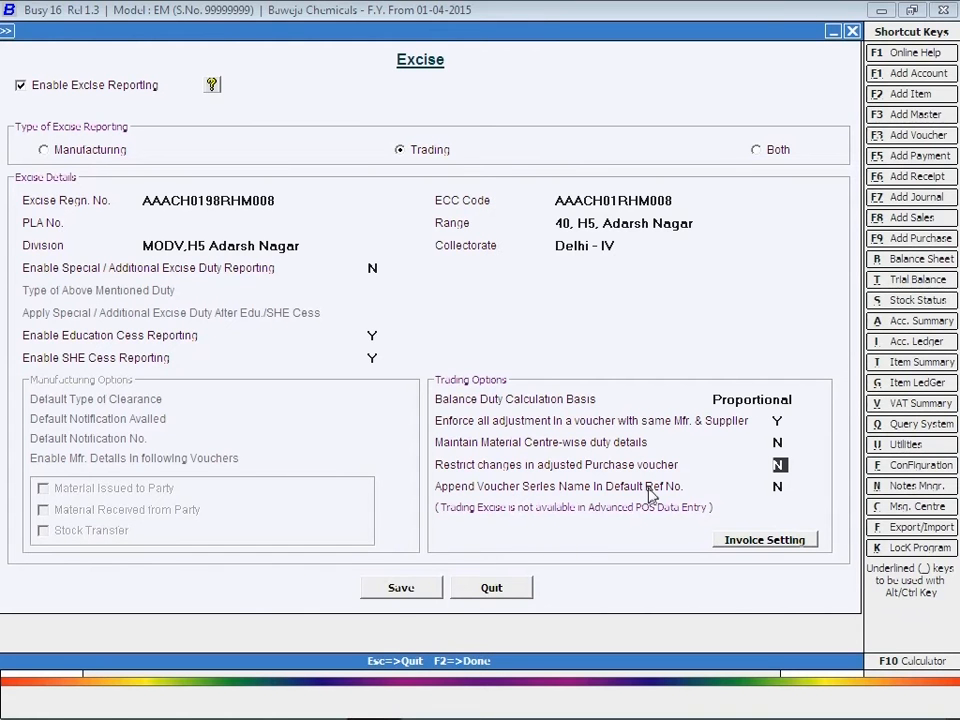
{"action": "left_click", "coordinate": [785, 545]}
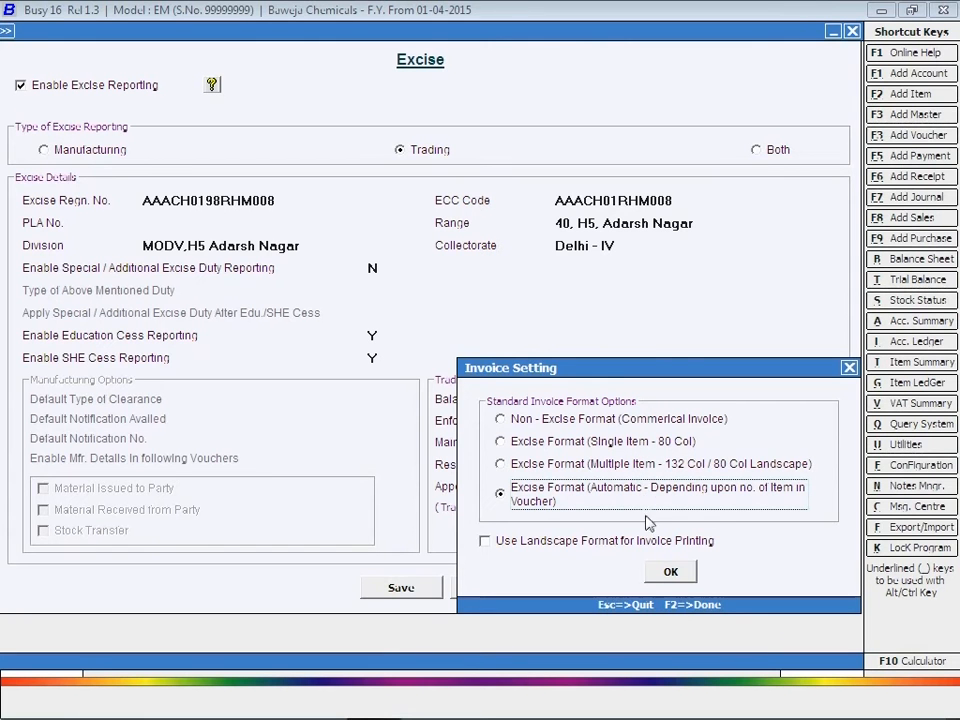
{"action": "left_click", "coordinate": [672, 573]}
{"action": "left_click", "coordinate": [671, 575]}
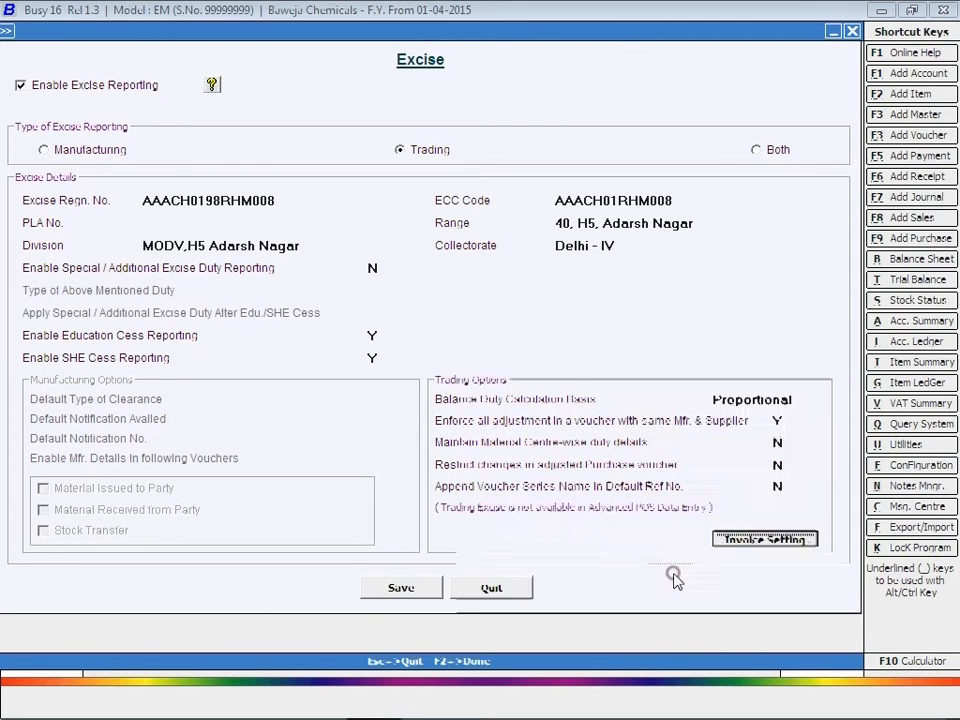
{"action": "left_click", "coordinate": [403, 589]}
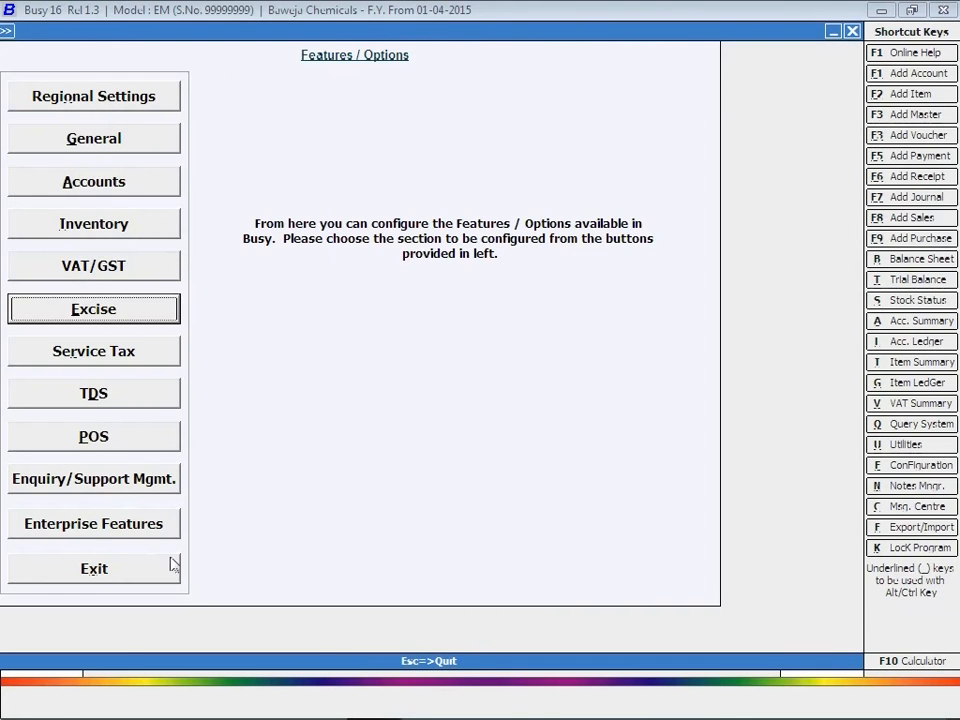
Step: Go to the Standard Sales Invoice print configuration under Invoice/Document Printing
{"action": "left_click", "coordinate": [95, 565]}
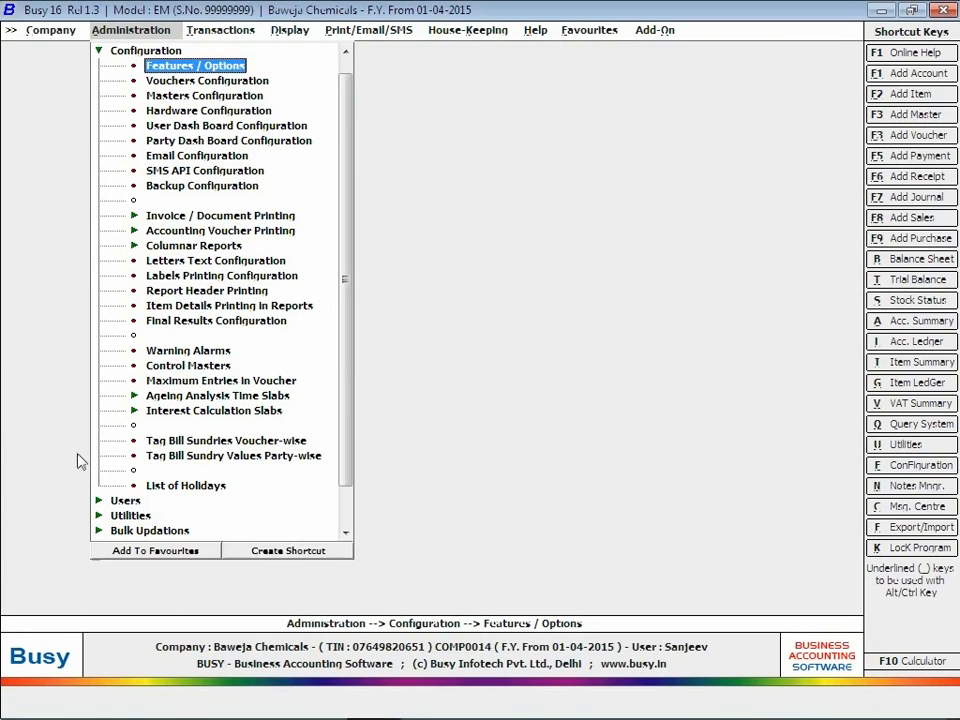
{"action": "left_click", "coordinate": [134, 215]}
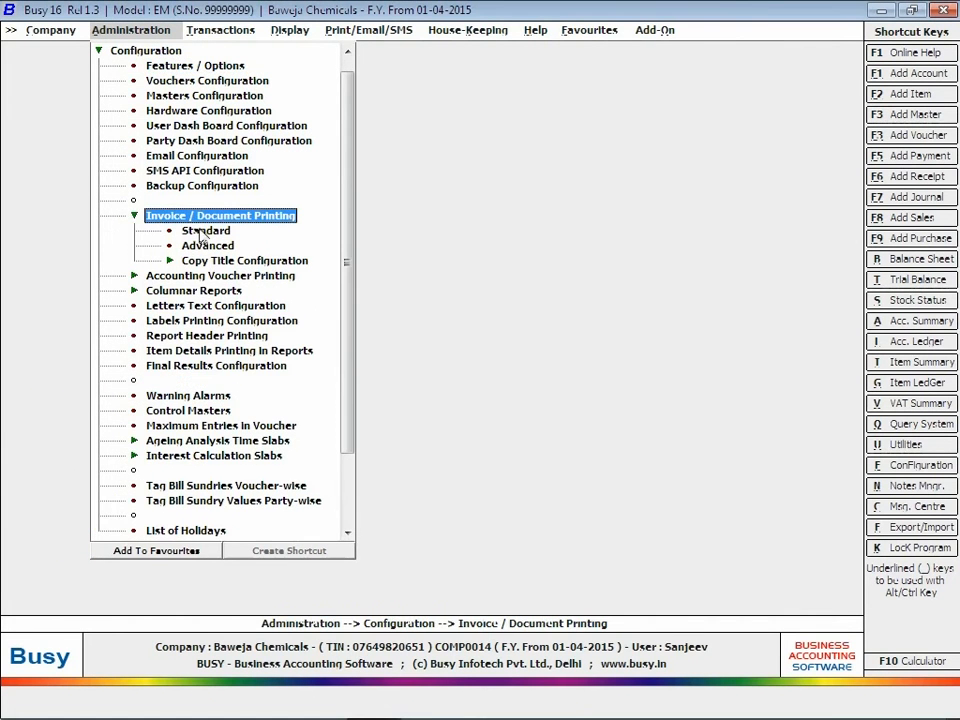
{"action": "left_click", "coordinate": [200, 230]}
{"action": "left_click", "coordinate": [75, 104]}
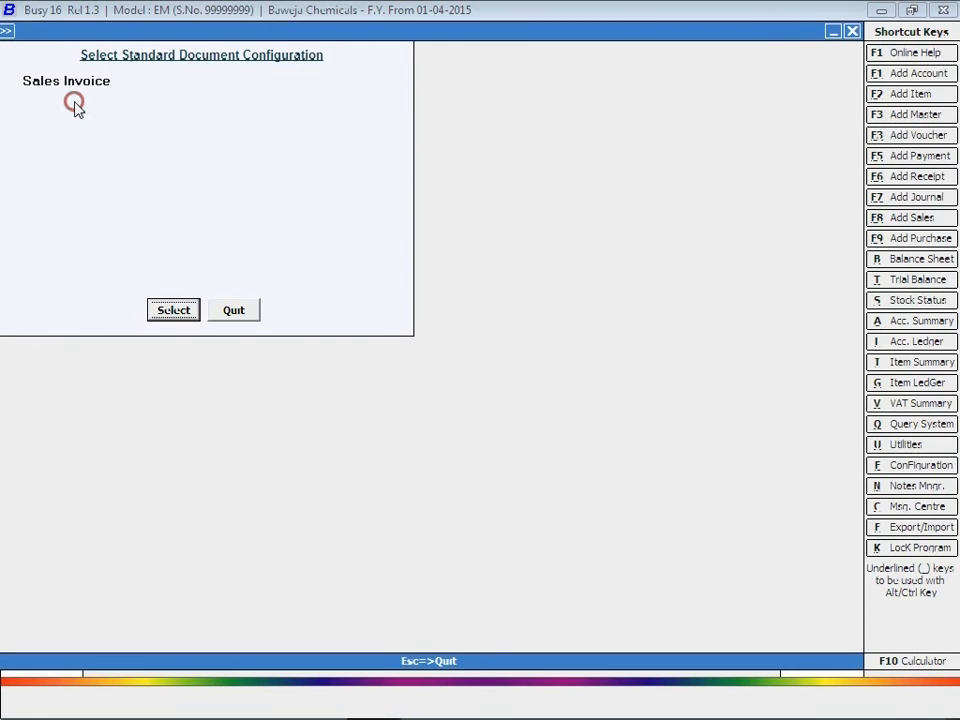
{"action": "left_click", "coordinate": [171, 306]}
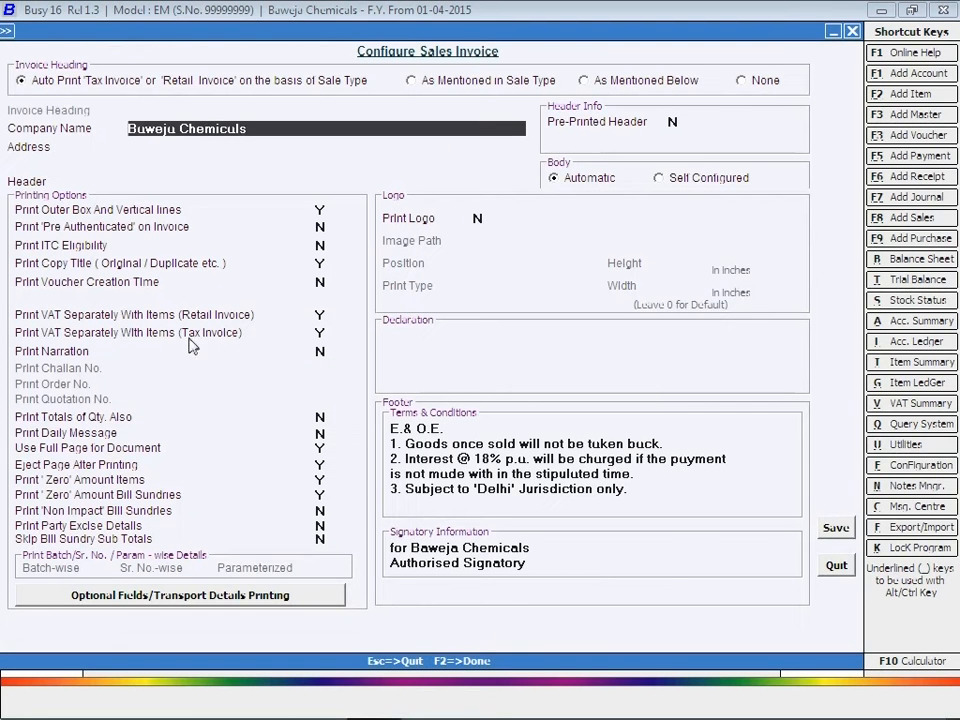
Step: Set Print Party Excise Details to Y with PLA No., Range, Division and Collectorate, and save
{"action": "left_click", "coordinate": [320, 525]}
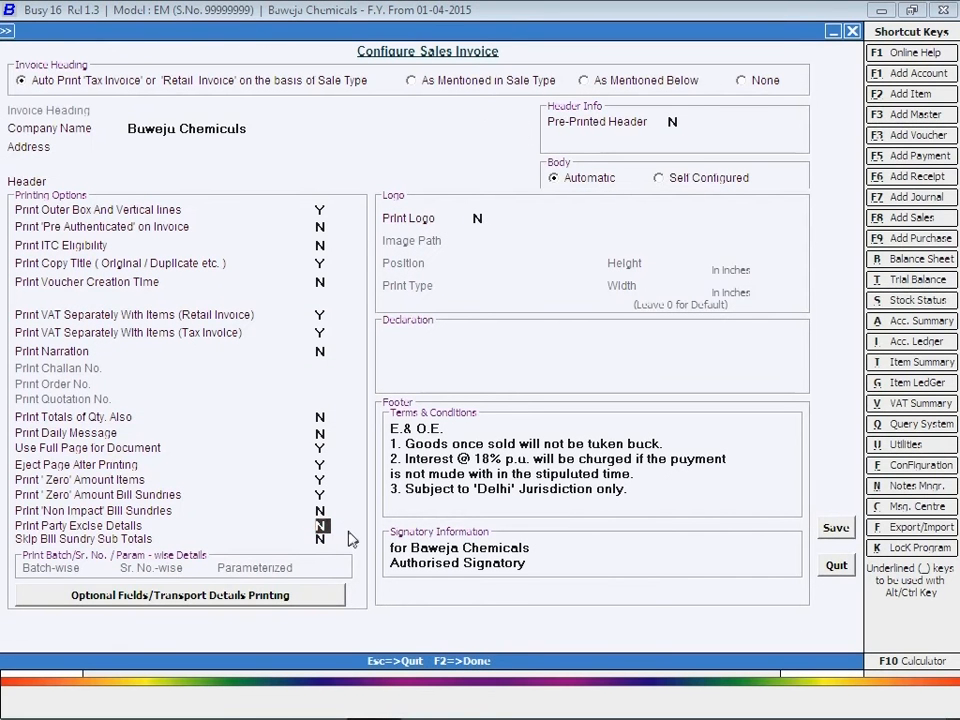
{"action": "type", "text": "Y"}
{"action": "left_click", "coordinate": [348, 533]}
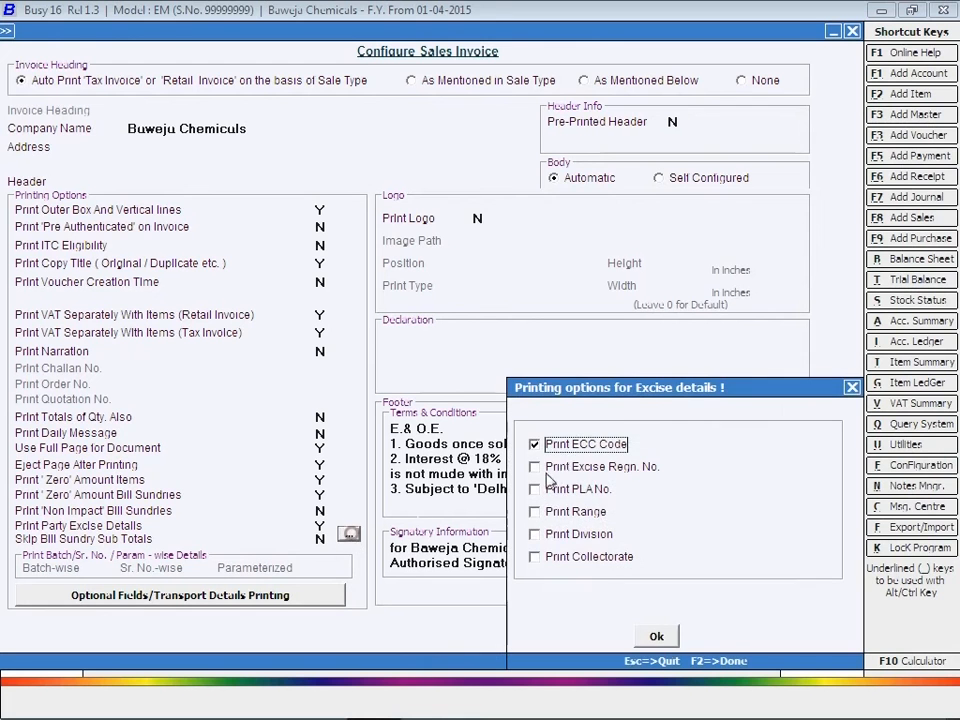
{"action": "left_click", "coordinate": [553, 491]}
{"action": "left_click", "coordinate": [560, 512]}
{"action": "left_click", "coordinate": [560, 534]}
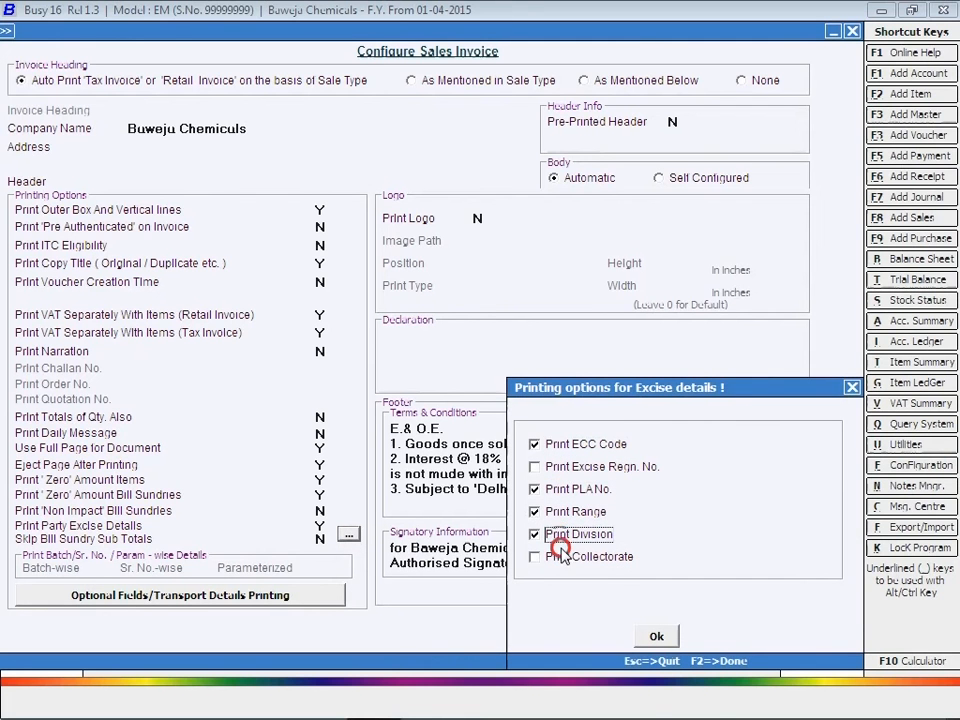
{"action": "left_click", "coordinate": [566, 557]}
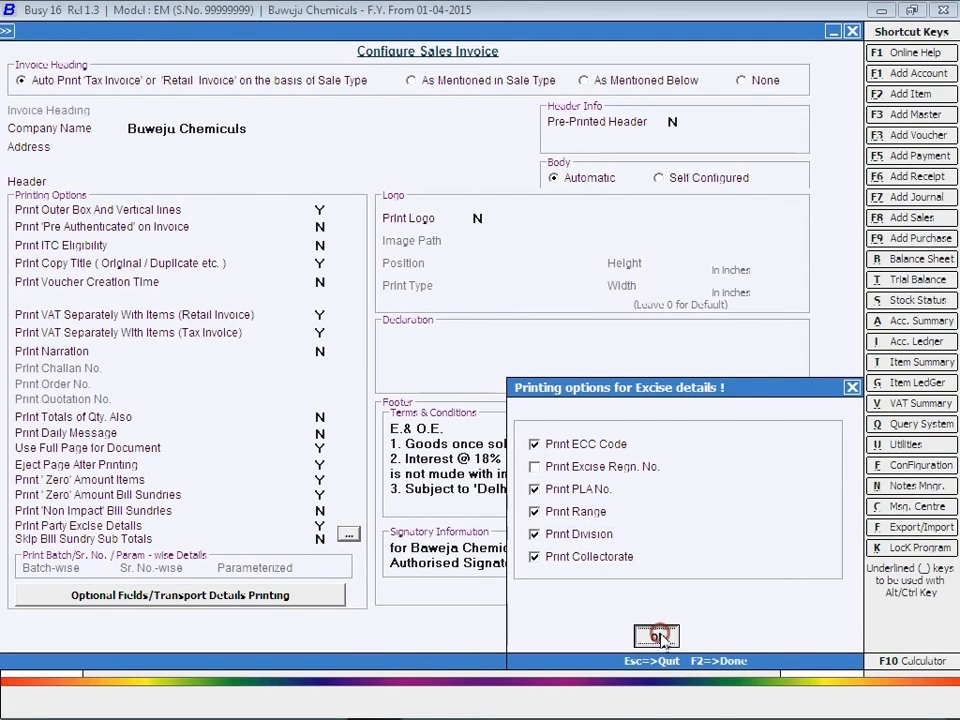
{"action": "left_click", "coordinate": [656, 636]}
{"action": "left_click", "coordinate": [836, 527]}
{"action": "key", "text": "Escape"}
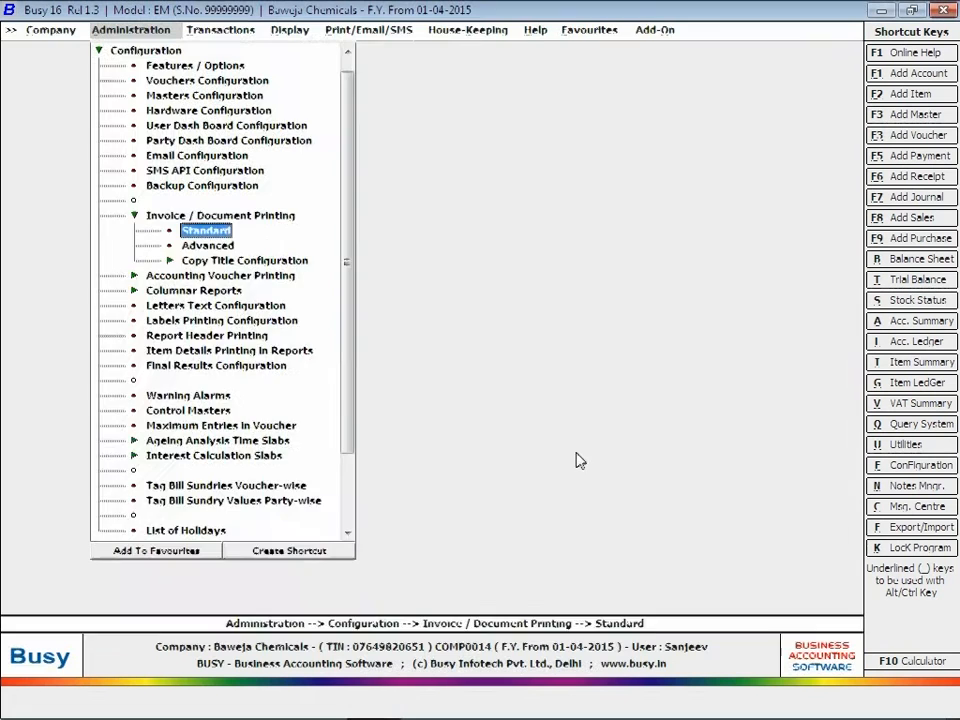
Step: Modify the Kgs. unit so its excise e-Return unit name is KG, and save it
{"action": "key", "text": "Escape"}
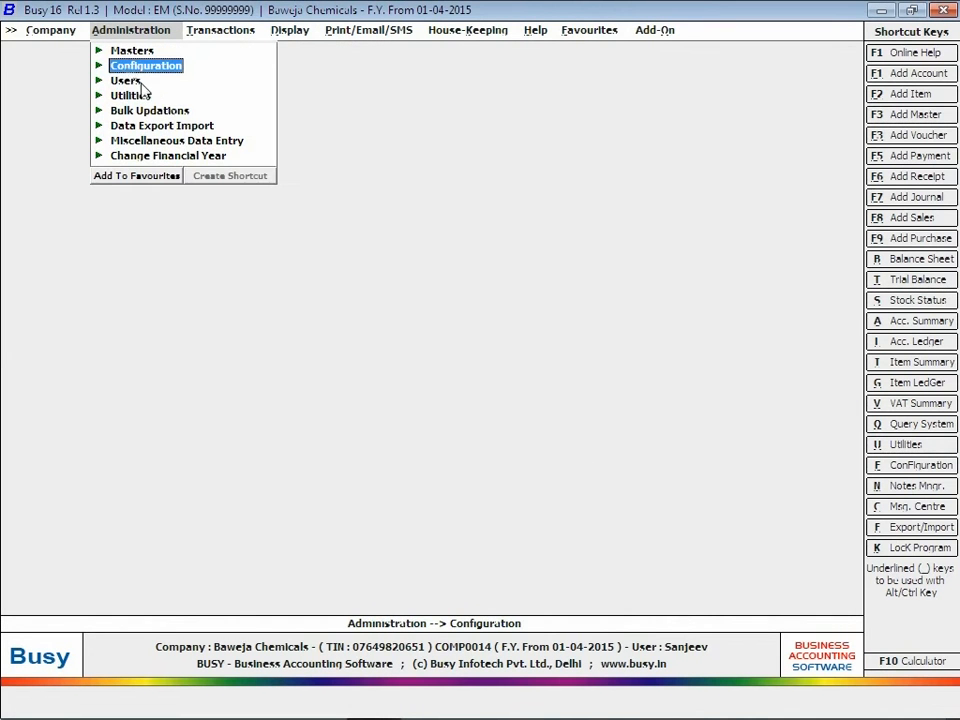
{"action": "left_click", "coordinate": [130, 51]}
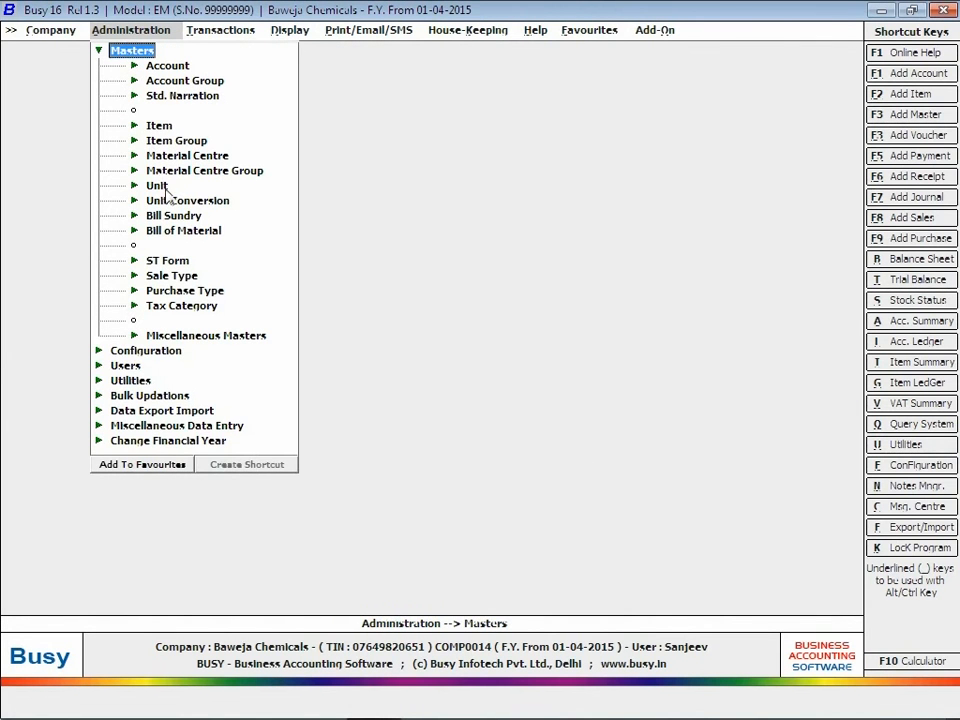
{"action": "left_click", "coordinate": [157, 185]}
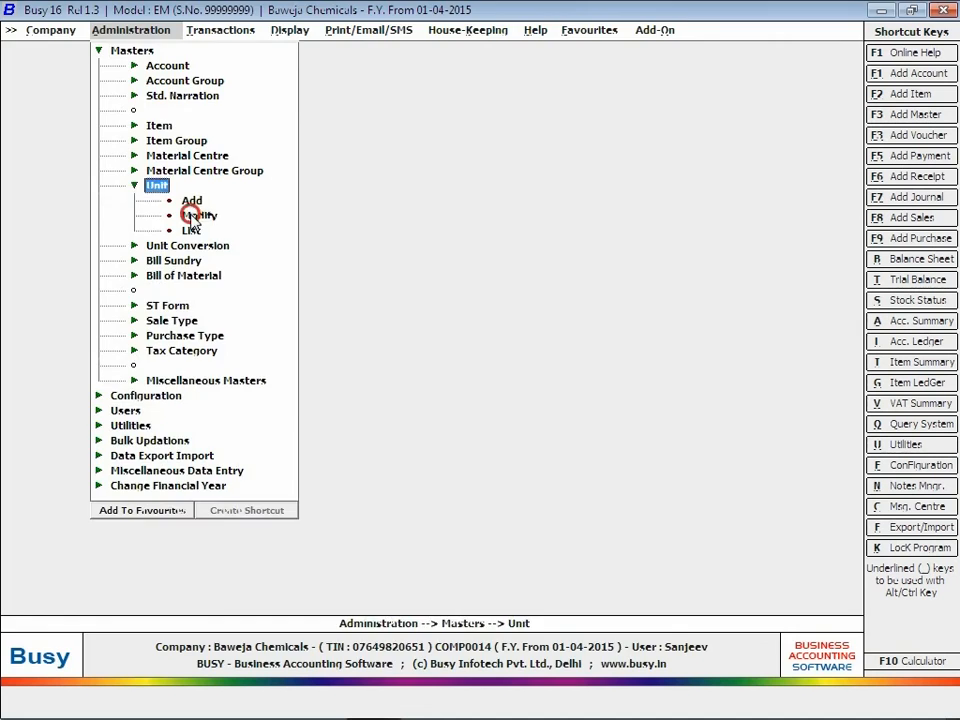
{"action": "left_click", "coordinate": [192, 214]}
{"action": "double_click", "coordinate": [38, 146]}
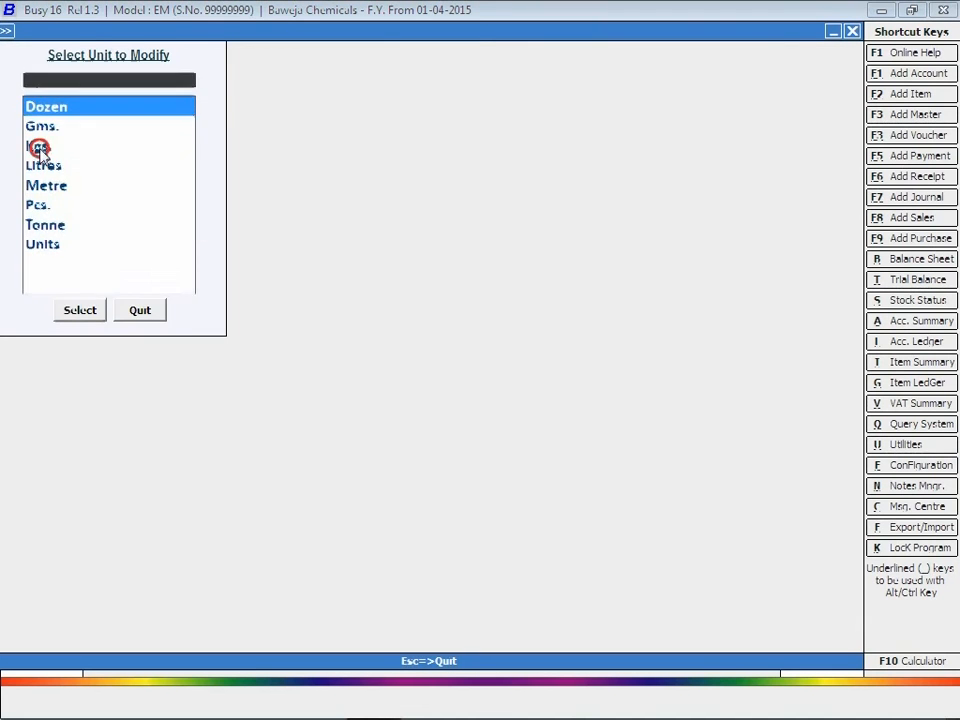
{"action": "left_click", "coordinate": [90, 311]}
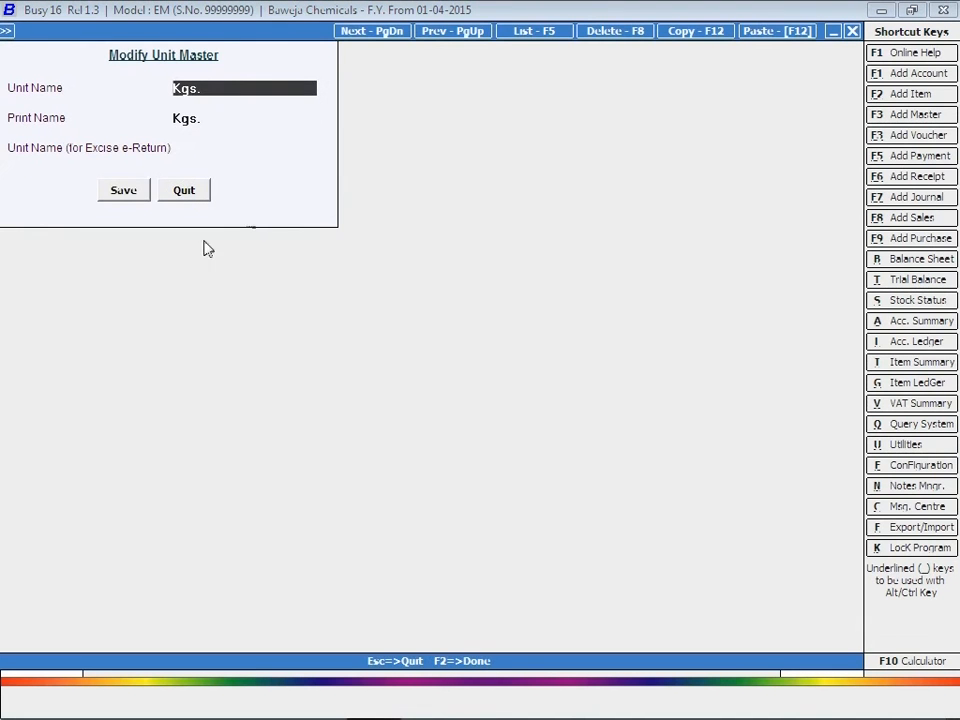
{"action": "left_click", "coordinate": [218, 147]}
{"action": "type", "text": "K"}
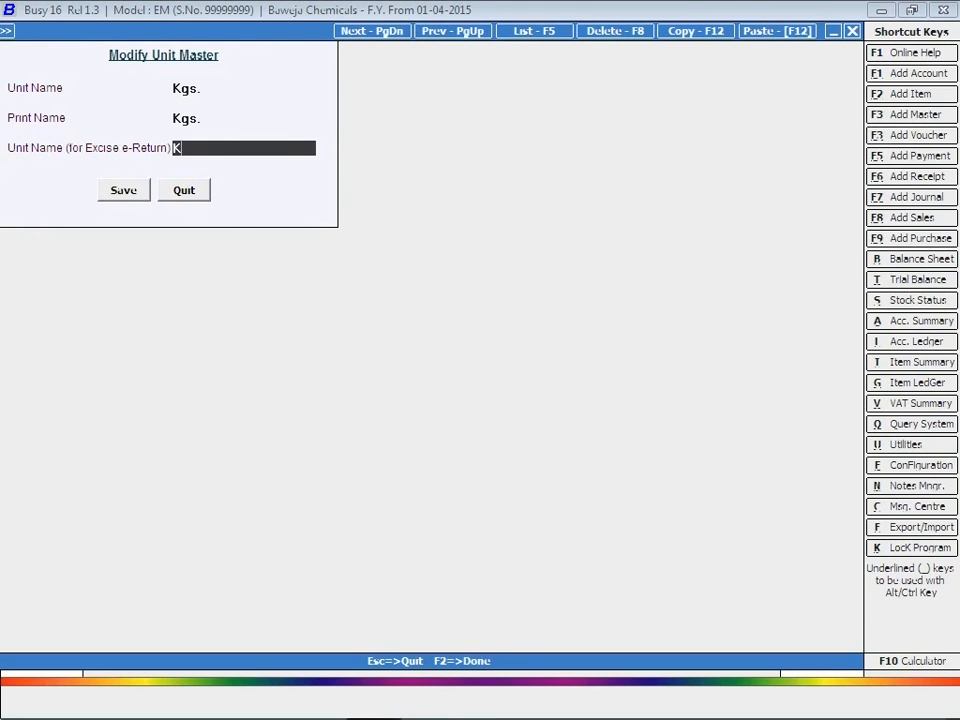
{"action": "type", "text": "G"}
{"action": "left_click", "coordinate": [140, 190]}
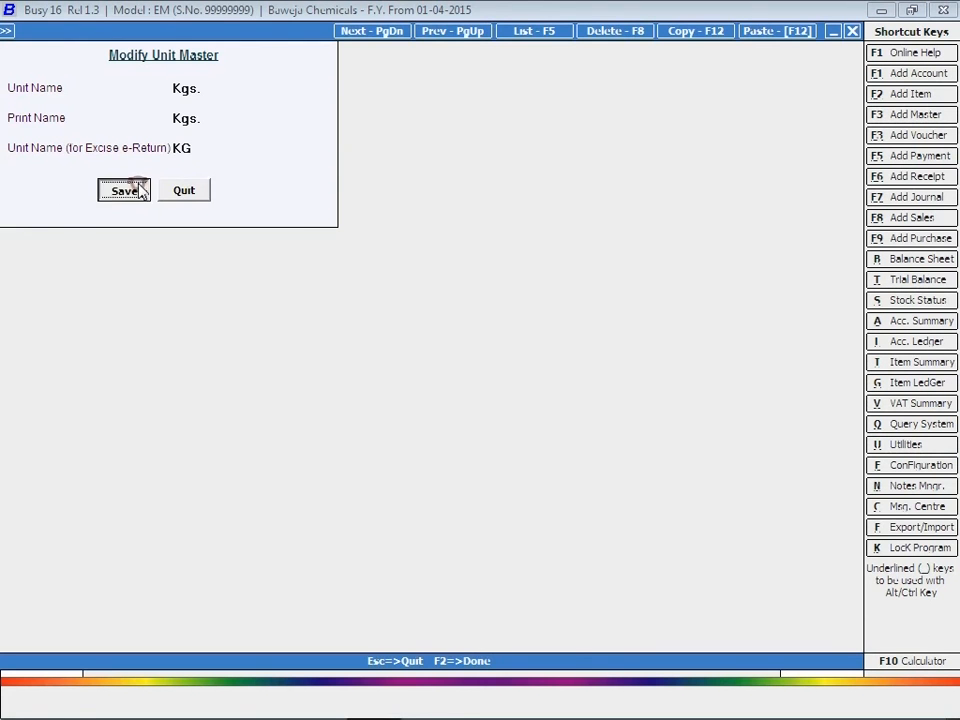
{"action": "key", "text": "Escape"}
{"action": "key", "text": "Escape"}
{"action": "key", "text": "Escape"}
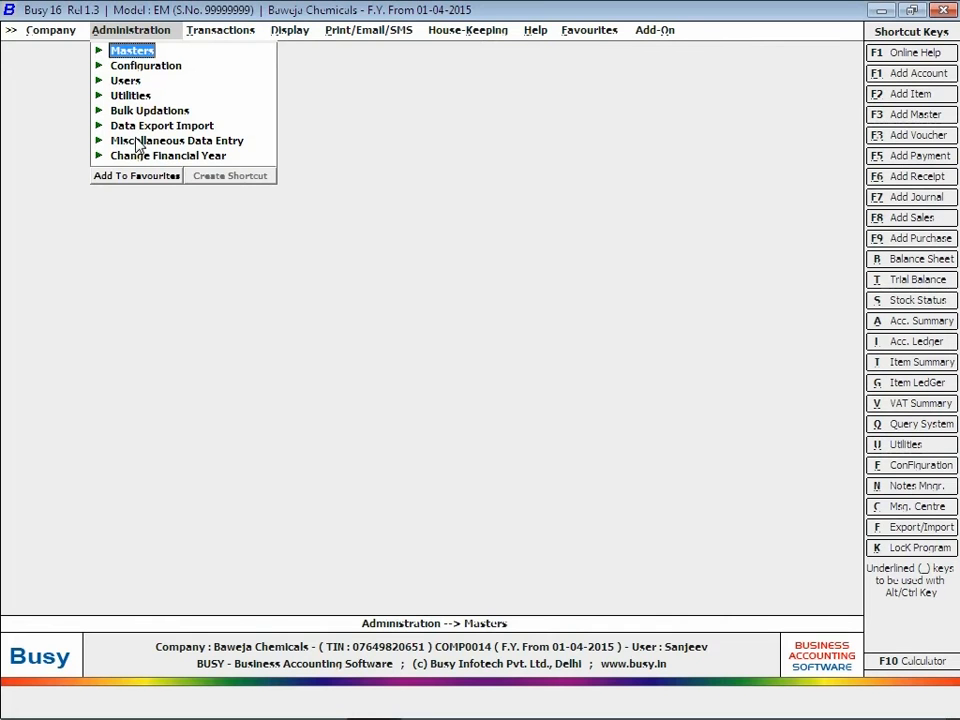
Step: Enter an excise opening balance row: supplier Kapil Enterprises, bill 268 dated 28-03-2014, quantity 30
{"action": "left_click", "coordinate": [137, 143]}
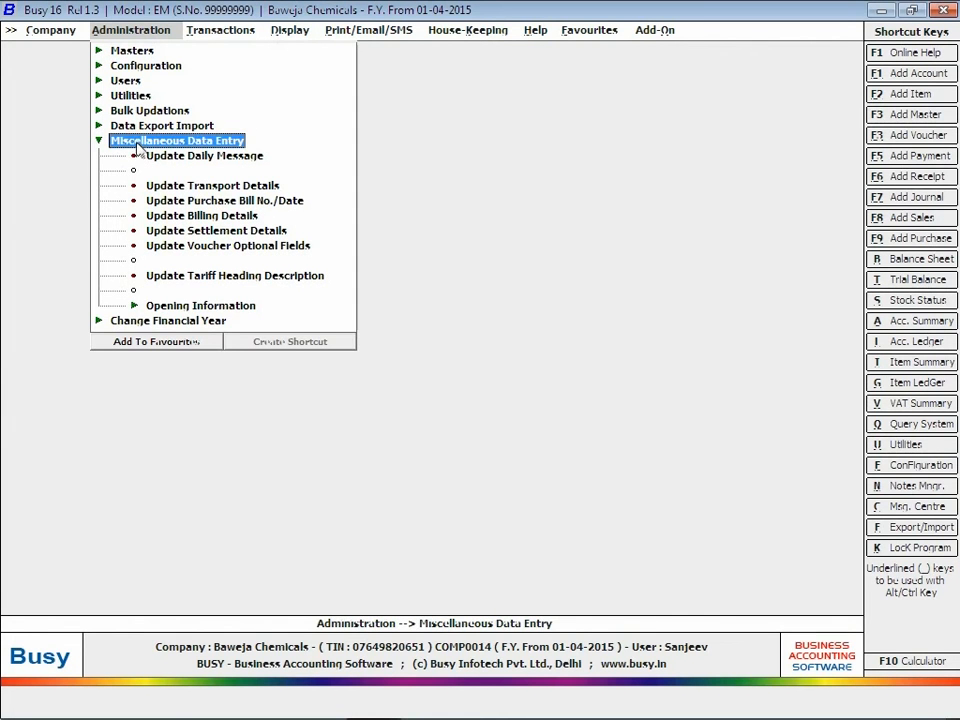
{"action": "left_click", "coordinate": [190, 306]}
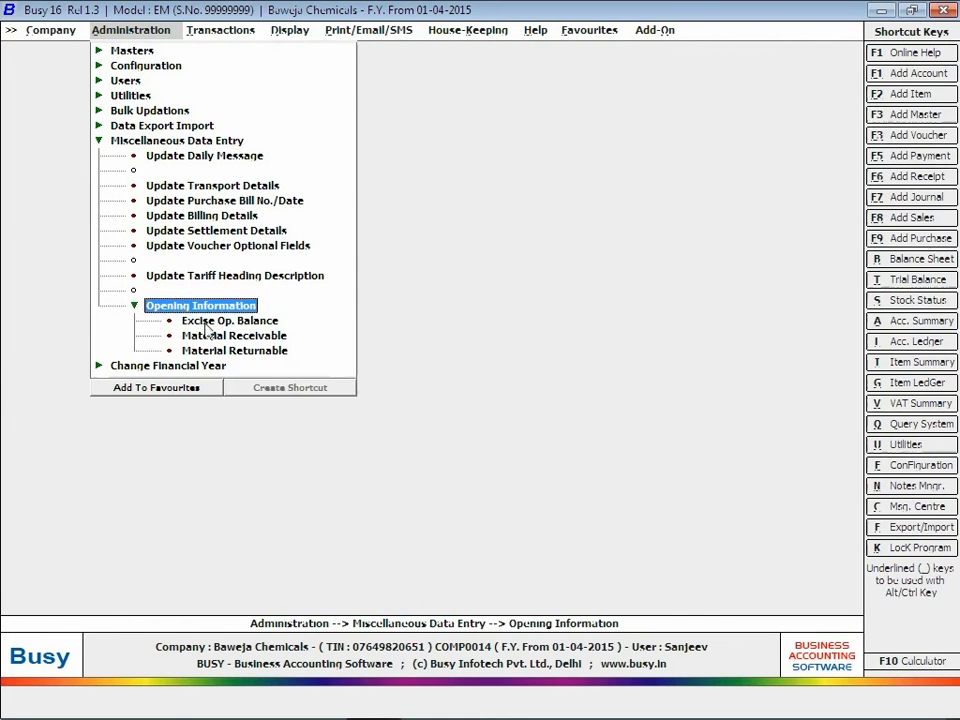
{"action": "left_click", "coordinate": [209, 322]}
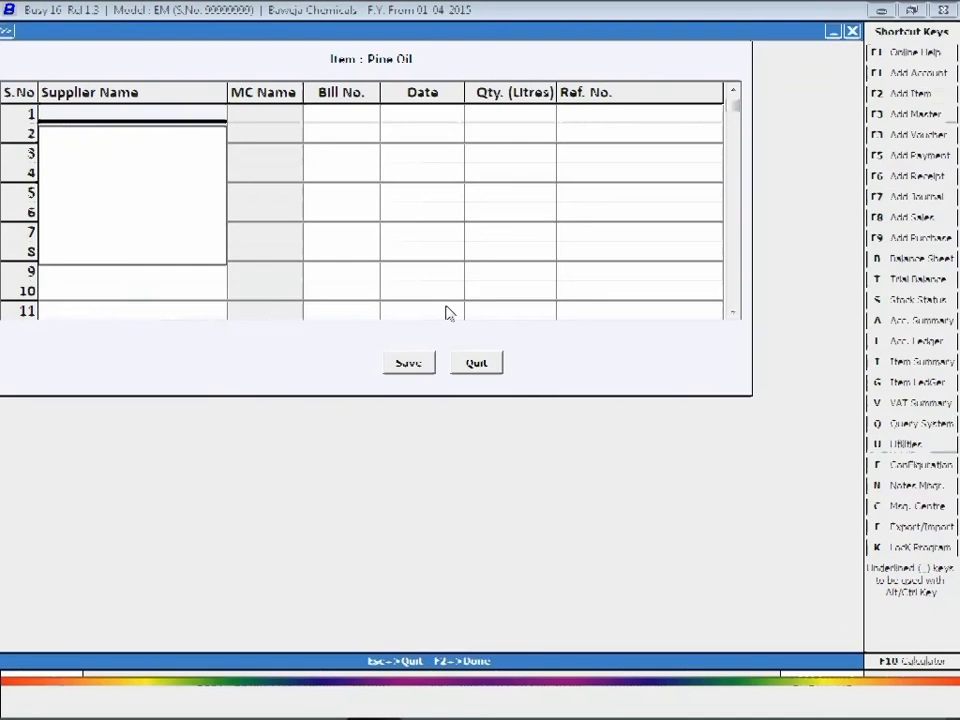
{"action": "type", "text": "ka"}
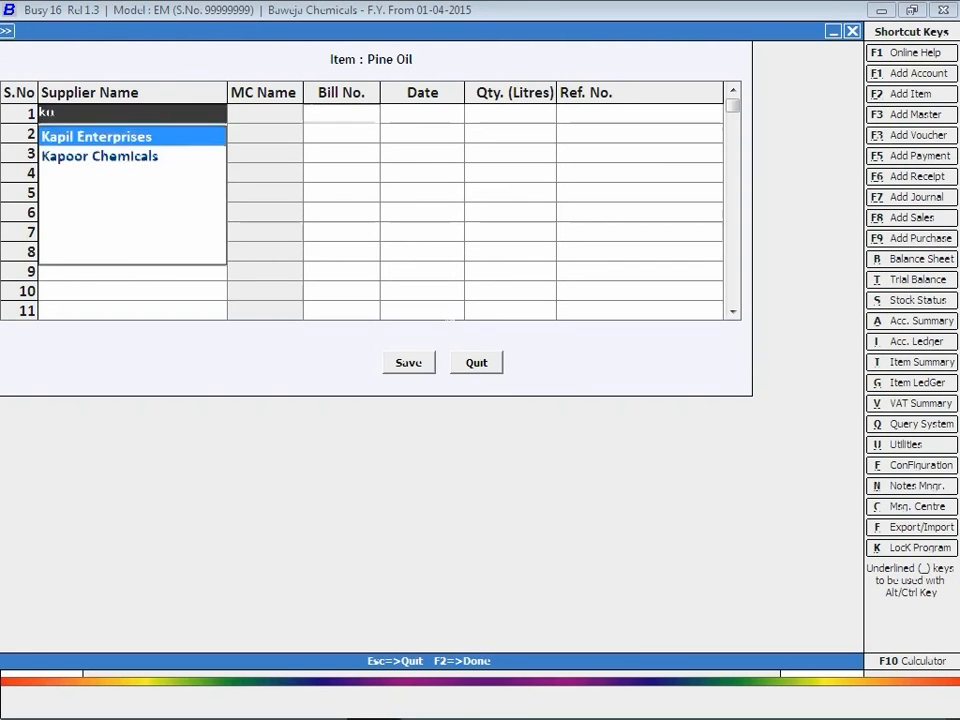
{"action": "key", "text": "Return"}
{"action": "type", "text": "268"}
{"action": "key", "text": "Return"}
{"action": "type", "text": "28-3-14"}
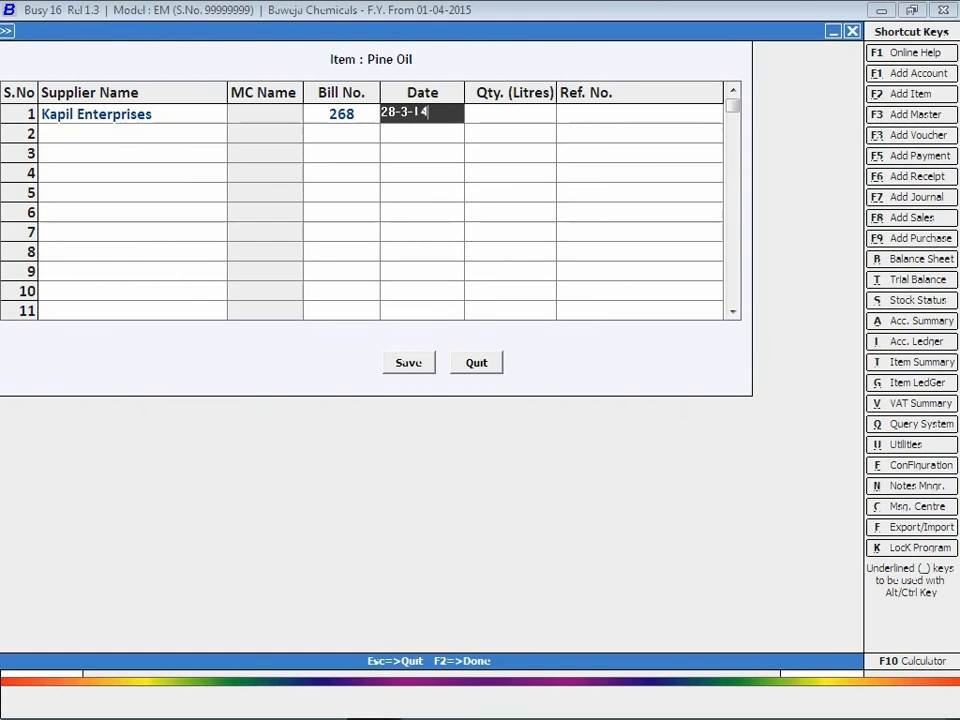
{"action": "key", "text": "Return"}
{"action": "type", "text": "30"}
{"action": "key", "text": "Return"}
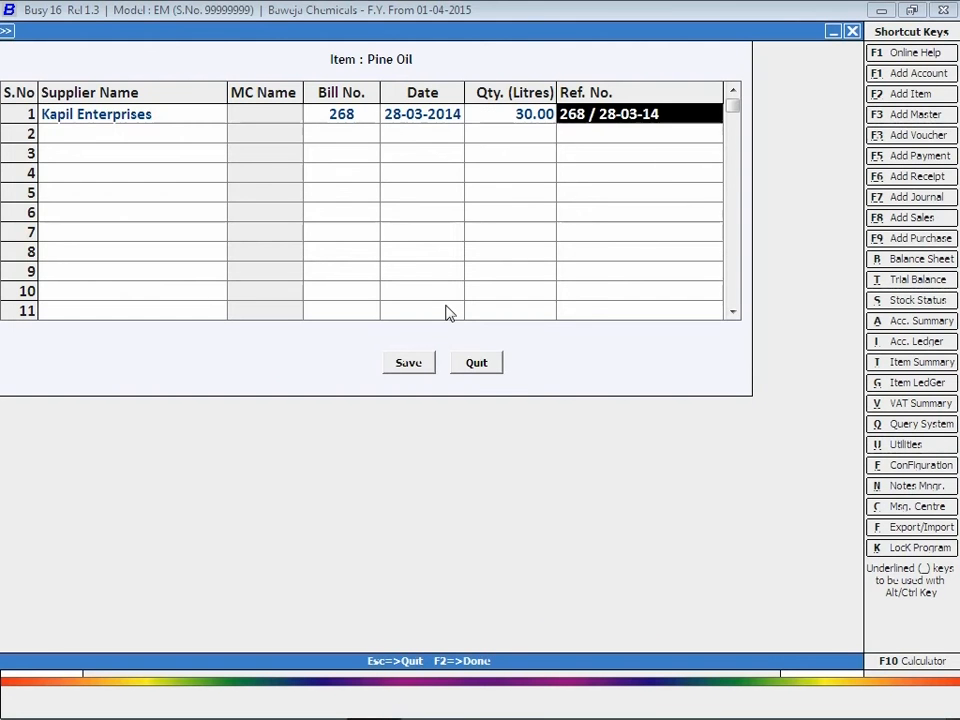
Step: In Manufacturer's Detail, record own RG 23-D page 5 entry 4 and supplier page 6 entry 2
{"action": "key", "text": "Return"}
{"action": "type", "text": "5"}
{"action": "key", "text": "Return"}
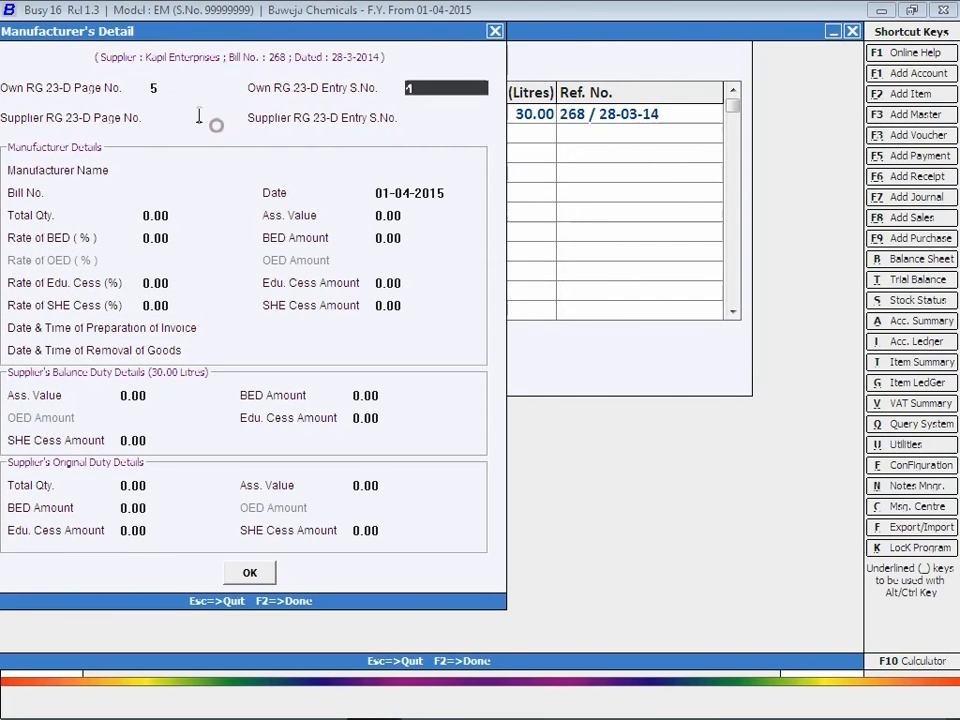
{"action": "type", "text": "4"}
{"action": "key", "text": "Return"}
{"action": "type", "text": "6"}
{"action": "key", "text": "Return"}
{"action": "type", "text": "2"}
{"action": "left_click", "coordinate": [221, 151]}
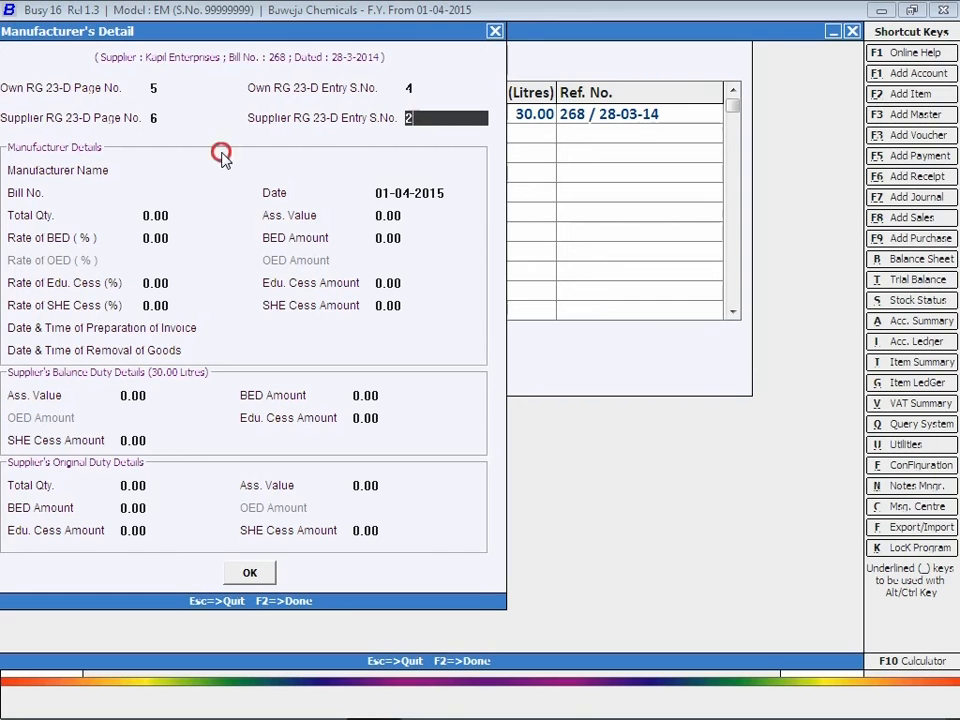
{"action": "key", "text": "Return"}
{"action": "key", "text": "Return"}
{"action": "key", "text": "Return"}
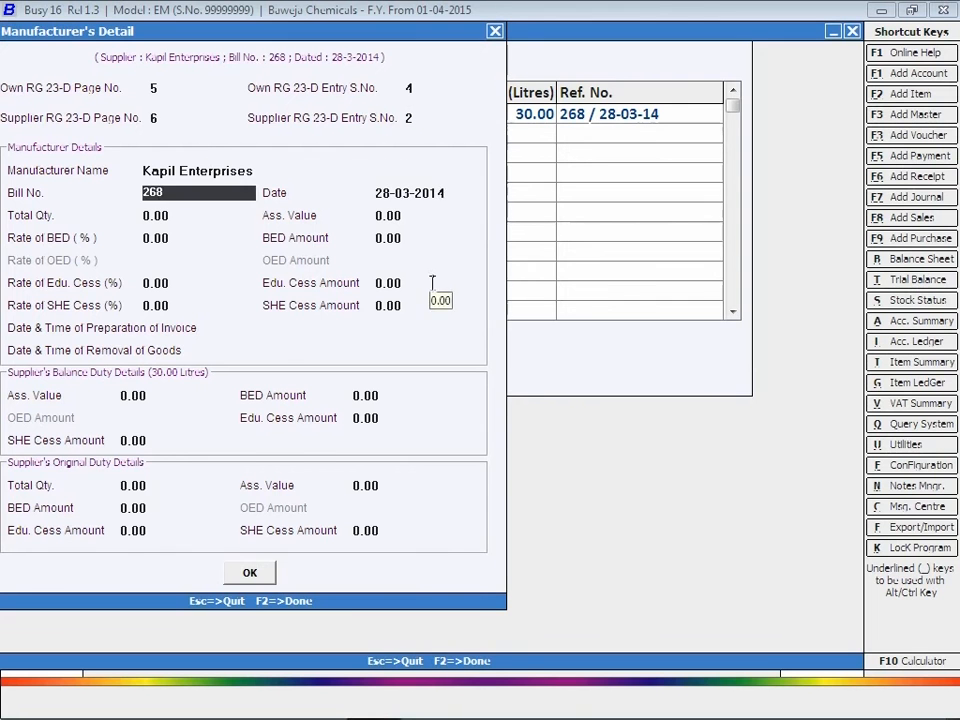
Step: Add assessable value 2,400 and BED rate 12.5%, then save the Pine Oil opening balance
{"action": "key", "text": "Return"}
{"action": "key", "text": "Return"}
{"action": "type", "text": "2,40"}
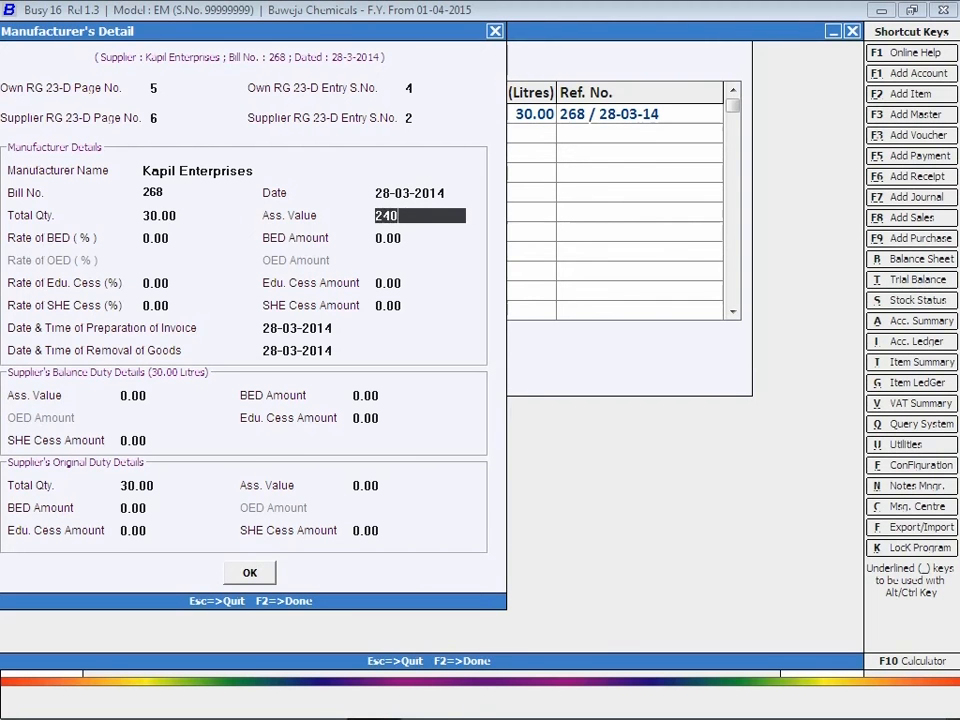
{"action": "type", "text": "0"}
{"action": "key", "text": "Return"}
{"action": "type", "text": "12.5"}
{"action": "key", "text": "Return"}
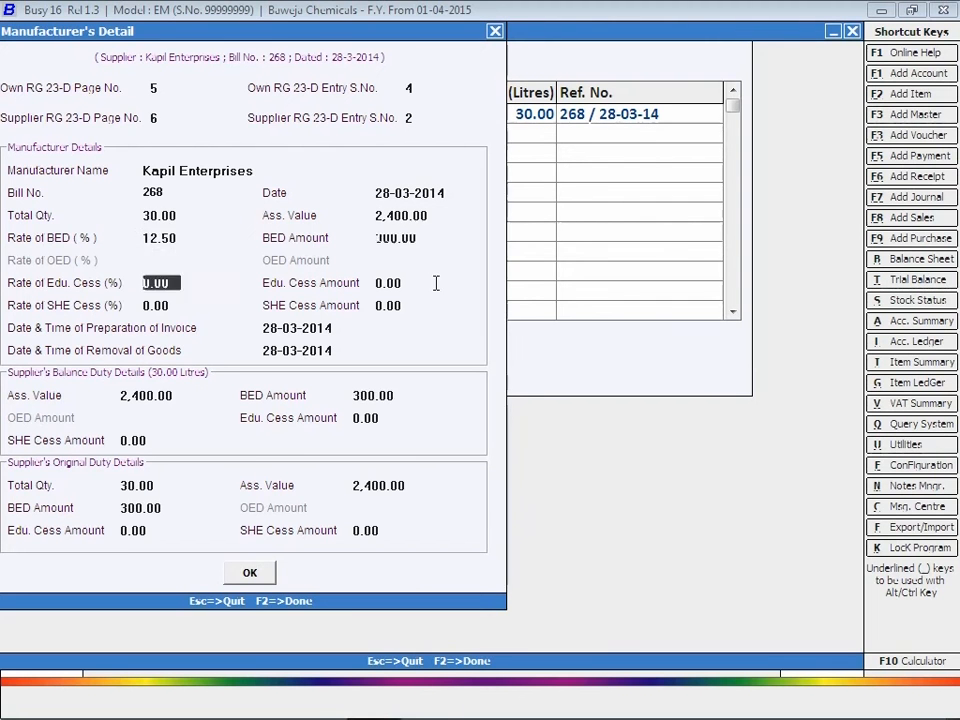
{"action": "key", "text": "Return"}
{"action": "key", "text": "Return"}
{"action": "key", "text": "Return"}
{"action": "key", "text": "Return"}
{"action": "key", "text": "Return"}
{"action": "key", "text": "Return"}
{"action": "key", "text": "Return"}
{"action": "key", "text": "Return"}
{"action": "key", "text": "Return"}
{"action": "key", "text": "Return"}
{"action": "key", "text": "Return"}
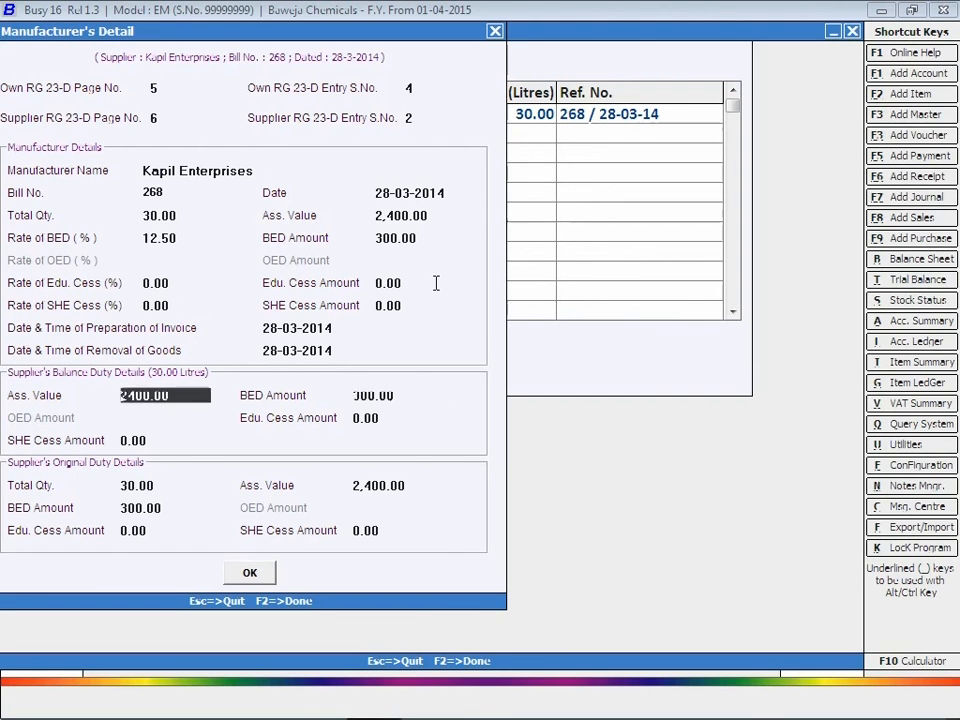
{"action": "key", "text": "Return"}
{"action": "key", "text": "Return"}
{"action": "key", "text": "Return"}
{"action": "key", "text": "Return"}
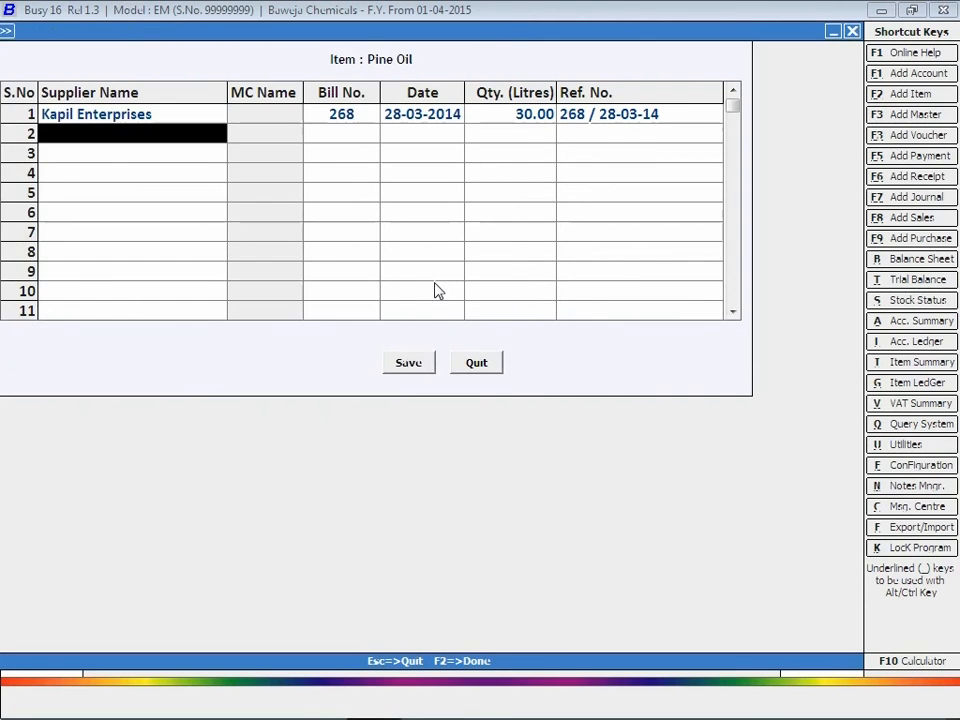
{"action": "left_click", "coordinate": [408, 366]}
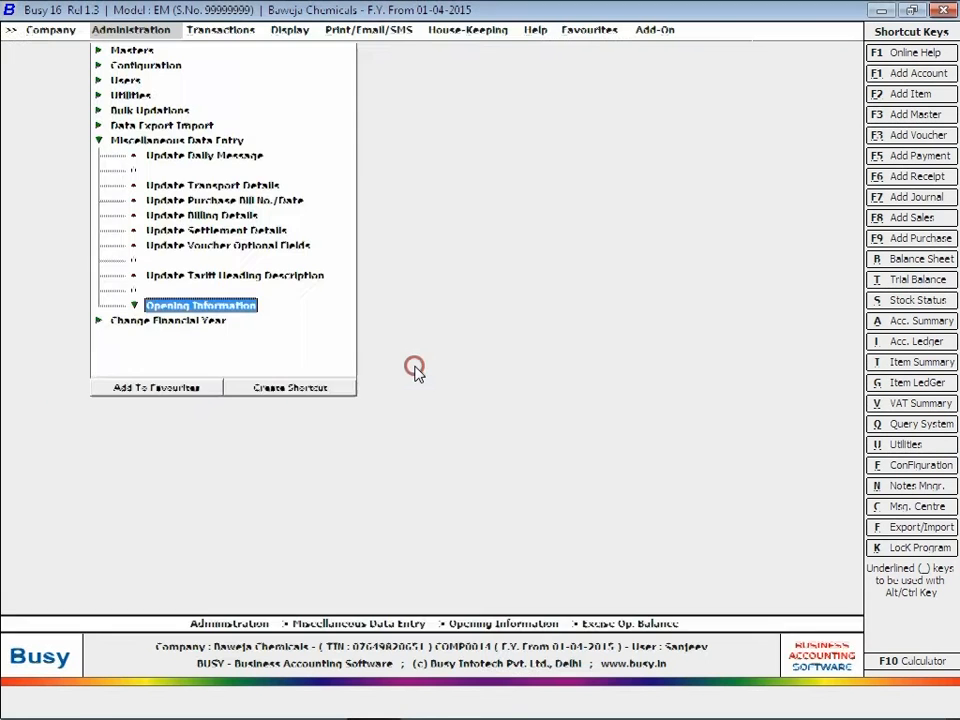
Step: Start adding a new item named 'Sodium Nitrute' in the Item Master
{"action": "key", "text": "Escape"}
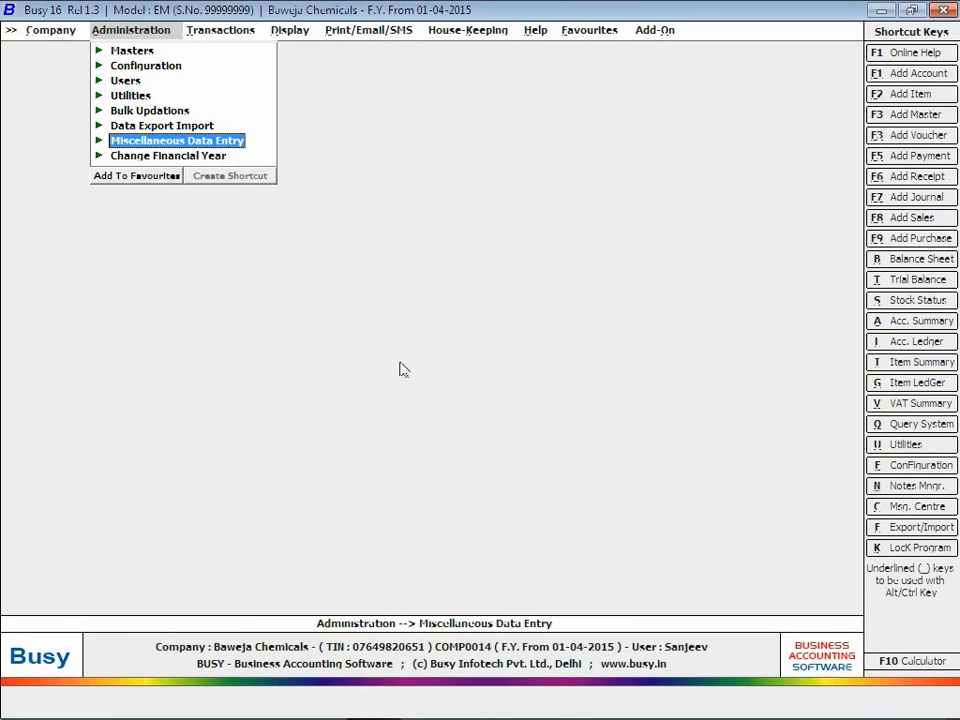
{"action": "left_click", "coordinate": [140, 51]}
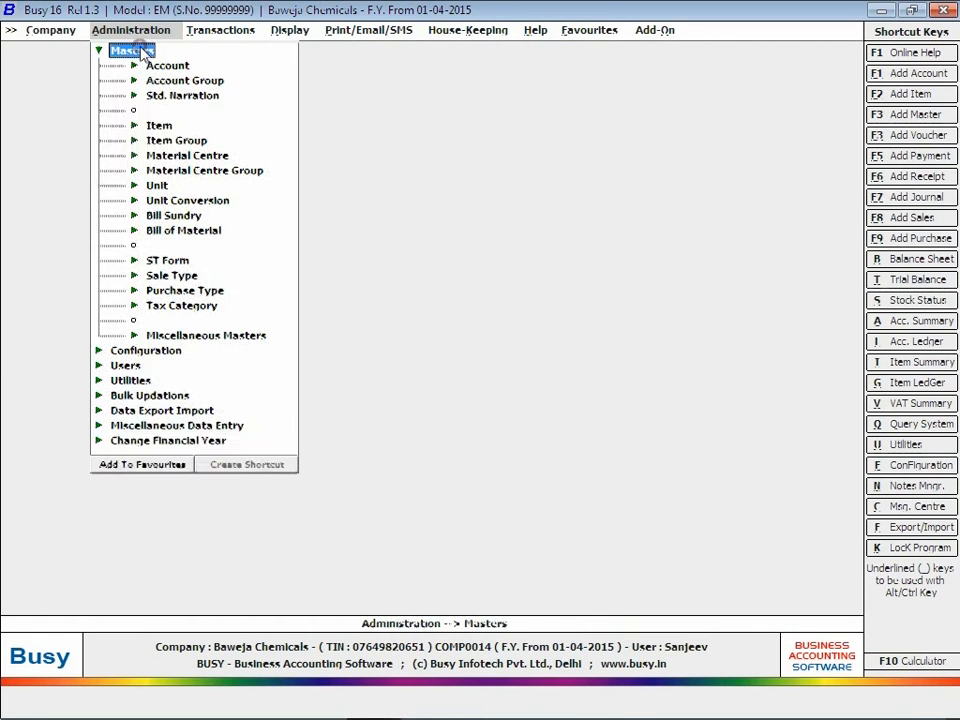
{"action": "left_click", "coordinate": [161, 124]}
{"action": "left_click", "coordinate": [195, 145]}
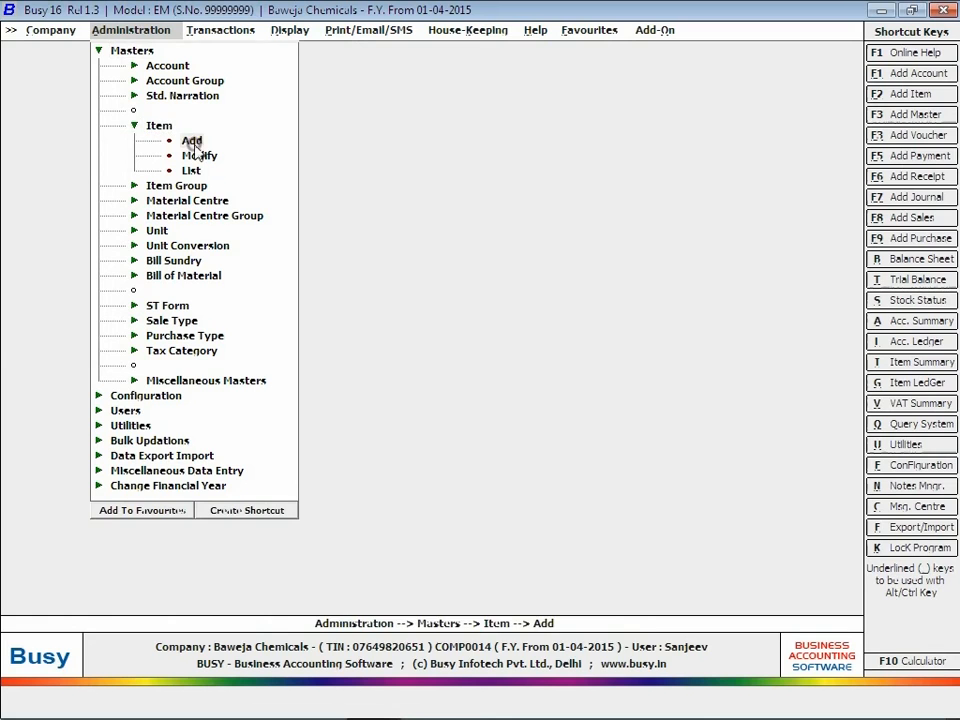
{"action": "key", "text": "Return"}
{"action": "type", "text": "Sodi"}
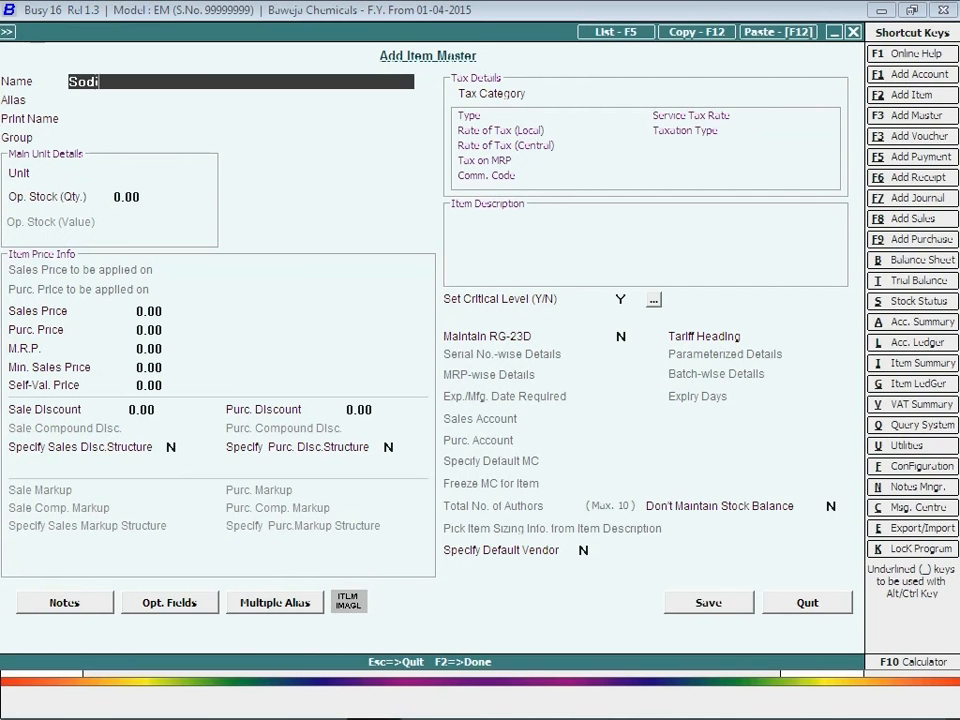
{"action": "type", "text": "um Nitrute"}
Step: Give Sodium Nitrute group General, unit Kgs. and prices 80 and 75
{"action": "key", "text": "Return"}
{"action": "key", "text": "Return"}
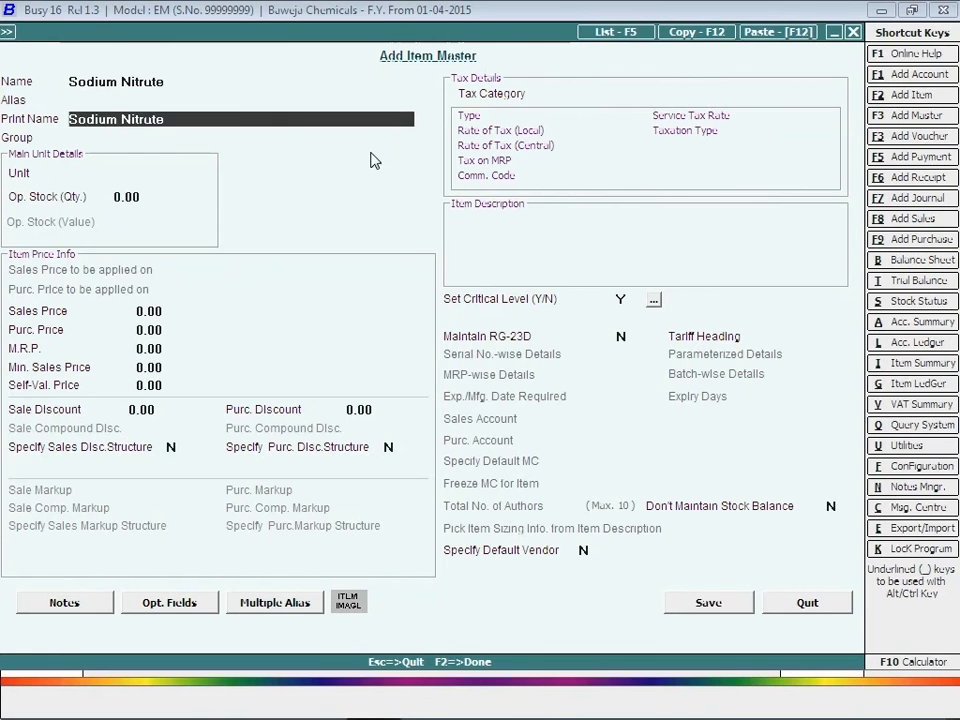
{"action": "key", "text": "Return"}
{"action": "key", "text": "Return"}
{"action": "type", "text": "K"}
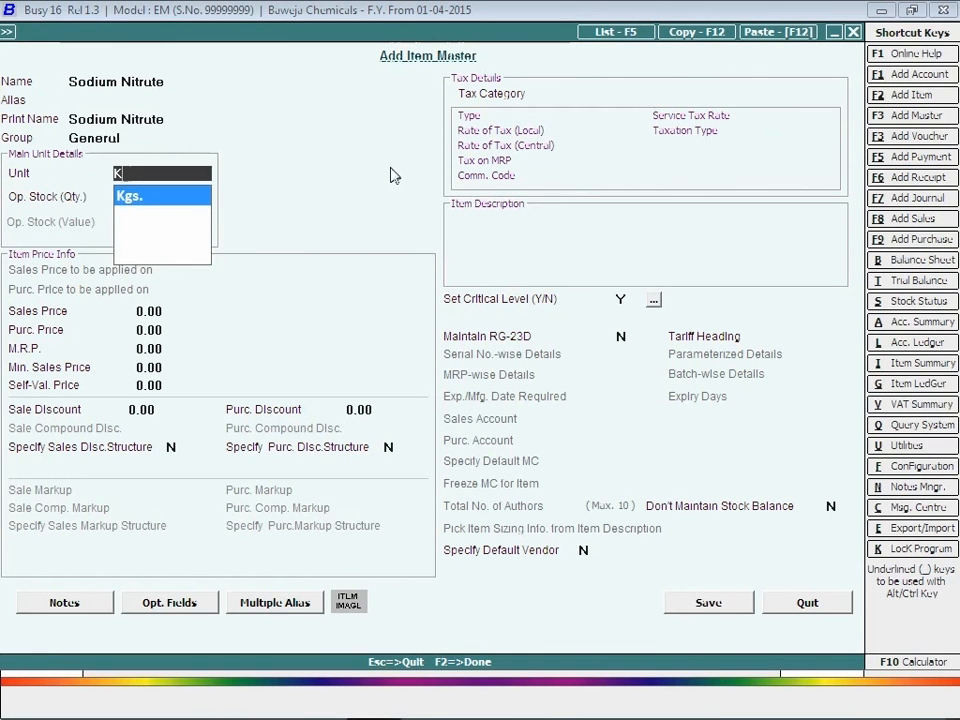
{"action": "type", "text": "g"}
{"action": "key", "text": "Return"}
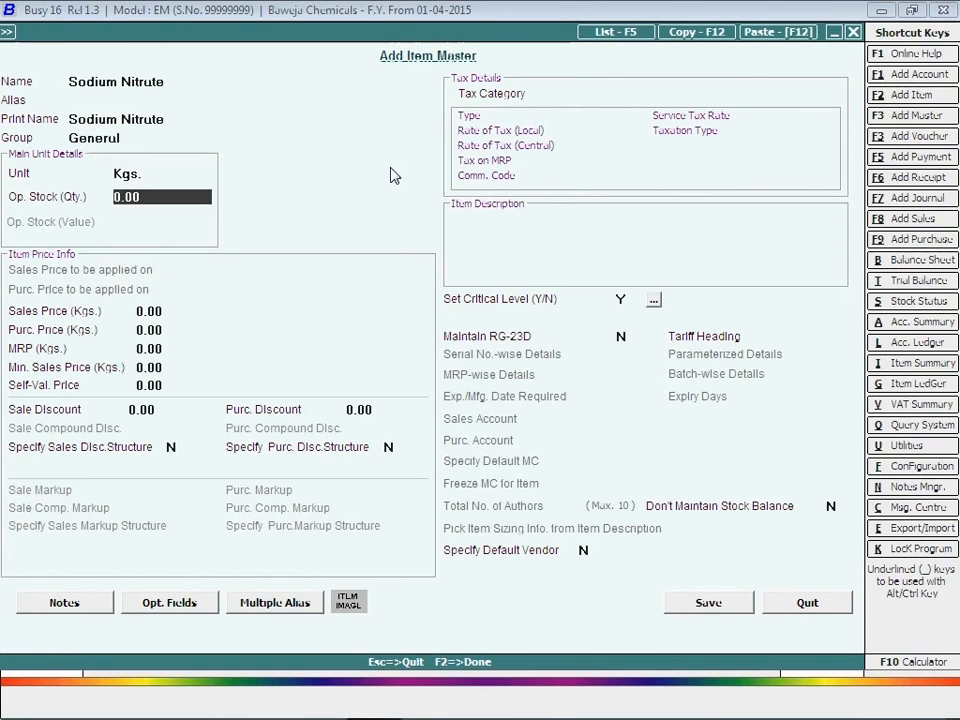
{"action": "key", "text": "Return"}
{"action": "type", "text": "80"}
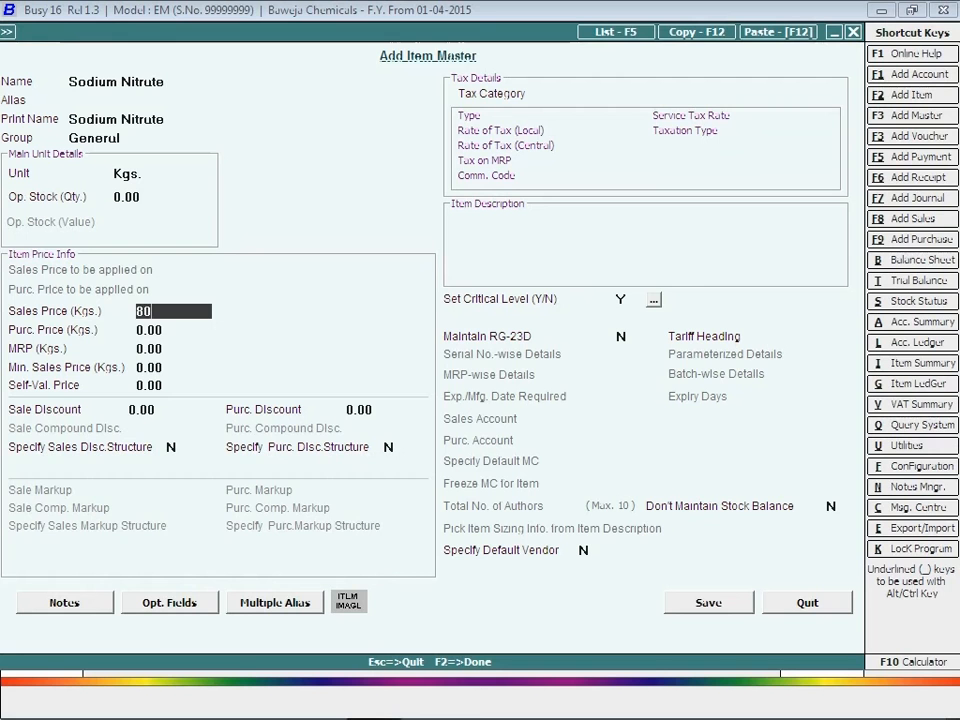
{"action": "key", "text": "Return"}
{"action": "type", "text": "75"}
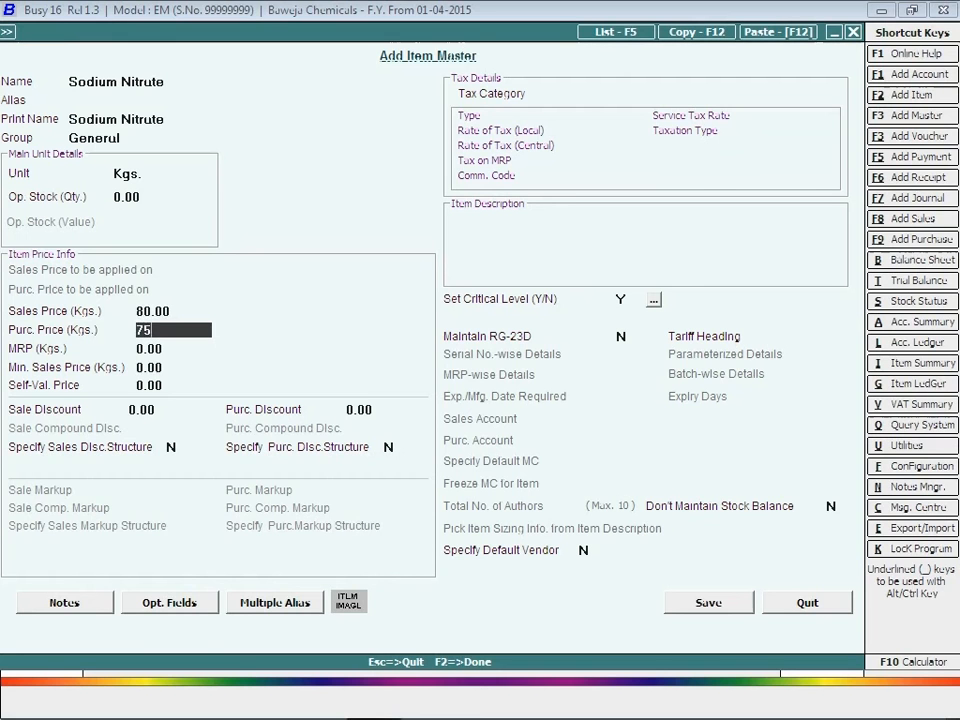
{"action": "key", "text": "Return"}
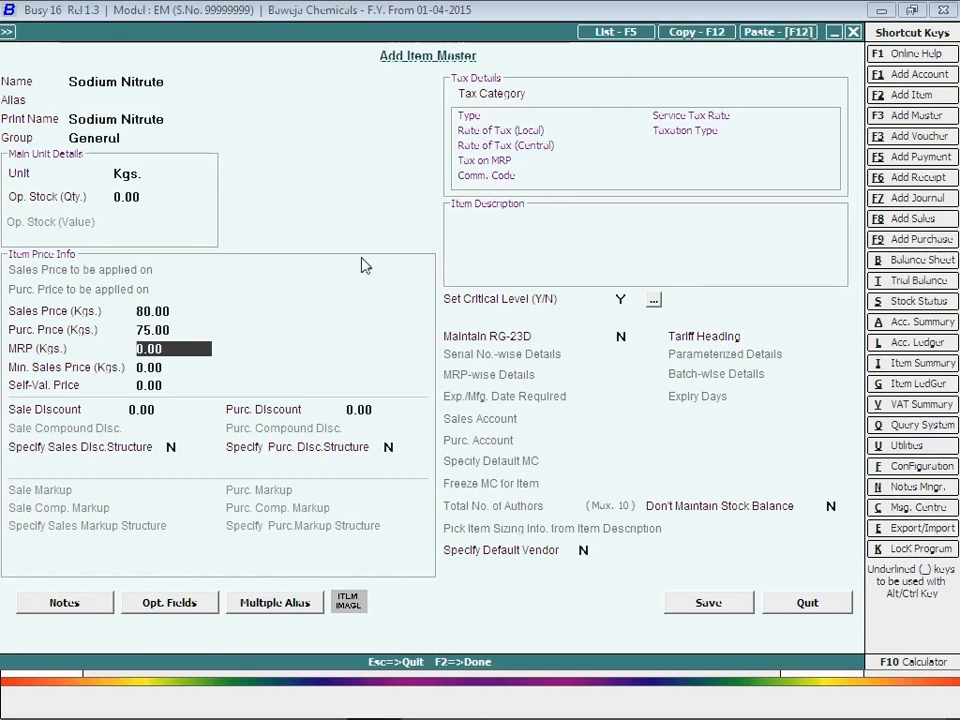
Step: Set tax category 5%, Maintain RG-23D to Y, tariff heading 28341010, and save the item
{"action": "left_click", "coordinate": [620, 93]}
{"action": "type", "text": "5"}
{"action": "key", "text": "Return"}
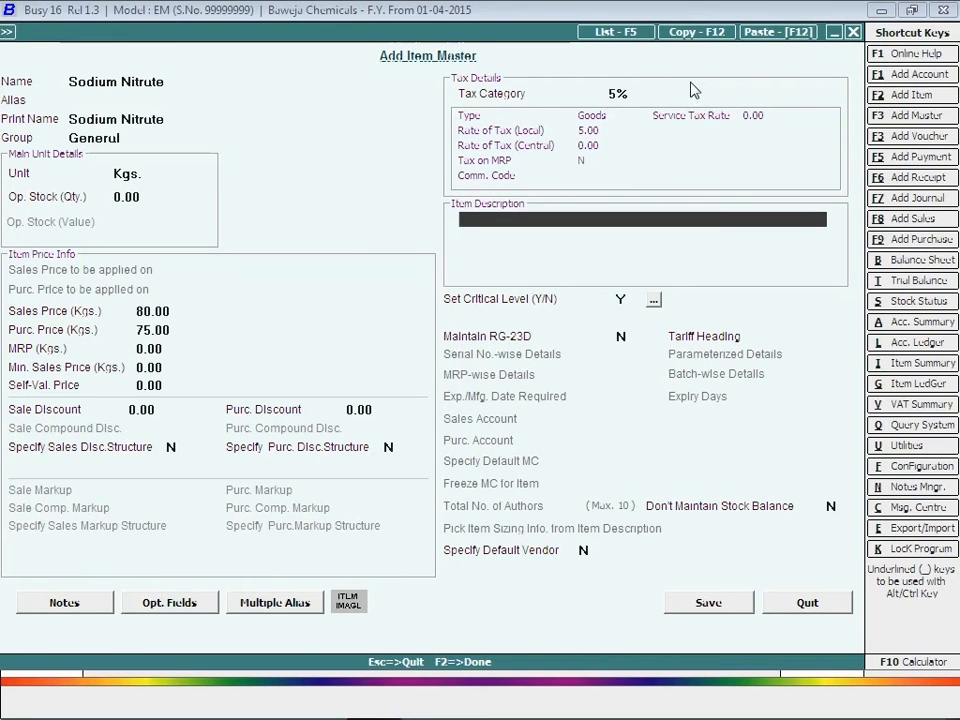
{"action": "left_click", "coordinate": [624, 336]}
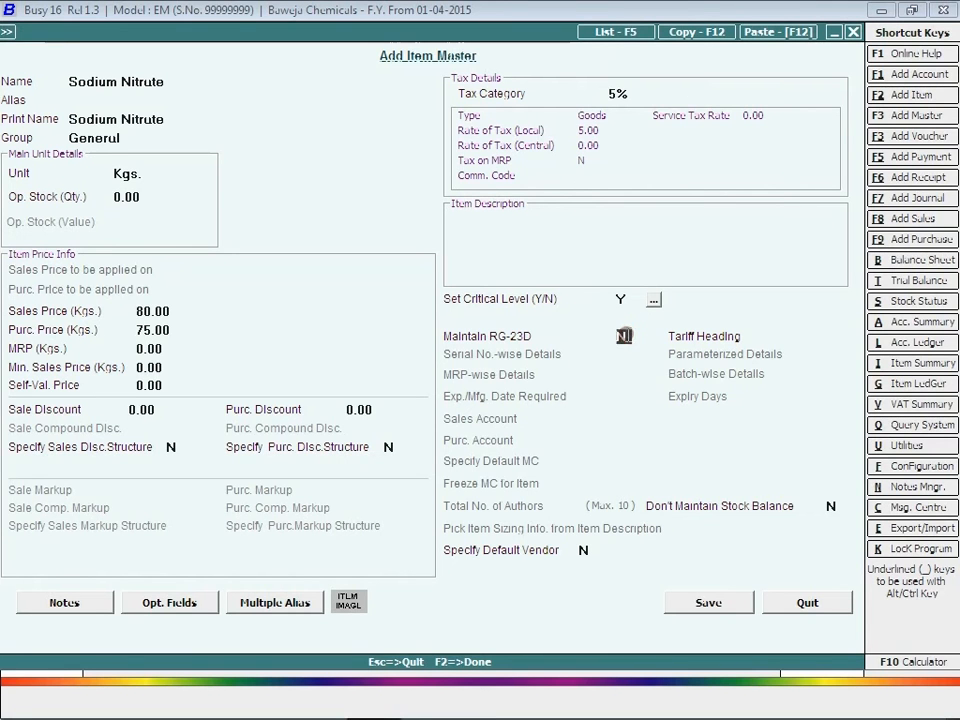
{"action": "type", "text": "Y"}
{"action": "key", "text": "Return"}
{"action": "type", "text": "28341"}
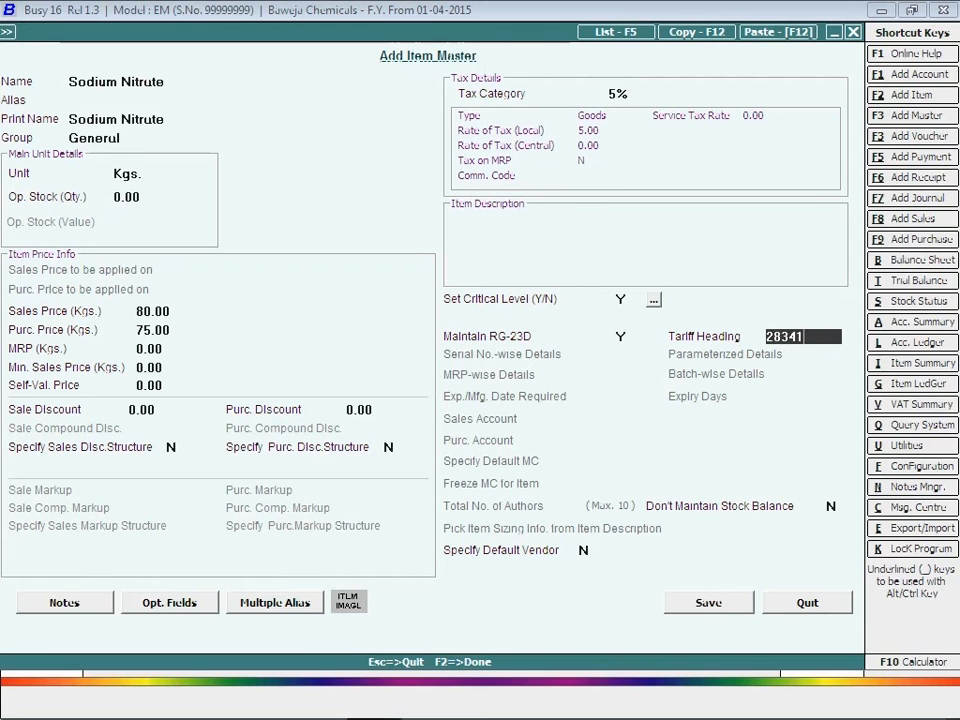
{"action": "type", "text": "010"}
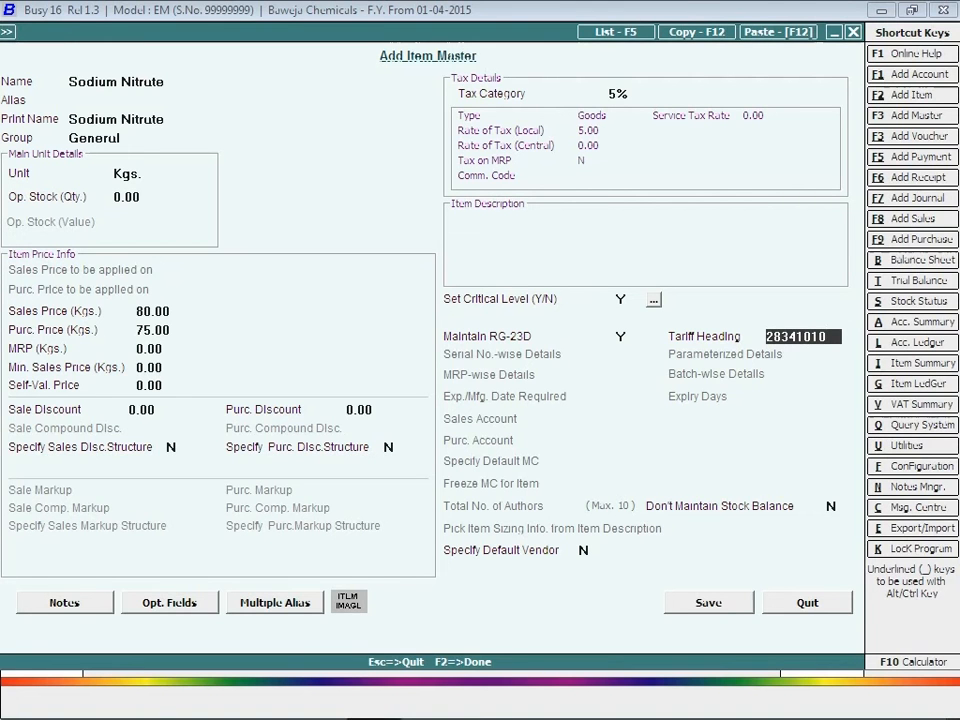
{"action": "left_click", "coordinate": [707, 601]}
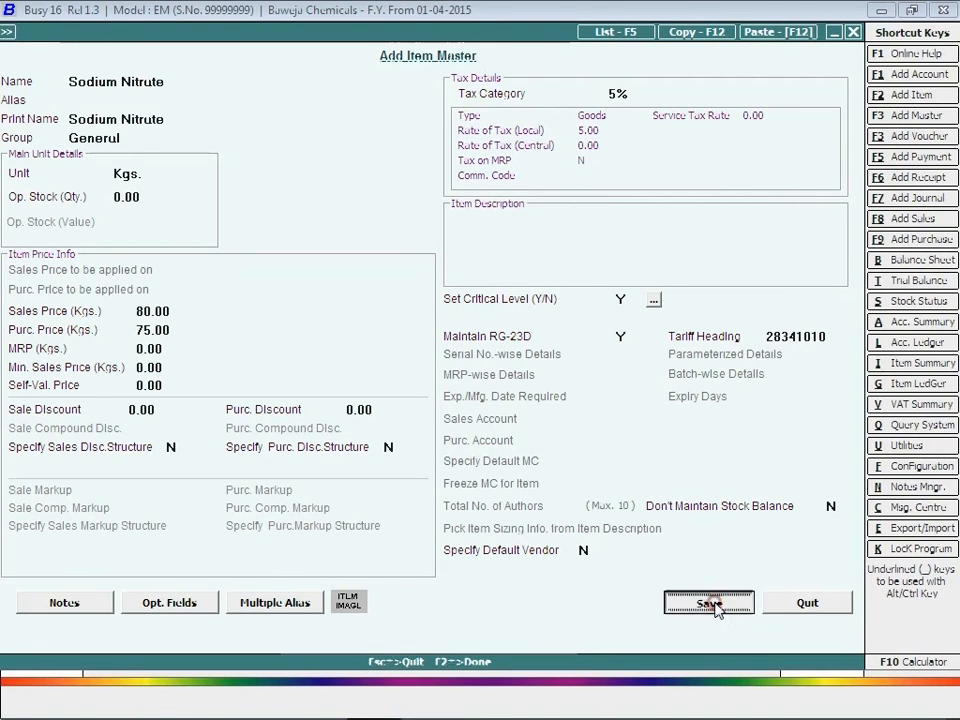
Step: Start a new purchase voucher from Transactions > Purchase > Add
{"action": "key", "text": "Escape"}
{"action": "key", "text": "Escape"}
{"action": "key", "text": "Escape"}
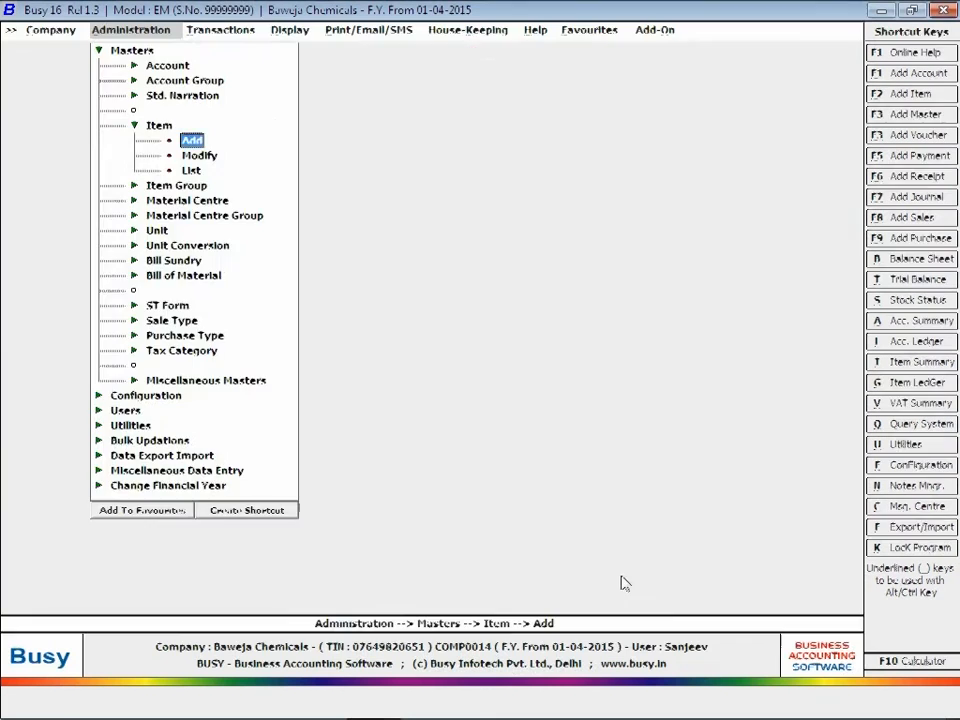
{"action": "left_click", "coordinate": [229, 31]}
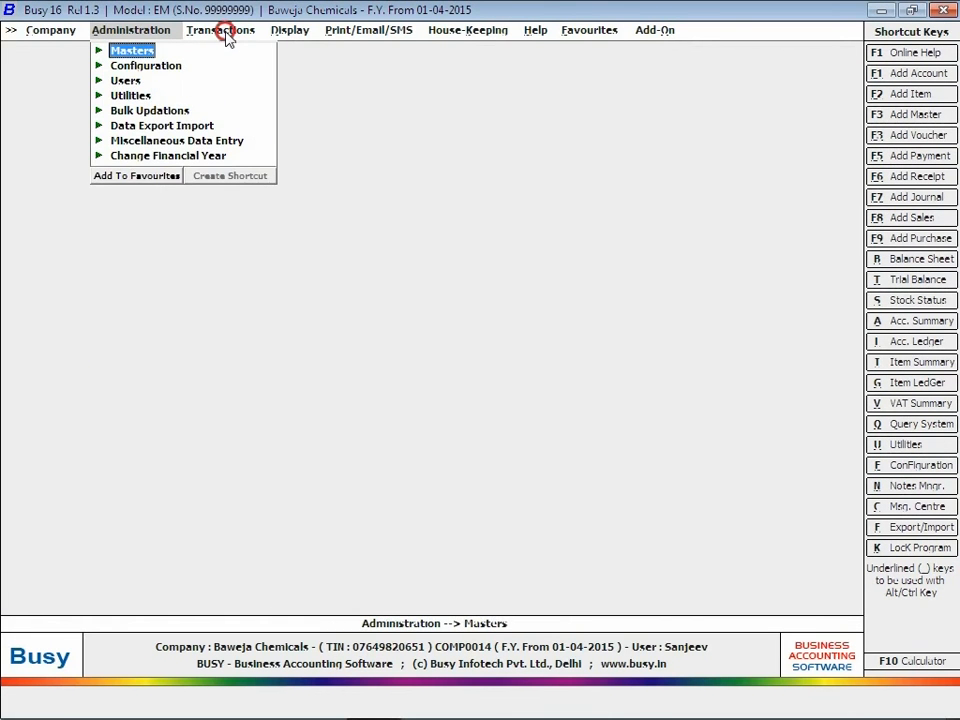
{"action": "left_click", "coordinate": [231, 66]}
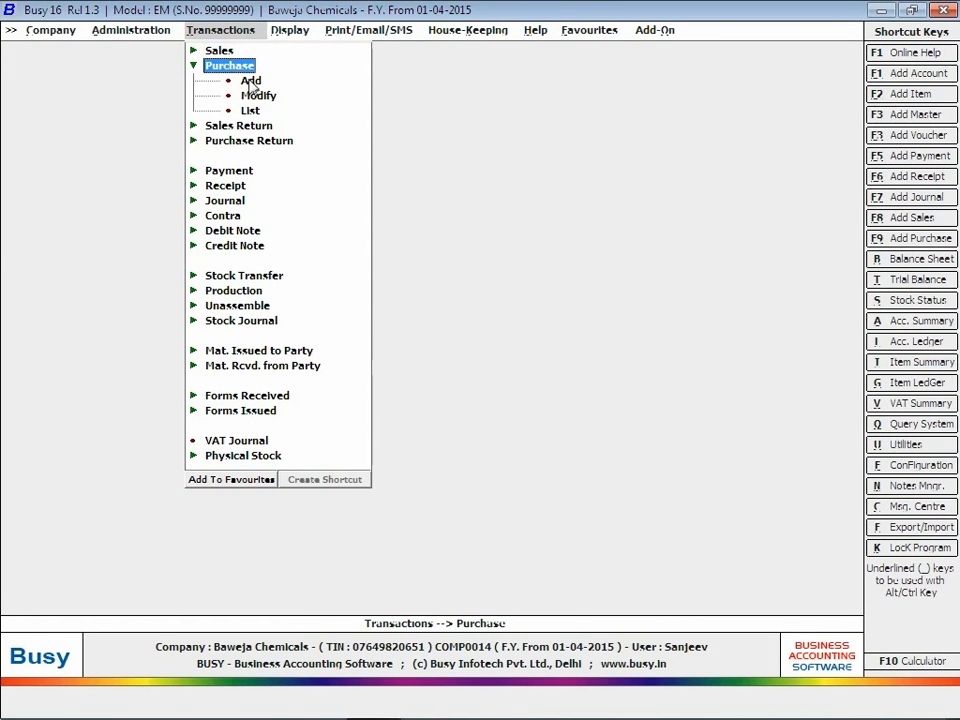
{"action": "left_click", "coordinate": [250, 82]}
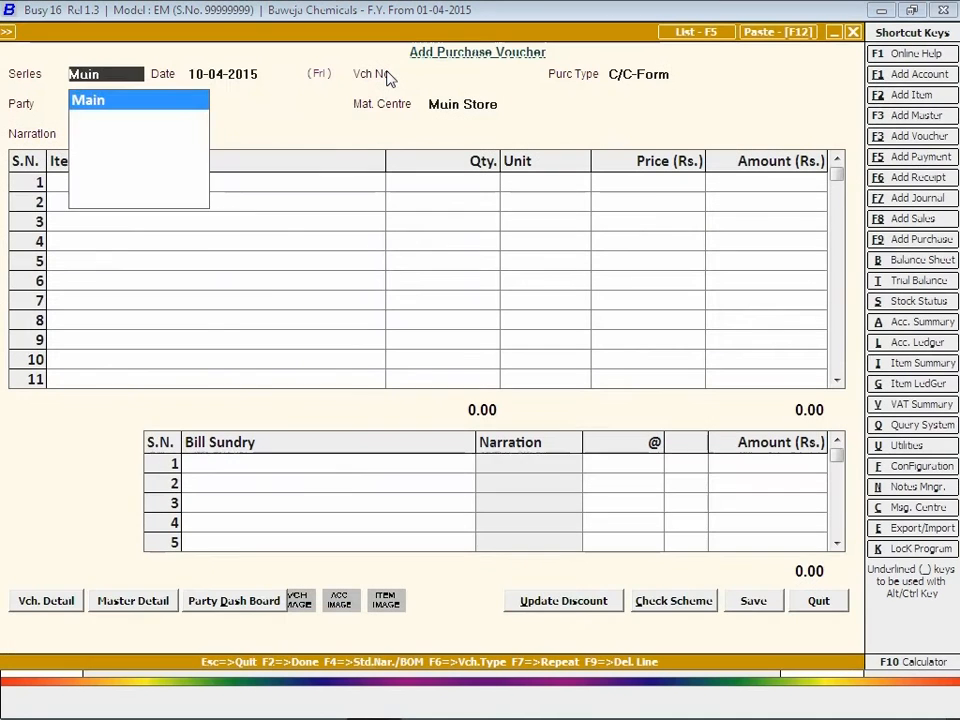
Step: Set voucher number 25, purchase type VAT/5% (T) and party Kapoor Chemicals
{"action": "key", "text": "Return"}
{"action": "key", "text": "Return"}
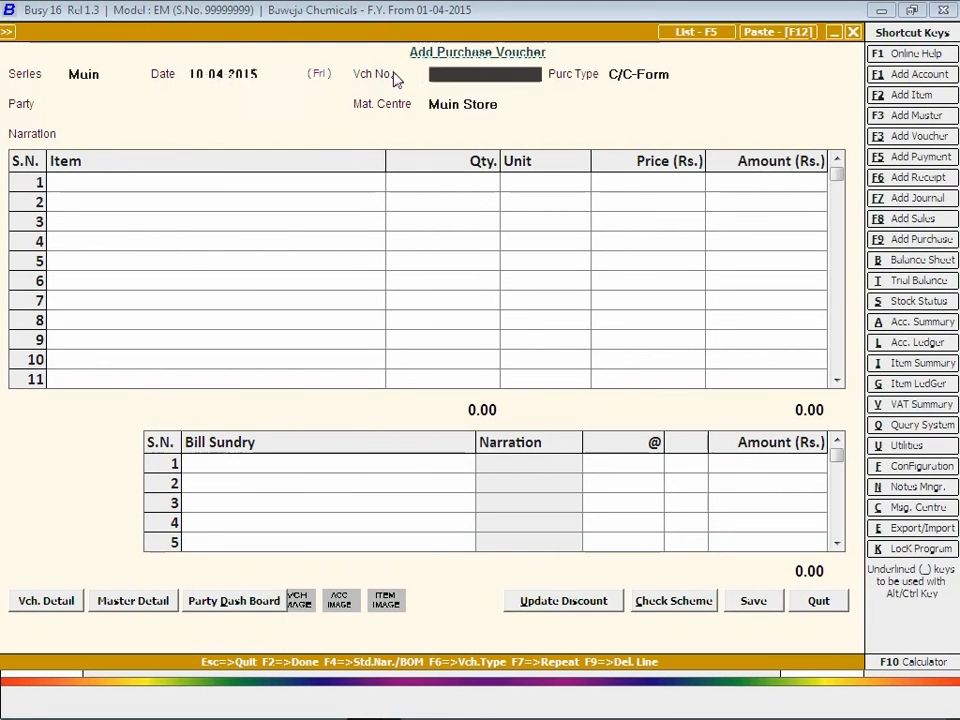
{"action": "type", "text": "25"}
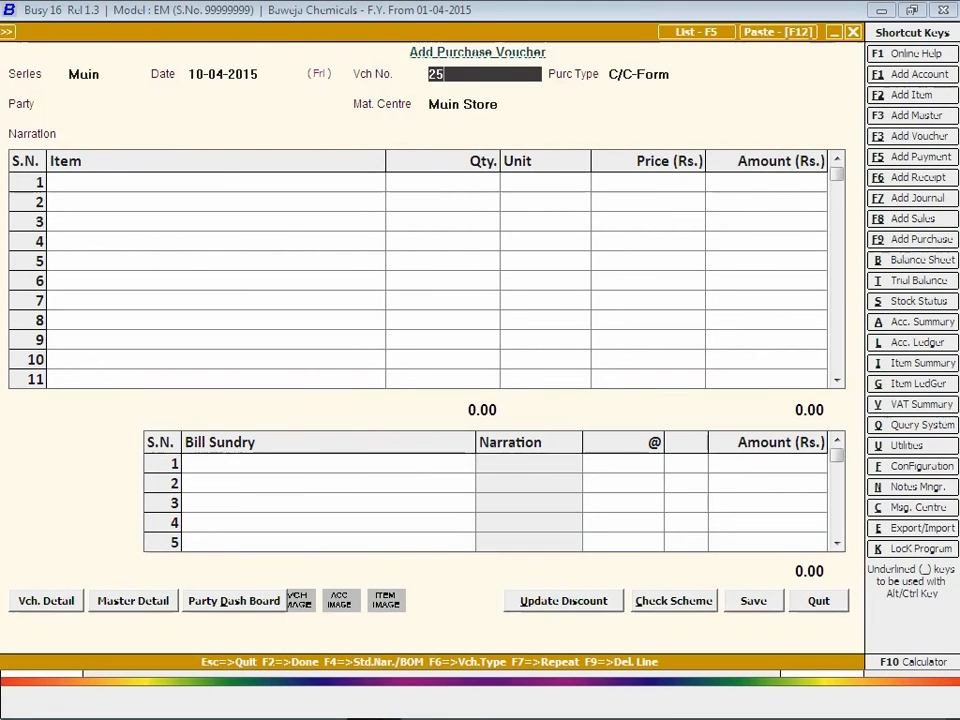
{"action": "key", "text": "Return"}
{"action": "type", "text": "vat"}
{"action": "key", "text": "Down"}
{"action": "key", "text": "Down"}
{"action": "key", "text": "Down"}
{"action": "key", "text": "Down"}
{"action": "key", "text": "Down"}
{"action": "key", "text": "Down"}
{"action": "key", "text": "Down"}
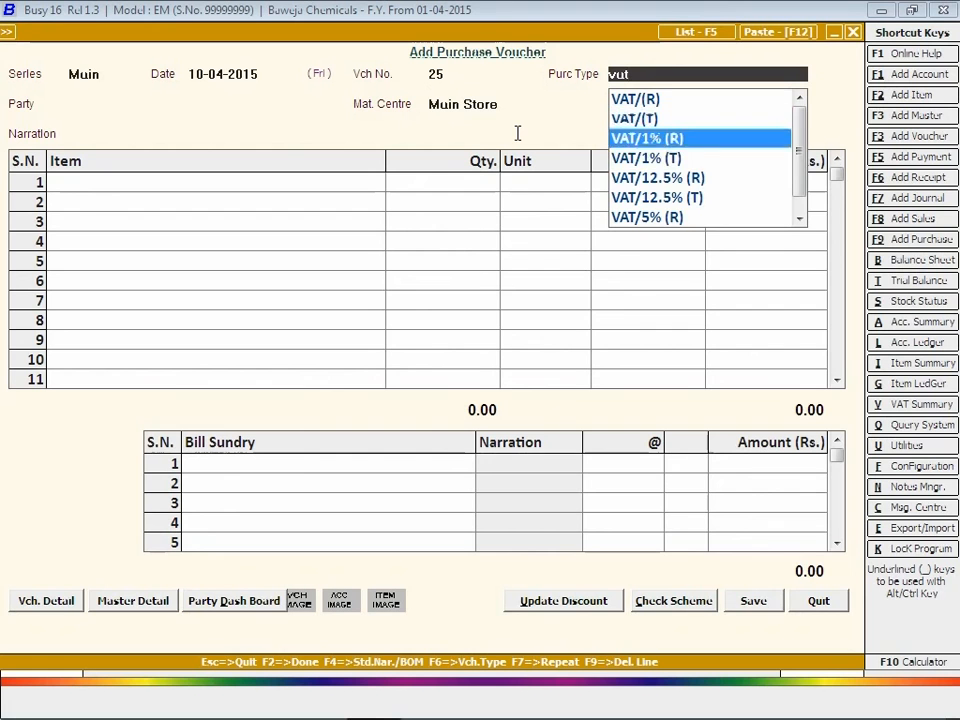
{"action": "key", "text": "Return"}
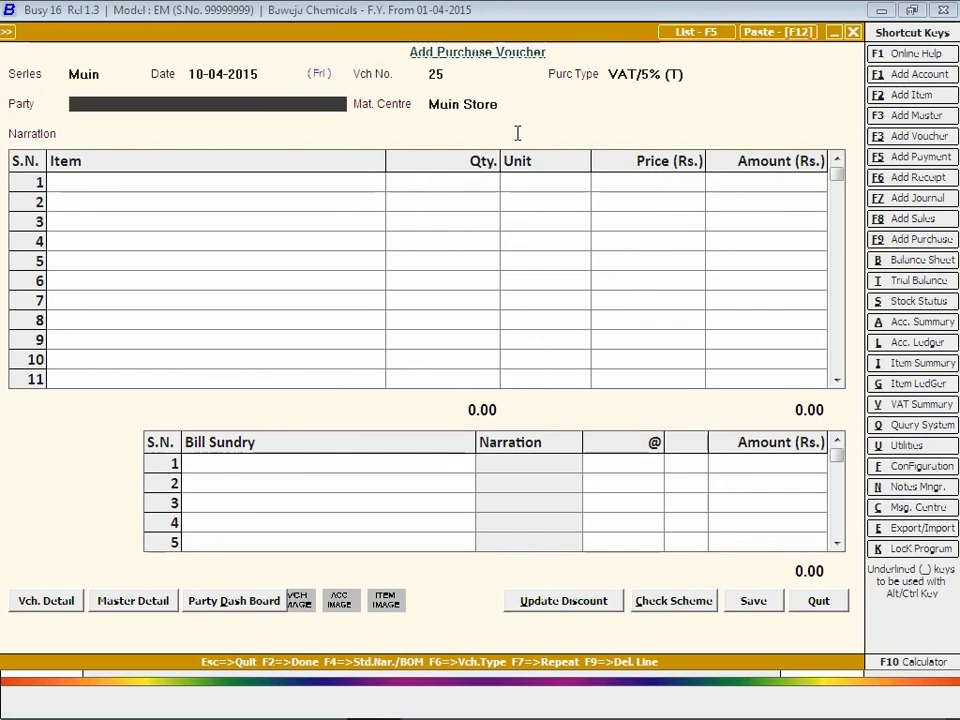
{"action": "key", "text": "Down"}
{"action": "key", "text": "Down"}
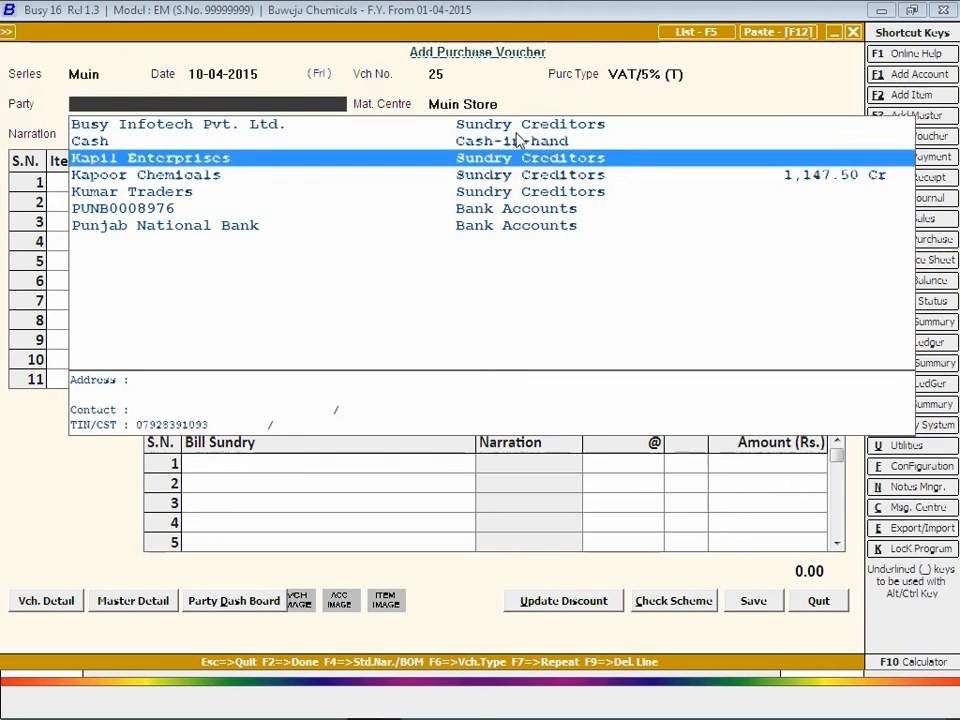
{"action": "key", "text": "Down"}
{"action": "key", "text": "Return"}
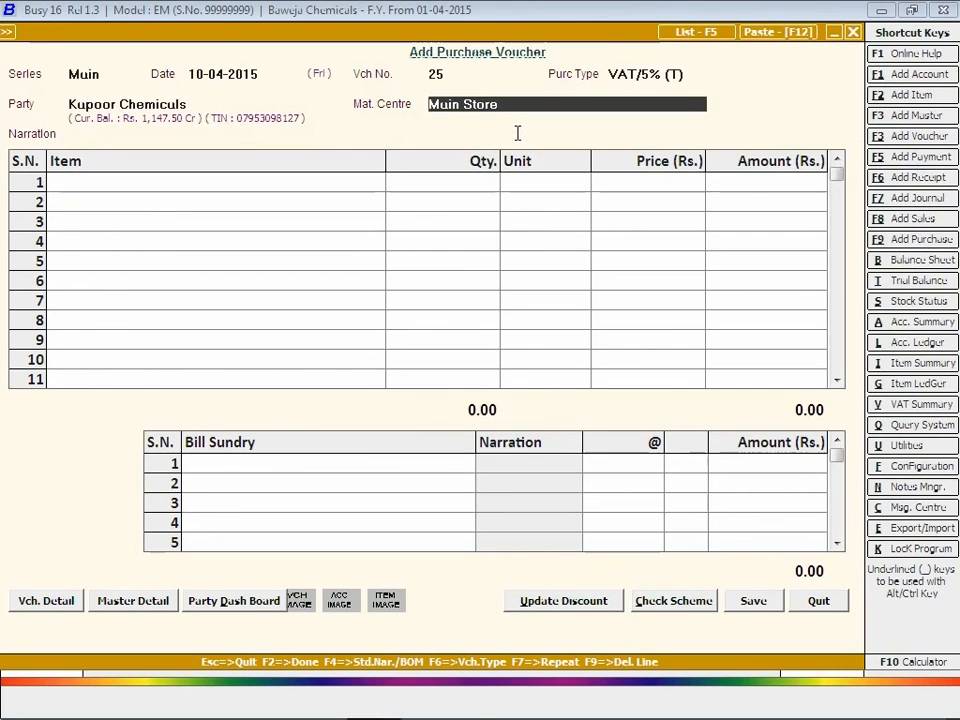
Step: Add Sodium Nitrate, 50 Kgs at 75, as the first item row
{"action": "key", "text": "Return"}
{"action": "key", "text": "Return"}
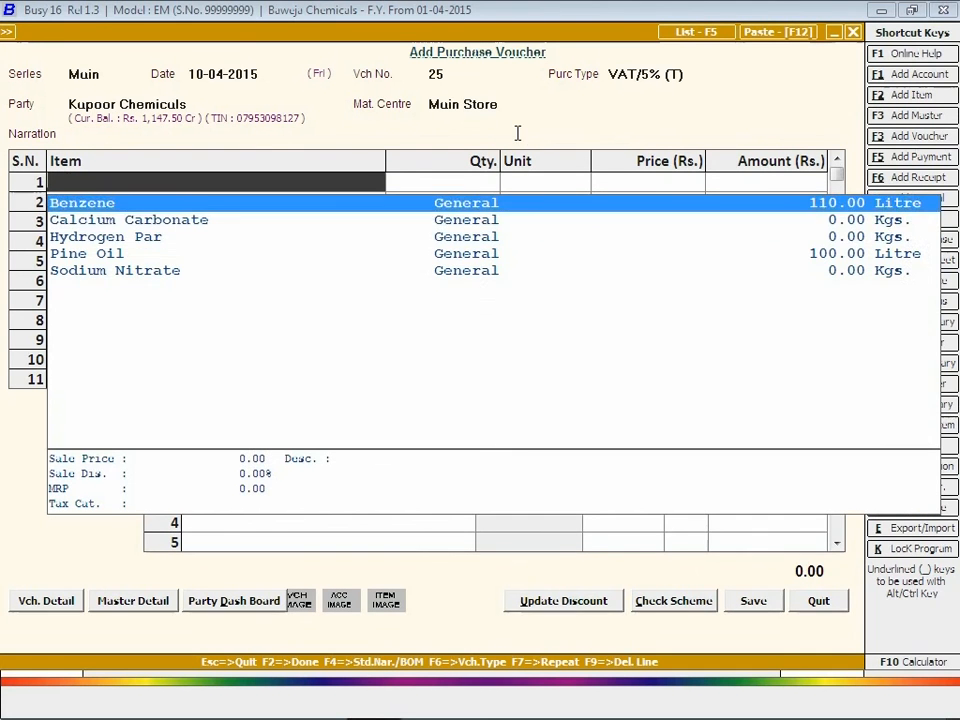
{"action": "key", "text": "Down"}
{"action": "key", "text": "Down"}
{"action": "key", "text": "Down"}
{"action": "key", "text": "Down"}
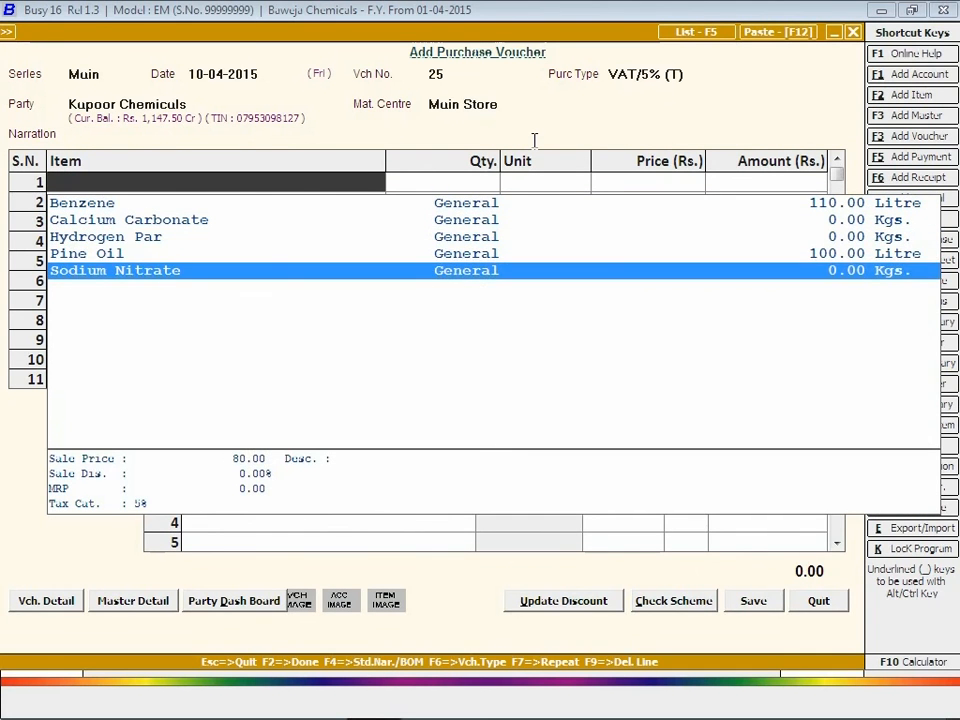
{"action": "key", "text": "Return"}
{"action": "type", "text": "50"}
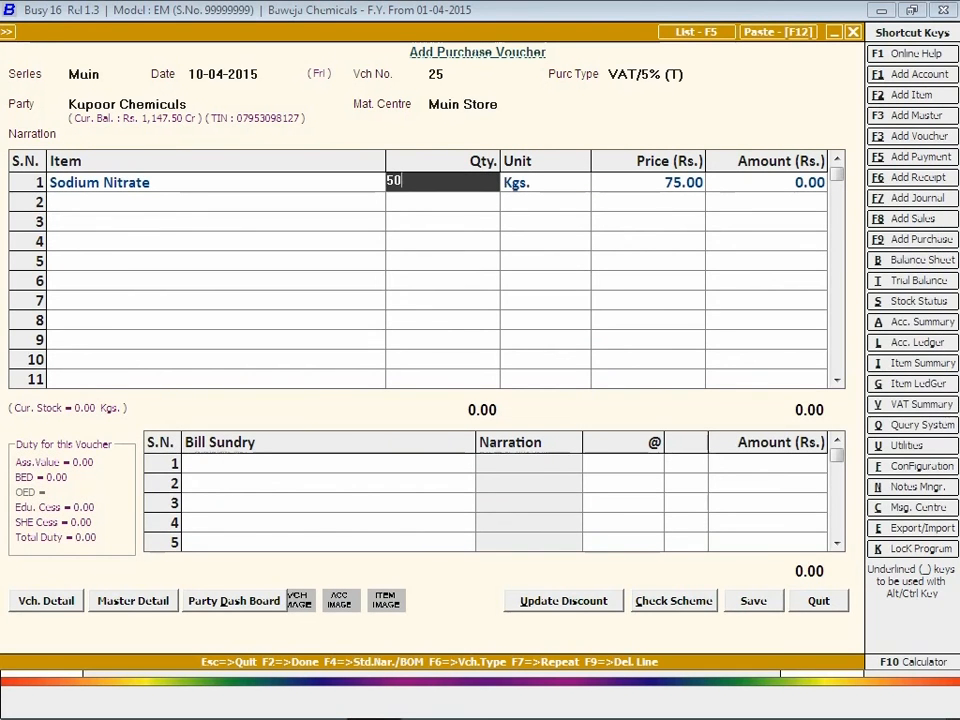
{"action": "key", "text": "Return"}
{"action": "key", "text": "Return"}
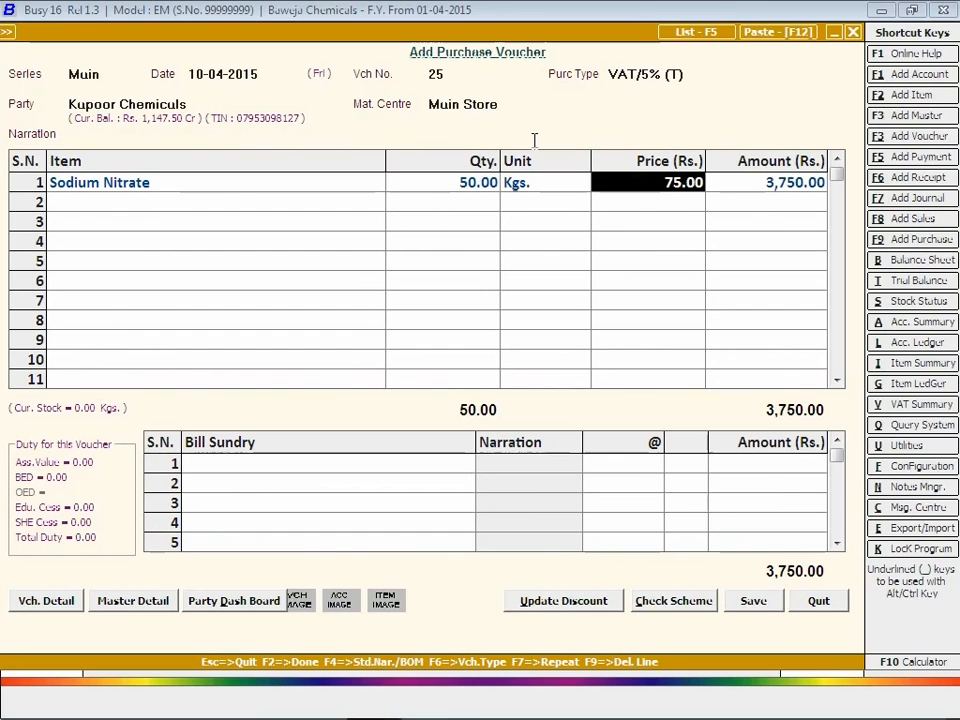
{"action": "key", "text": "Return"}
{"action": "key", "text": "Return"}
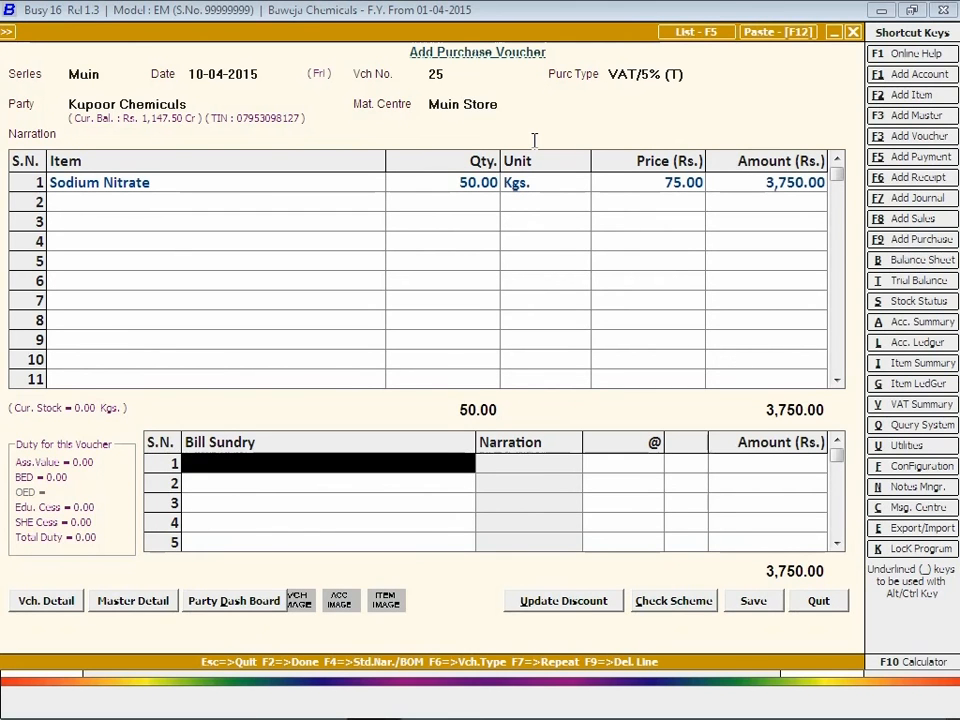
Step: Add Excise Duty at 12.5% and VAT at 5% for a 4,429.69 total, then save
{"action": "type", "text": "exc"}
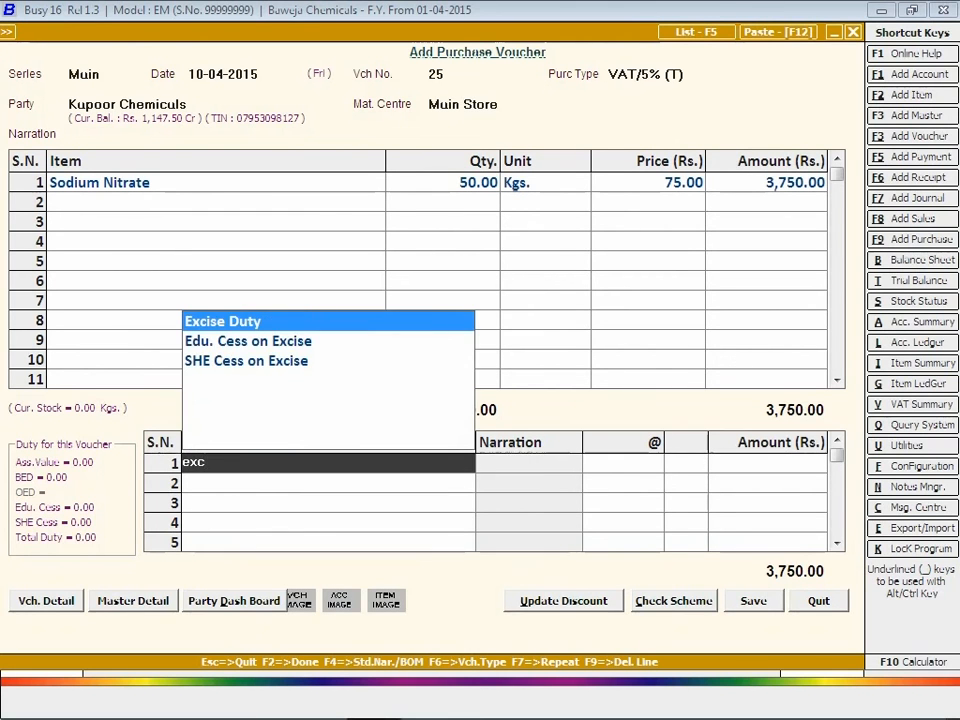
{"action": "key", "text": "Return"}
{"action": "type", "text": "12"}
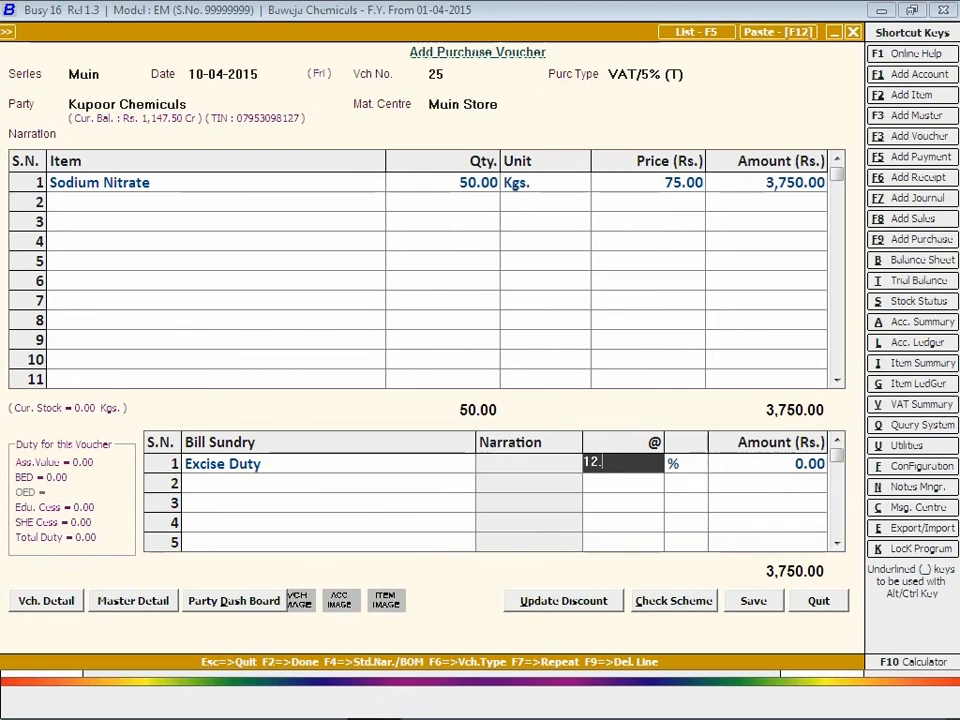
{"action": "type", "text": ".5"}
{"action": "key", "text": "Return"}
{"action": "key", "text": "Return"}
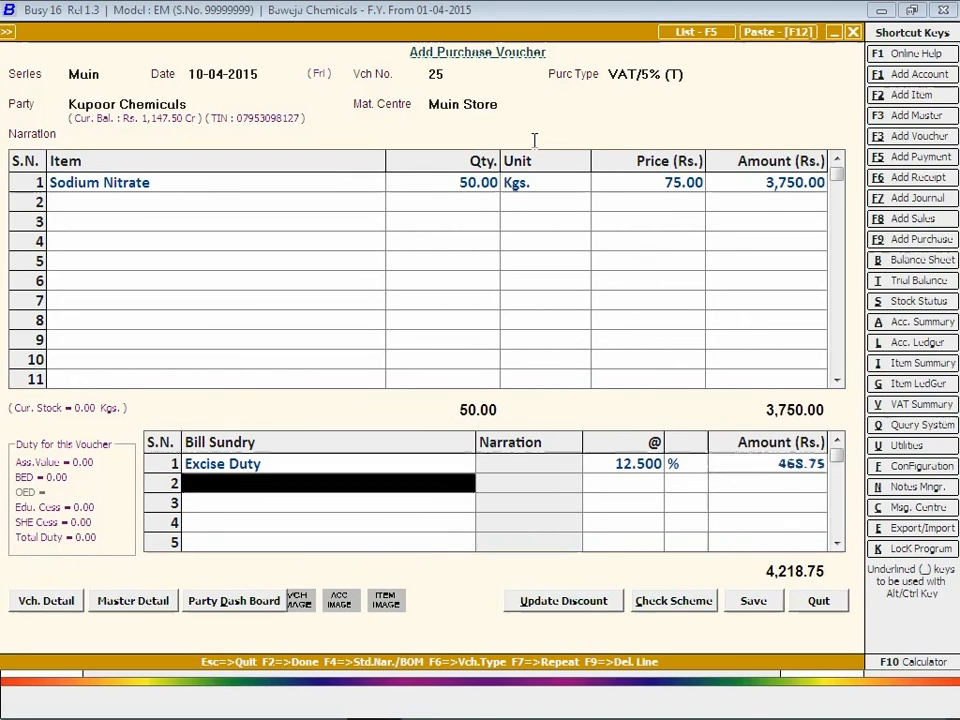
{"action": "type", "text": "vat"}
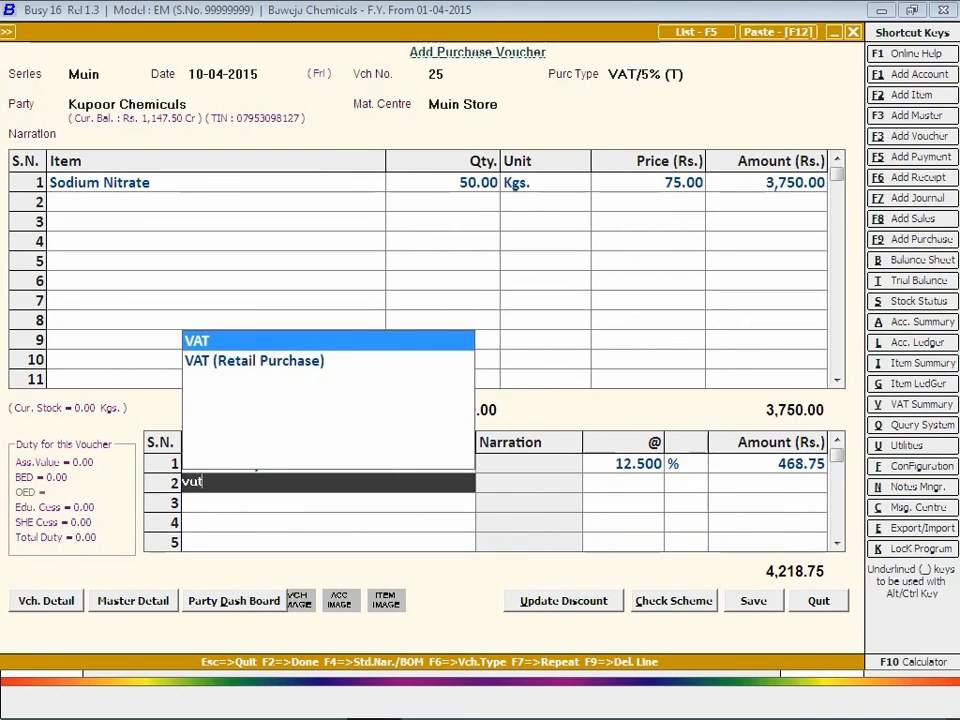
{"action": "key", "text": "Return"}
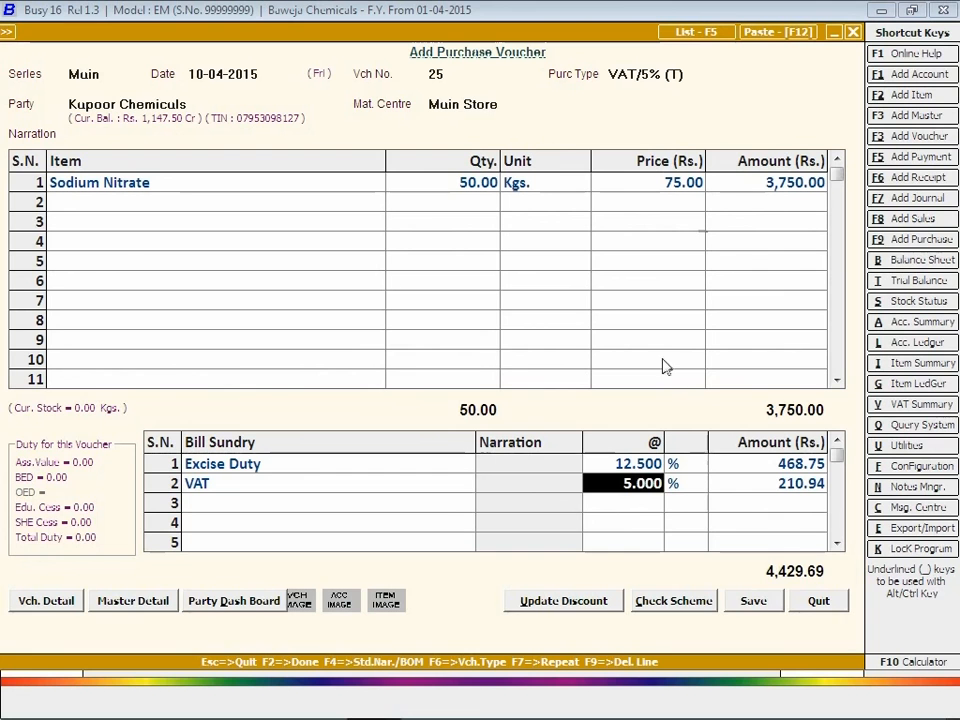
{"action": "left_click", "coordinate": [753, 603]}
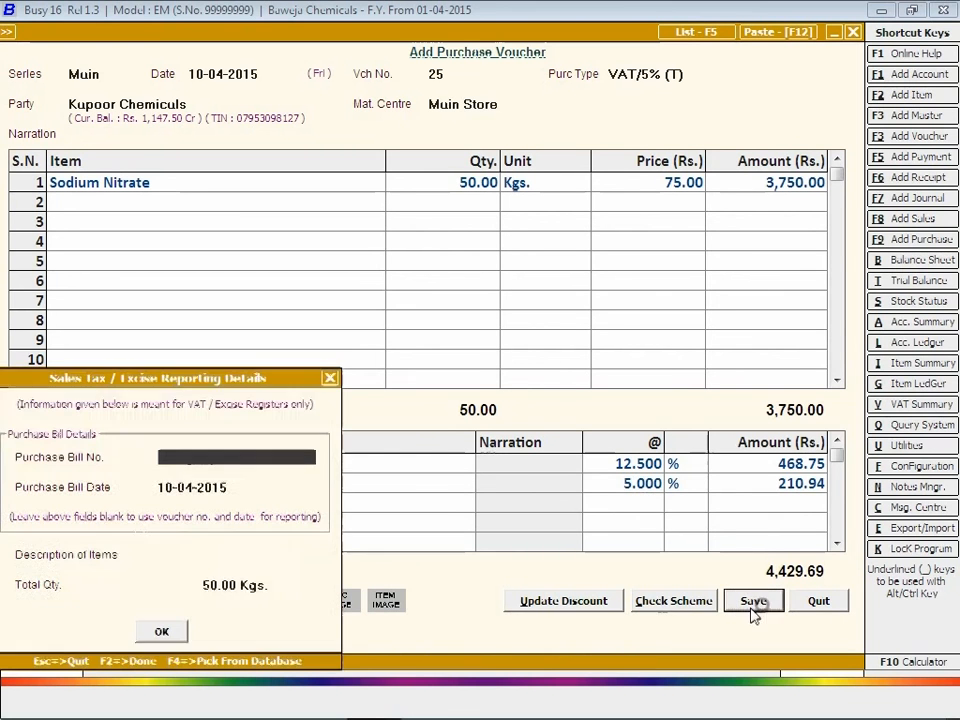
Step: Accept the sales tax reporting details and enter RG-23D own page 8 entry 4, supplier page 9 entry 3
{"action": "left_click", "coordinate": [164, 632]}
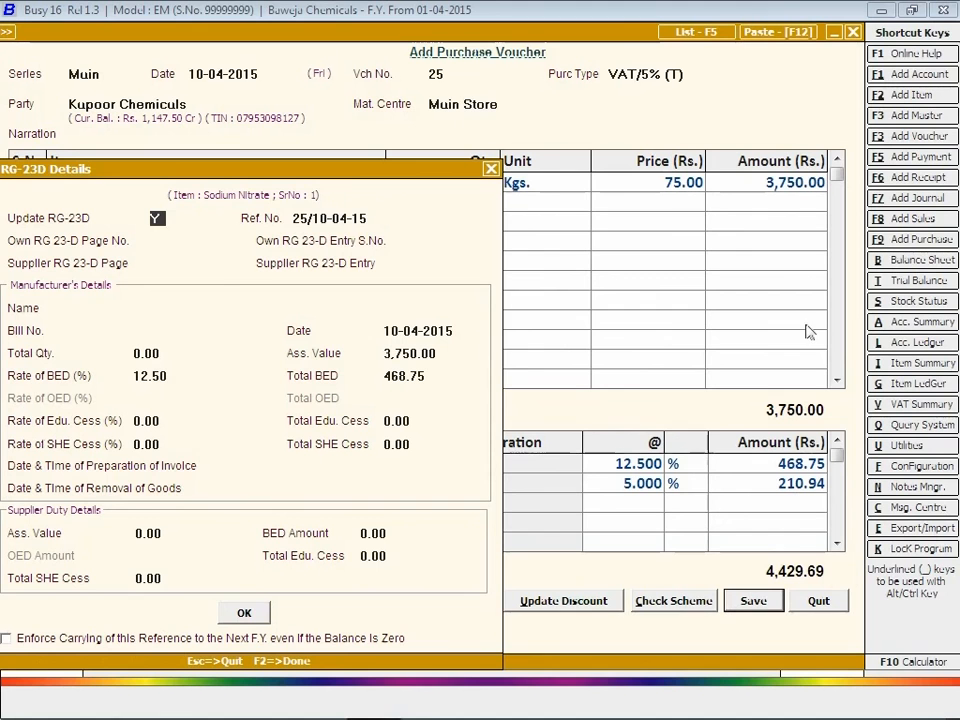
{"action": "key", "text": "Return"}
{"action": "key", "text": "Return"}
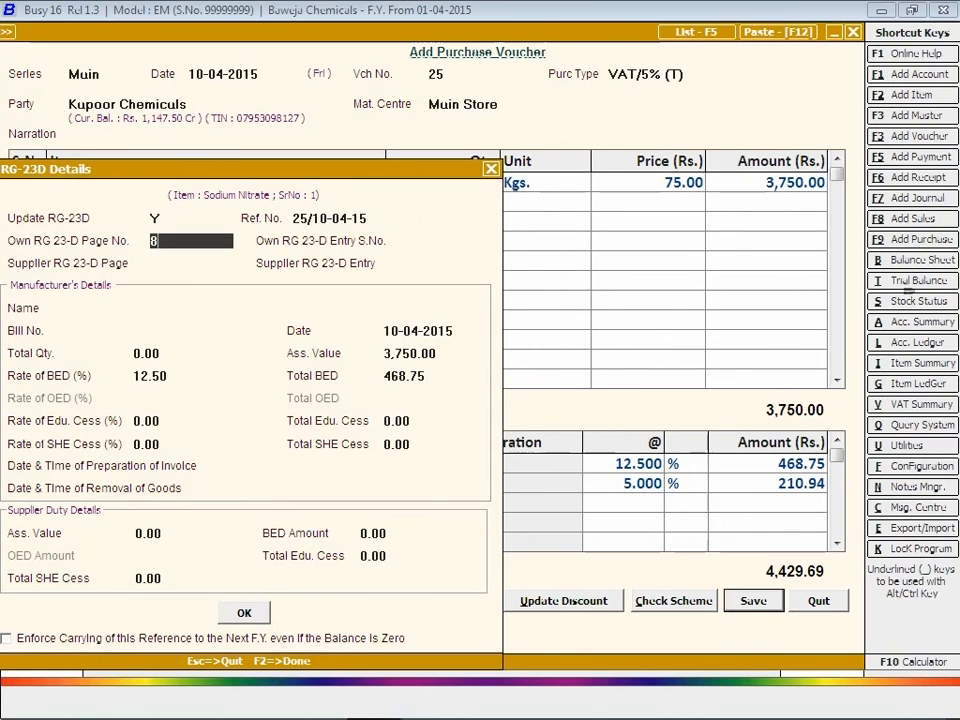
{"action": "type", "text": "8"}
{"action": "key", "text": "Return"}
{"action": "type", "text": "4"}
{"action": "key", "text": "Return"}
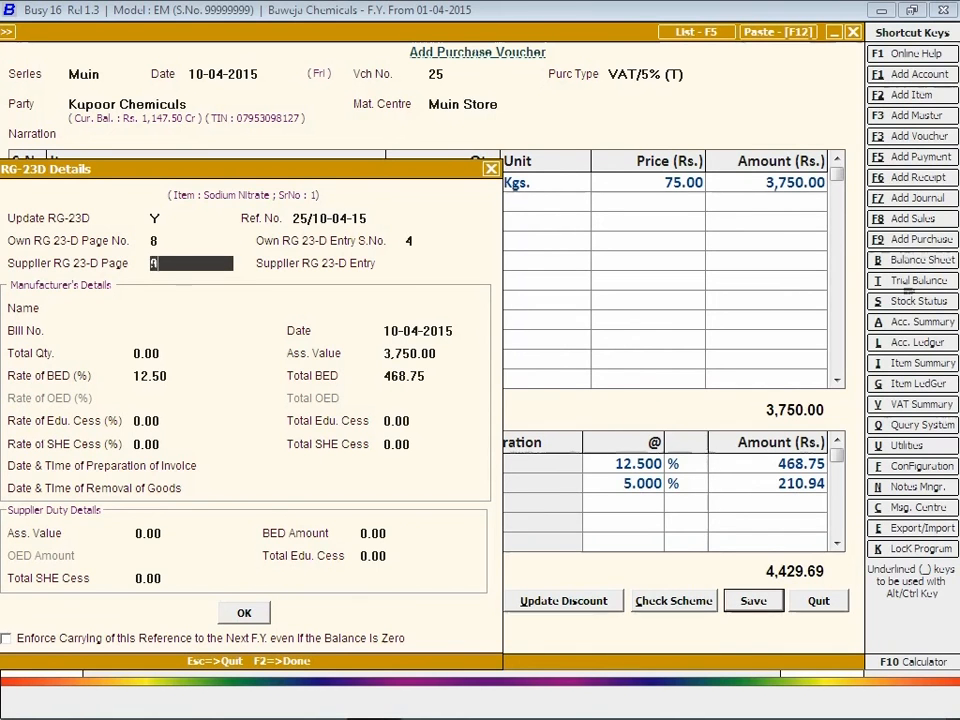
{"action": "type", "text": "9"}
{"action": "key", "text": "Return"}
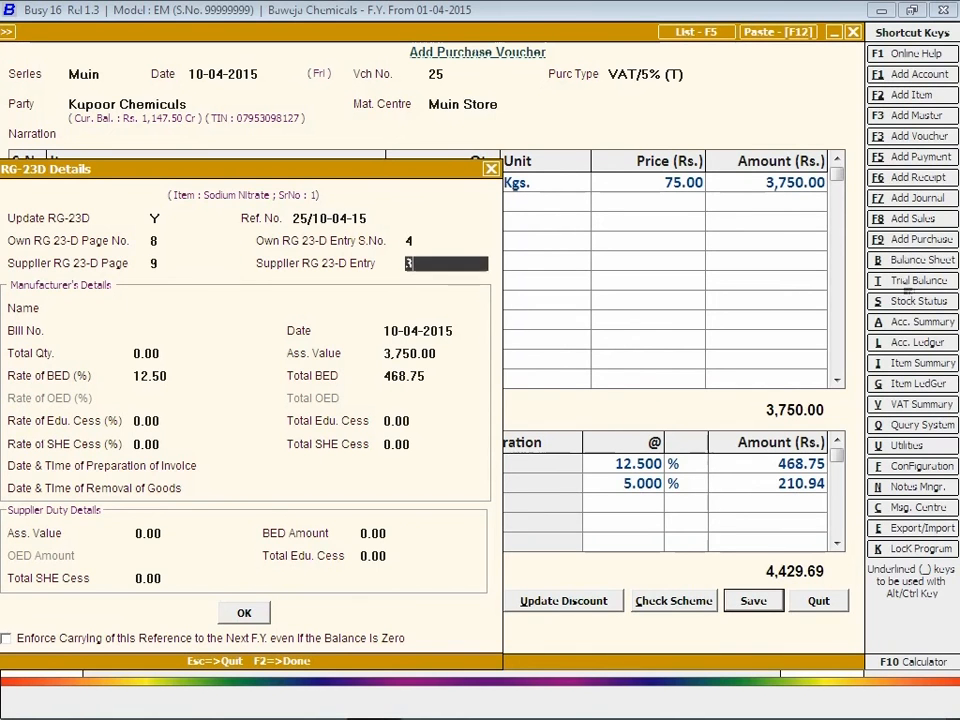
{"action": "type", "text": "3"}
{"action": "key", "text": "Return"}
Step: Set Kapoor Chemicals as manufacturer, accept the 10-04-2015 dates, and confirm to save voucher 25
{"action": "type", "text": "kup"}
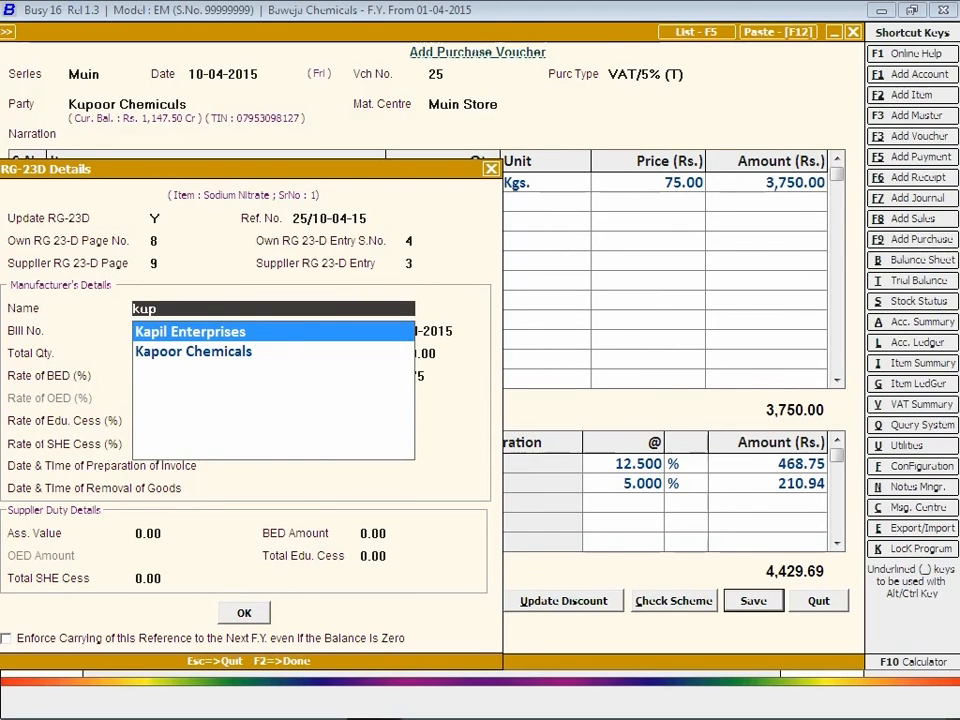
{"action": "type", "text": "o"}
{"action": "key", "text": "Return"}
{"action": "key", "text": "Return"}
{"action": "key", "text": "Return"}
{"action": "key", "text": "Return"}
{"action": "key", "text": "Return"}
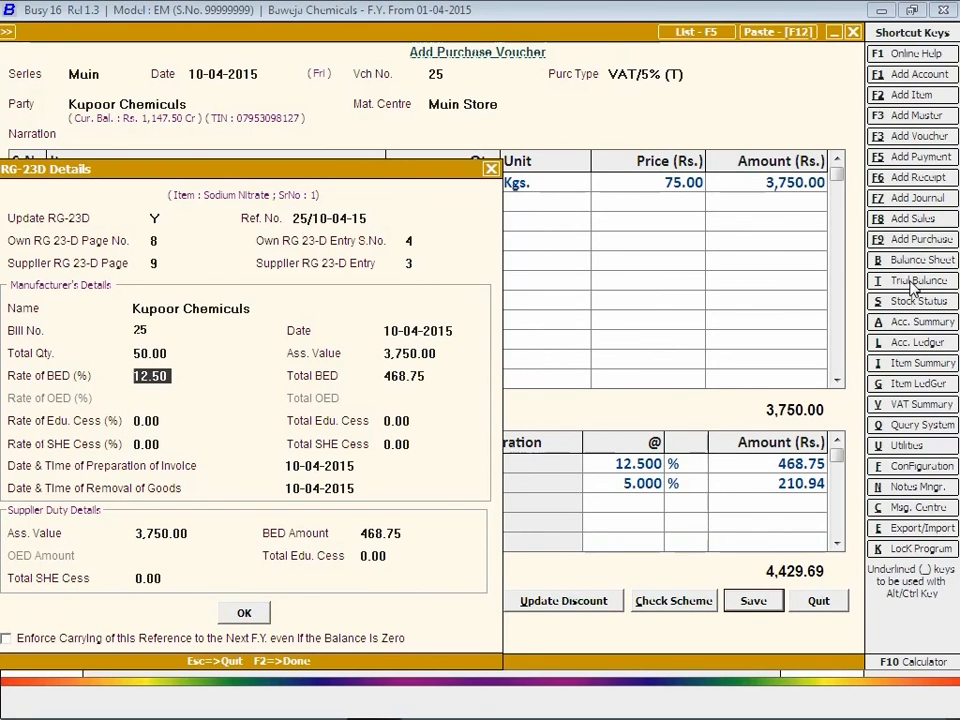
{"action": "left_click", "coordinate": [157, 469]}
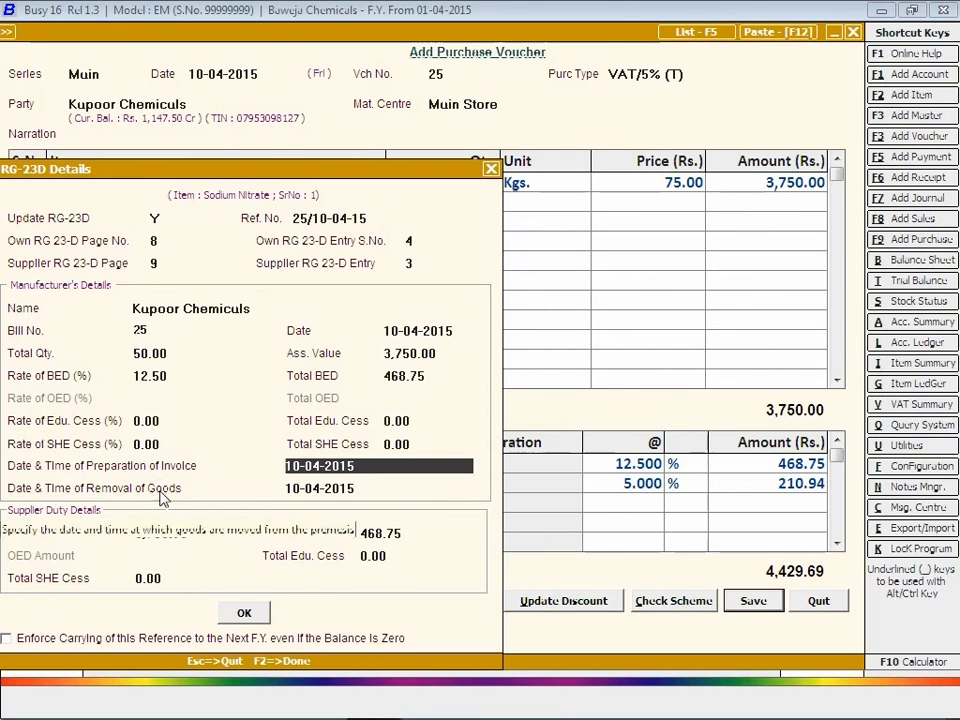
{"action": "key", "text": "Return"}
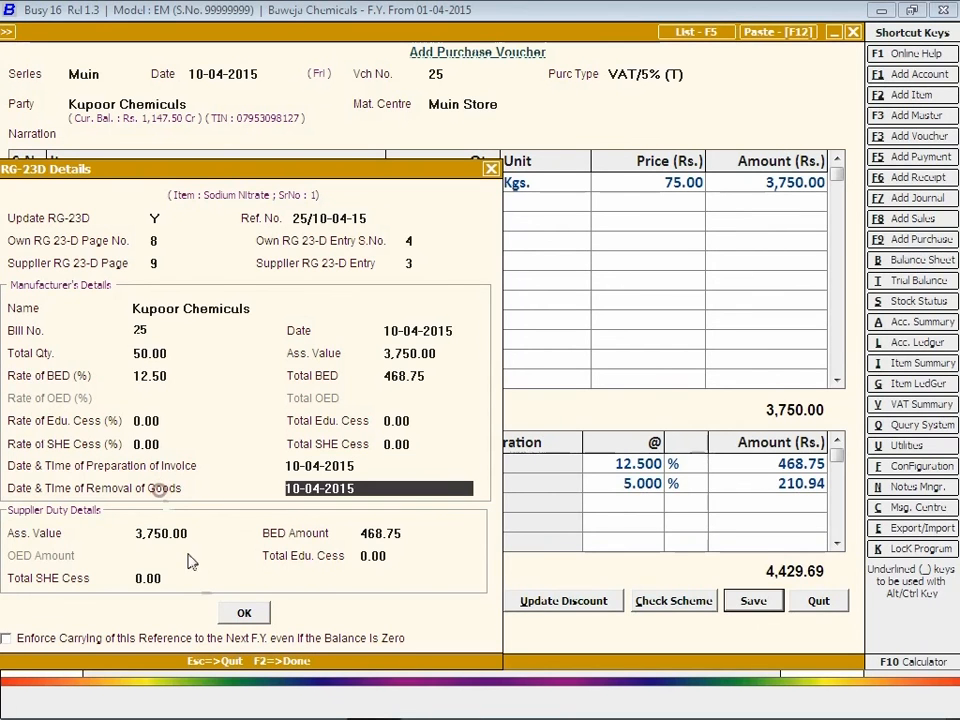
{"action": "left_click", "coordinate": [244, 614]}
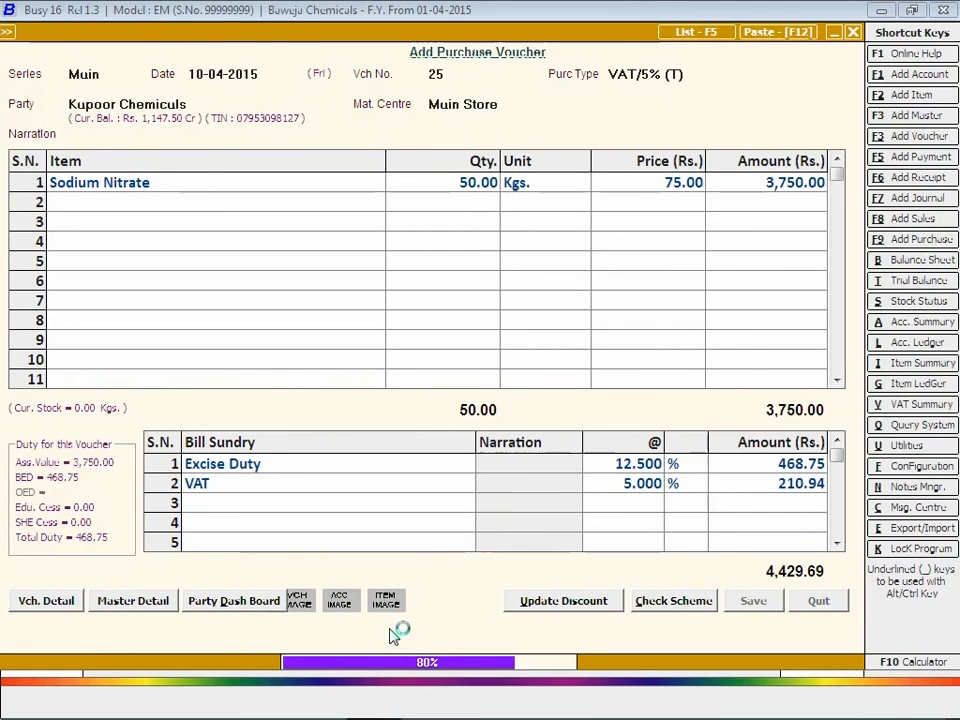
{"action": "key", "text": "Escape"}
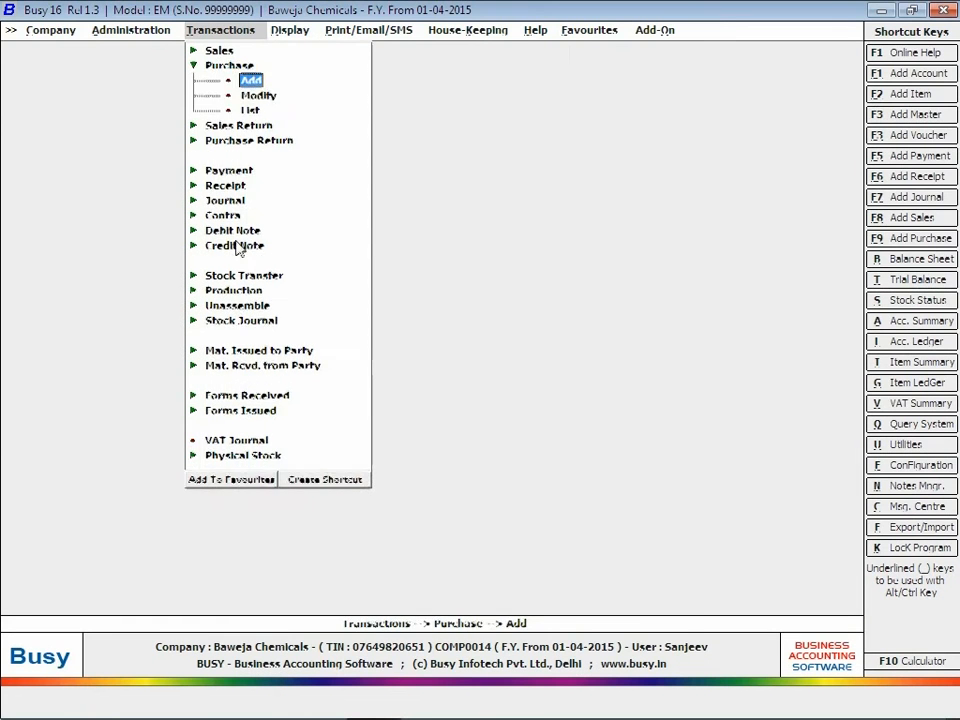
Step: Start a new sales voucher in the Main series with sale type VAT/5% (T)
{"action": "key", "text": "Escape"}
{"action": "left_click", "coordinate": [219, 50]}
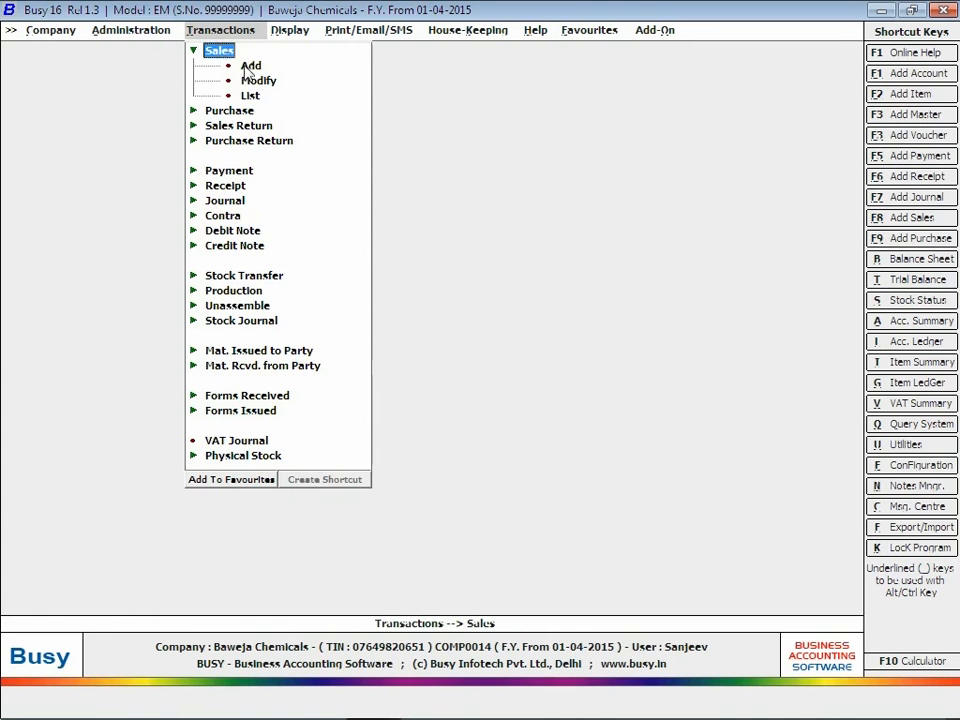
{"action": "left_click", "coordinate": [247, 66]}
{"action": "left_click", "coordinate": [249, 65]}
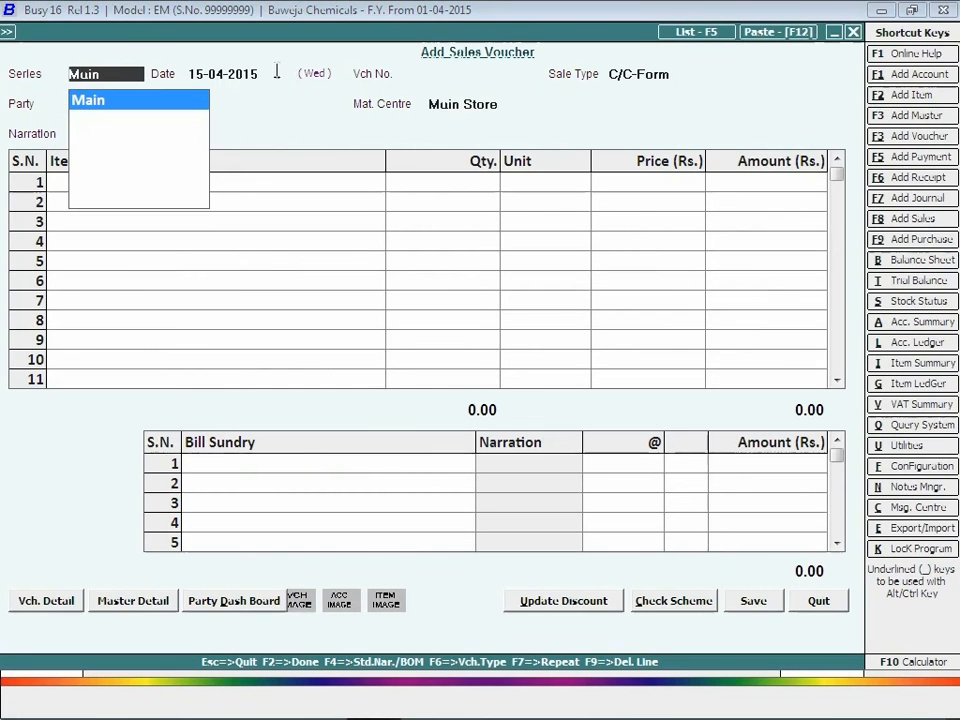
{"action": "key", "text": "Return"}
{"action": "key", "text": "Return"}
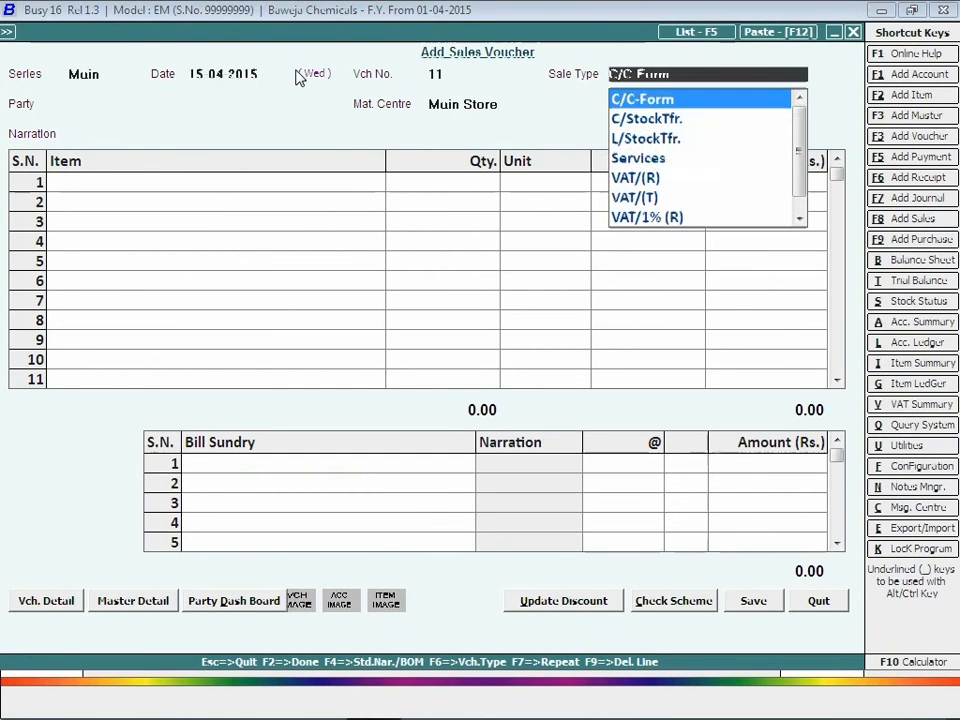
{"action": "type", "text": "vat"}
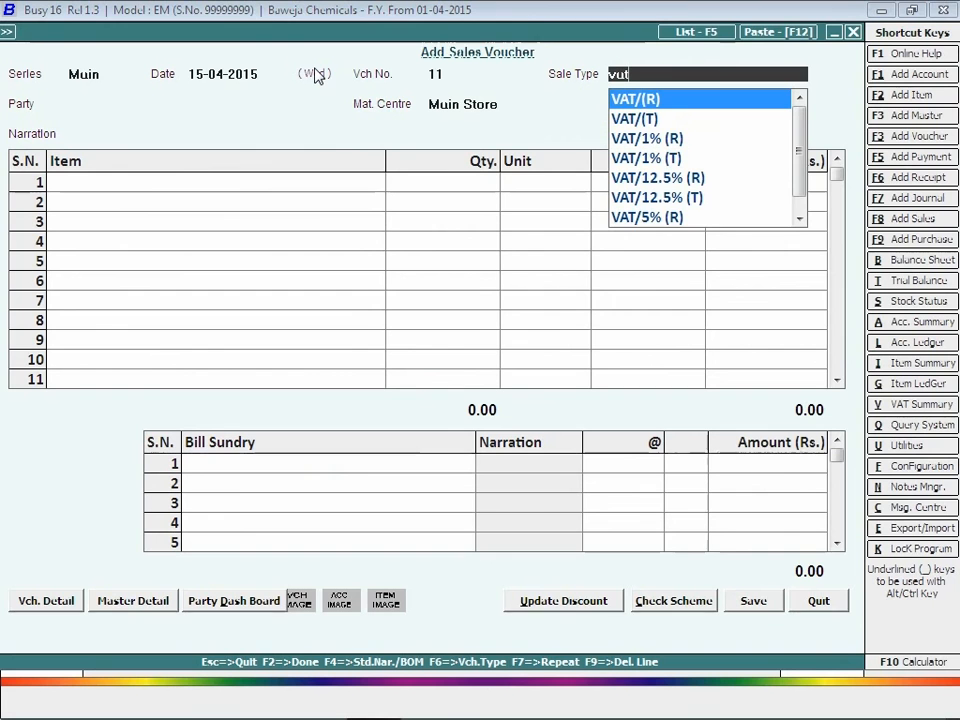
{"action": "key", "text": "End"}
{"action": "key", "text": "Up"}
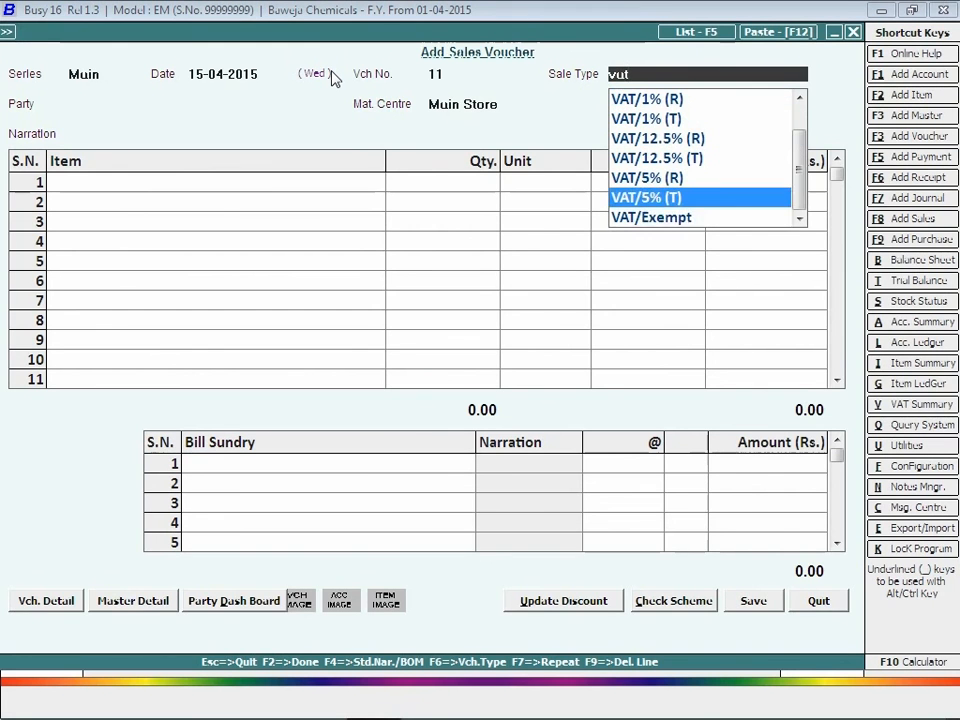
{"action": "key", "text": "Return"}
Step: Bill Kumar Traders for 40 Kgs of Sodium Nitrate at 80.00, totalling 3,200.00
{"action": "key", "text": "Down"}
{"action": "key", "text": "Down"}
{"action": "key", "text": "Down"}
{"action": "key", "text": "Down"}
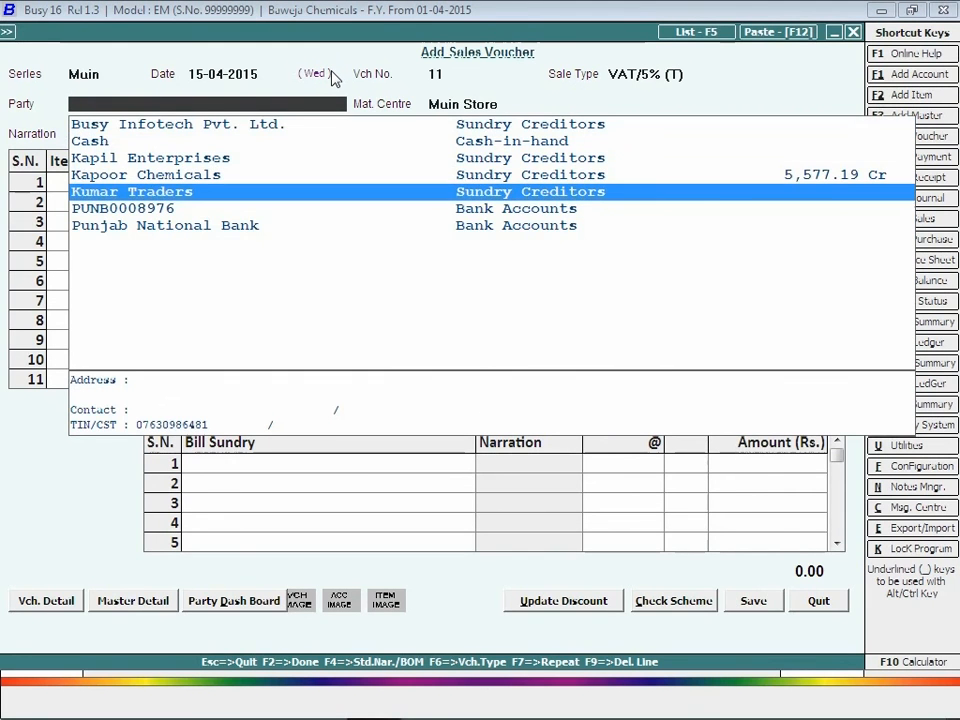
{"action": "key", "text": "Return"}
{"action": "key", "text": "Return"}
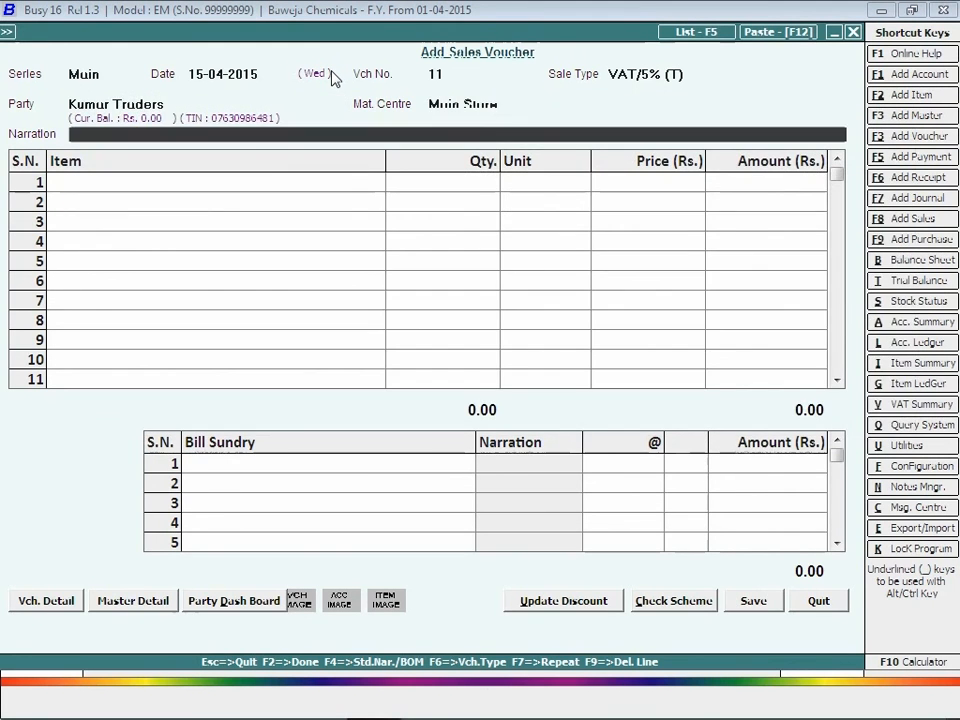
{"action": "key", "text": "Return"}
{"action": "key", "text": "Down"}
{"action": "key", "text": "Down"}
{"action": "key", "text": "Down"}
{"action": "key", "text": "Down"}
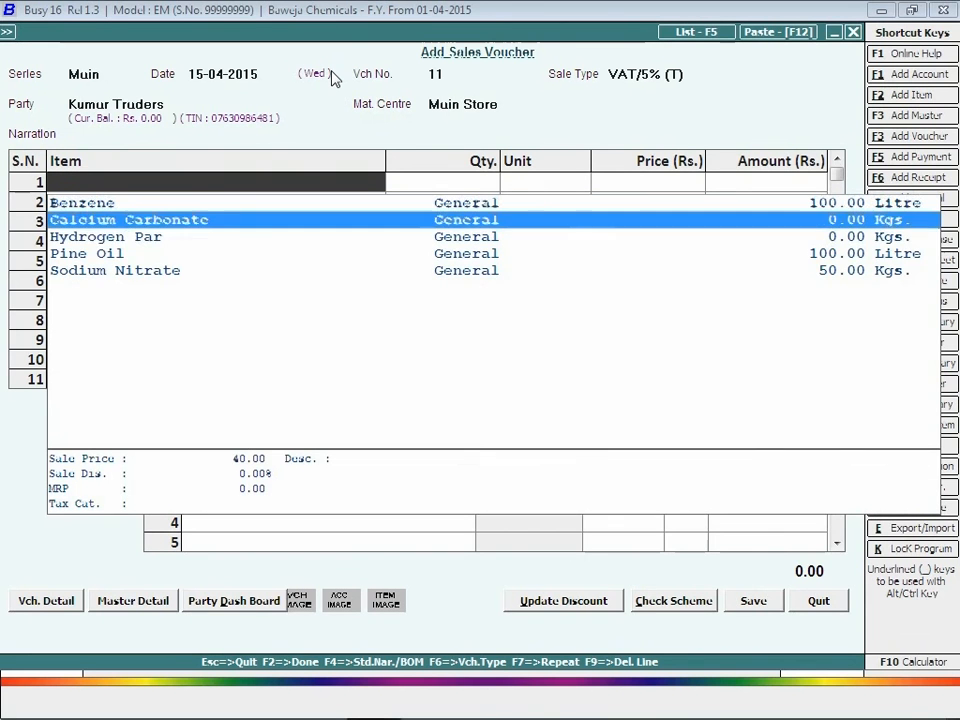
{"action": "key", "text": "Return"}
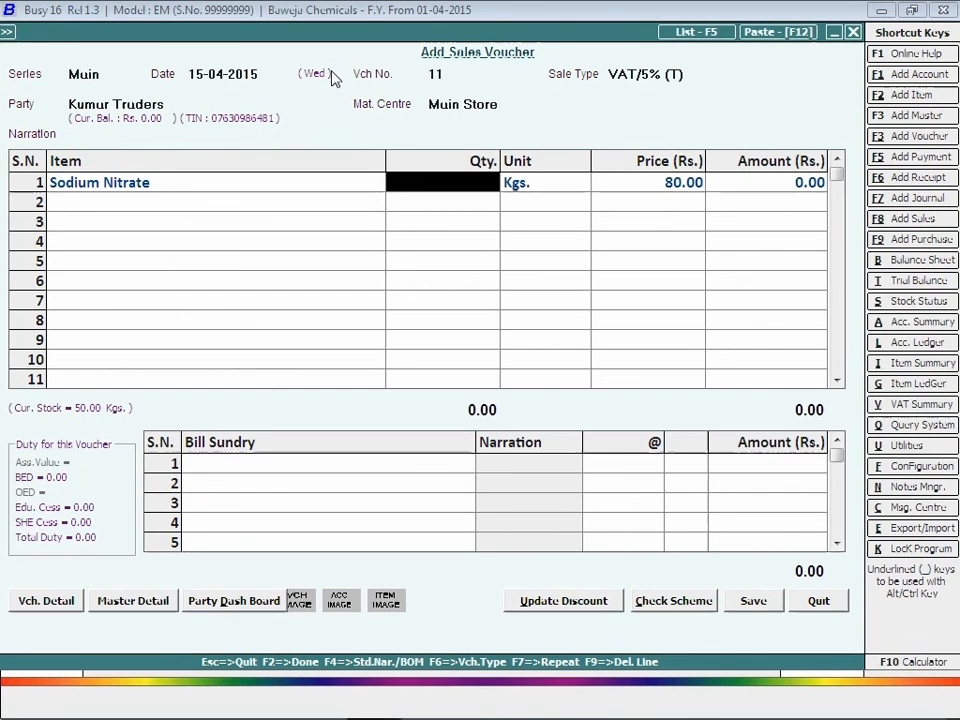
{"action": "type", "text": "40"}
{"action": "key", "text": "Return"}
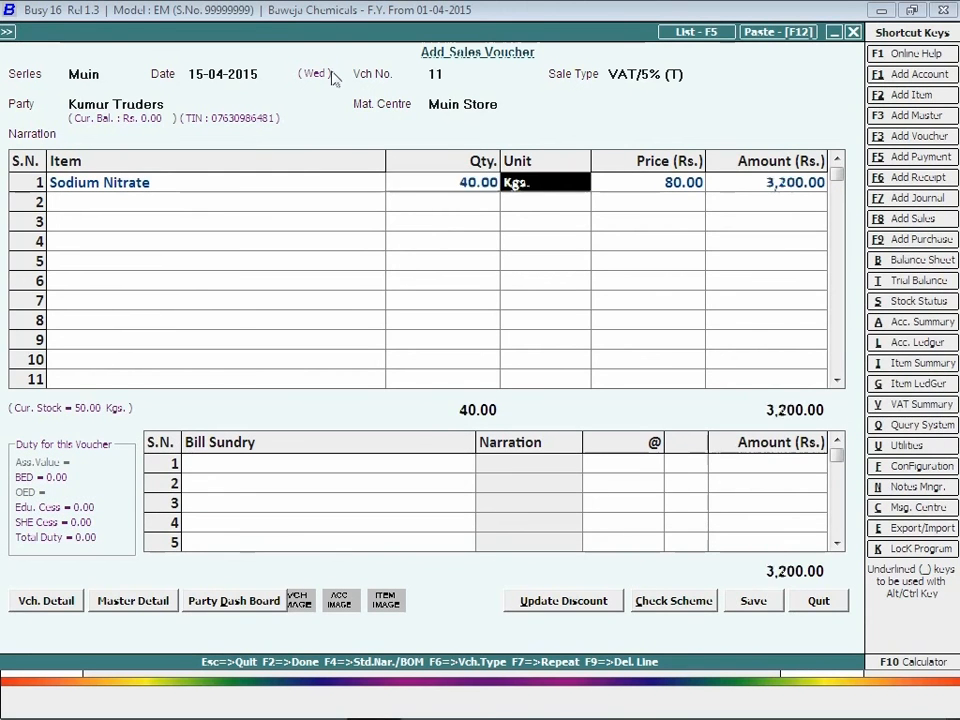
Step: Fill the RG-23D details against purchase 25/10-04-15, accepting BED 375.00 and cess
{"action": "key", "text": "Return"}
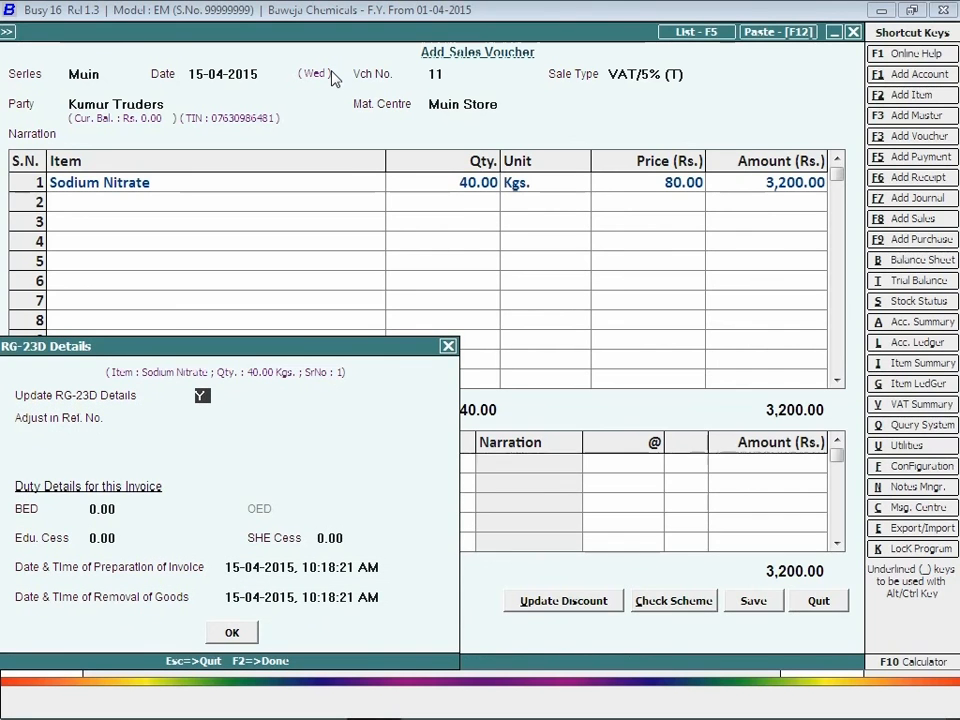
{"action": "key", "text": "Return"}
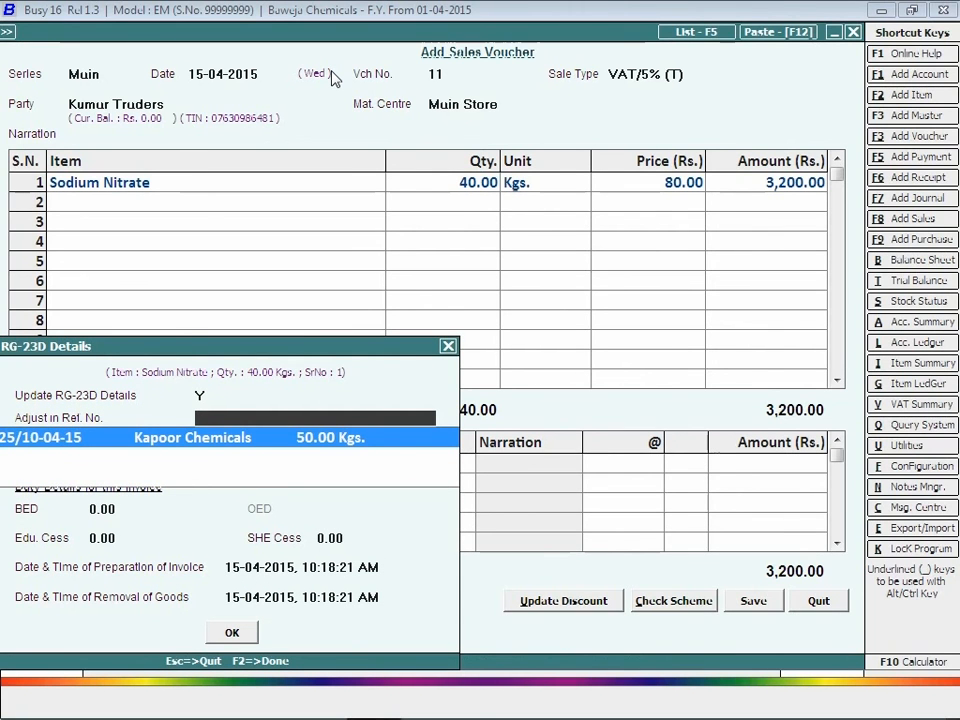
{"action": "key", "text": "Return"}
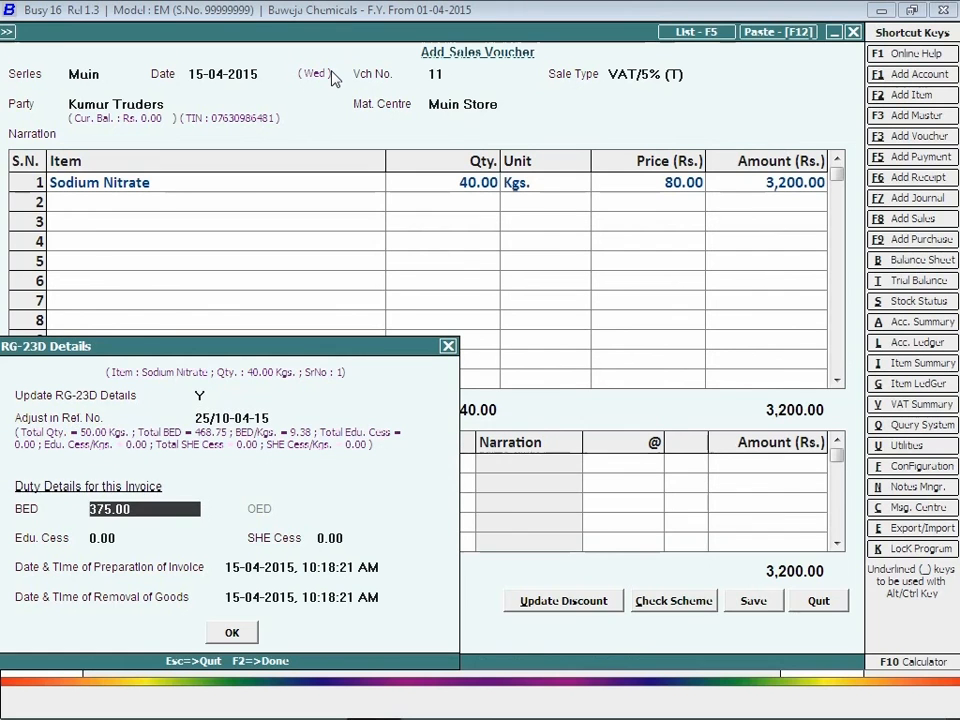
{"action": "key", "text": "Return"}
{"action": "key", "text": "Return"}
{"action": "key", "text": "Return"}
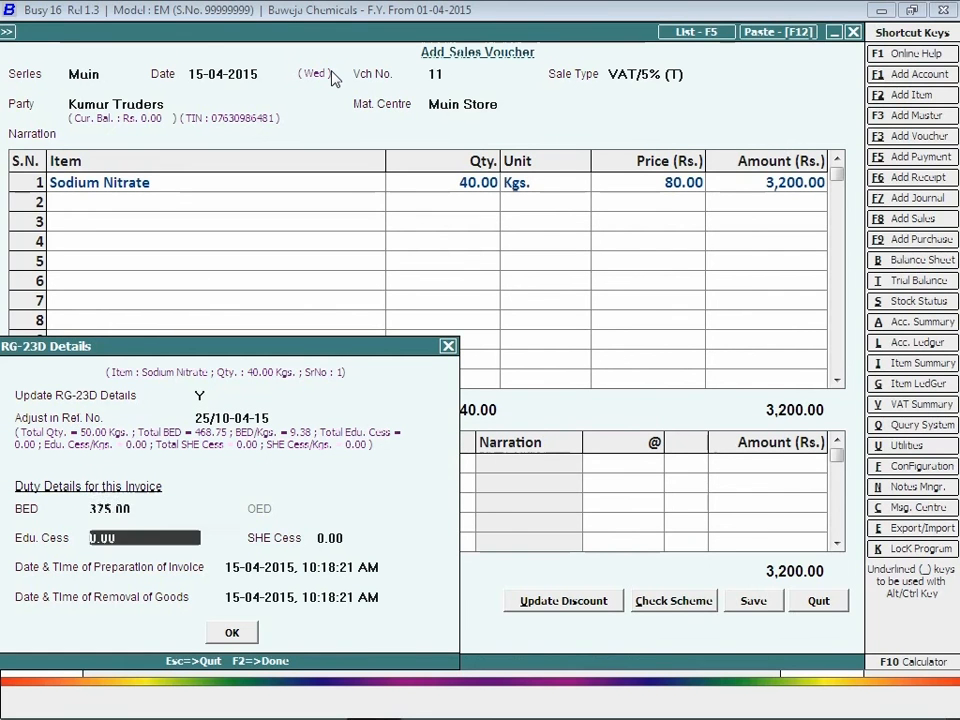
{"action": "key", "text": "Return"}
{"action": "key", "text": "Return"}
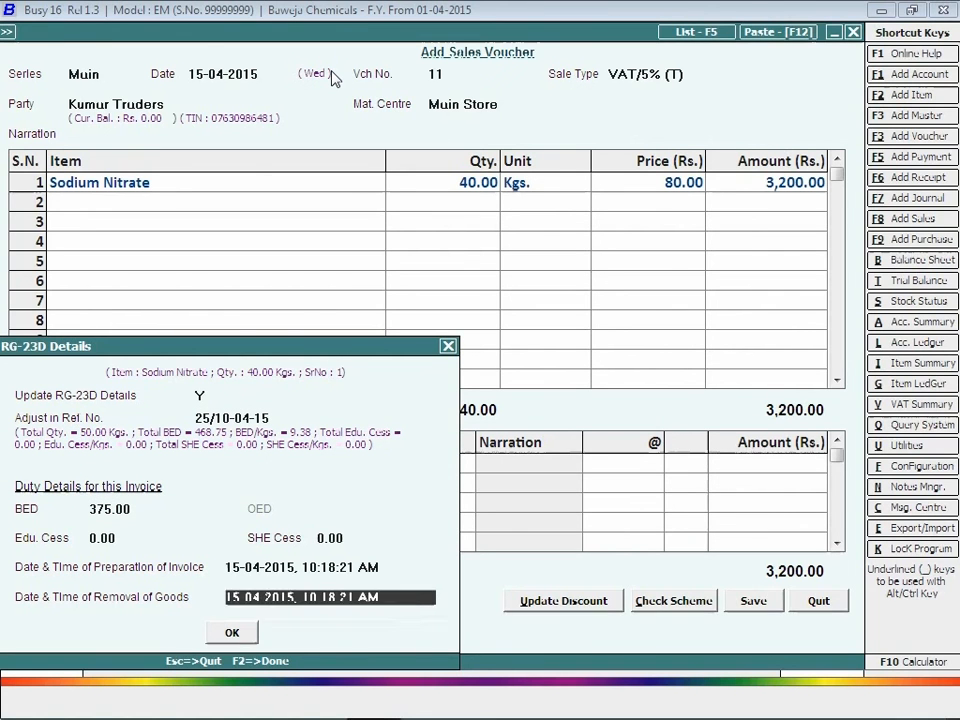
{"action": "key", "text": "Return"}
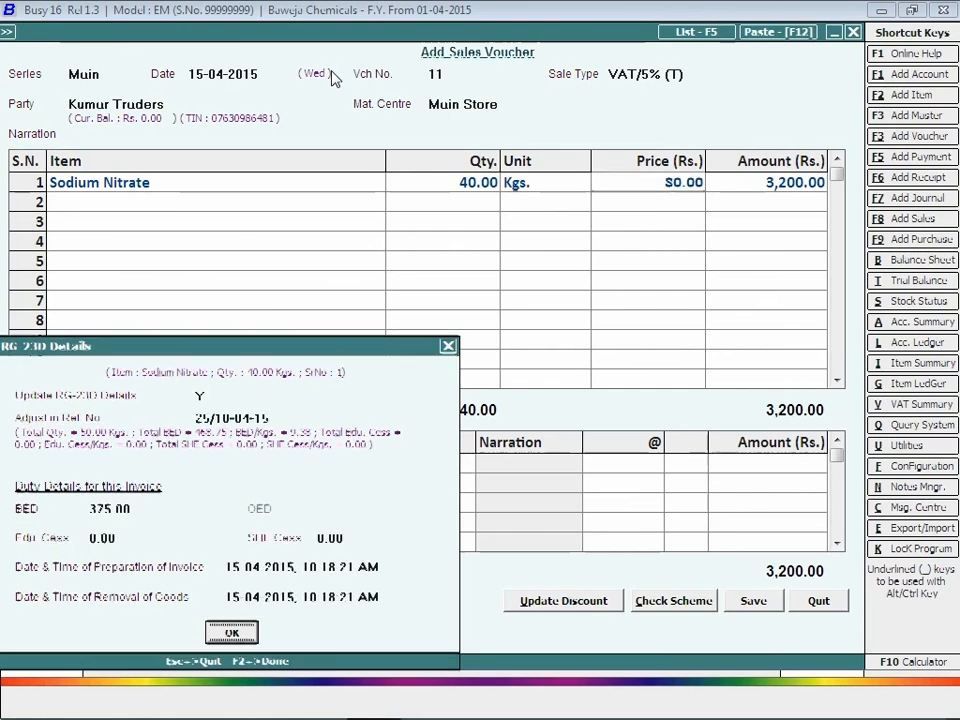
Step: Add 5% VAT as a bill sundry and save the voucher for 3,360.00
{"action": "key", "text": "Return"}
{"action": "key", "text": "Return"}
{"action": "key", "text": "Return"}
{"action": "type", "text": "vat"}
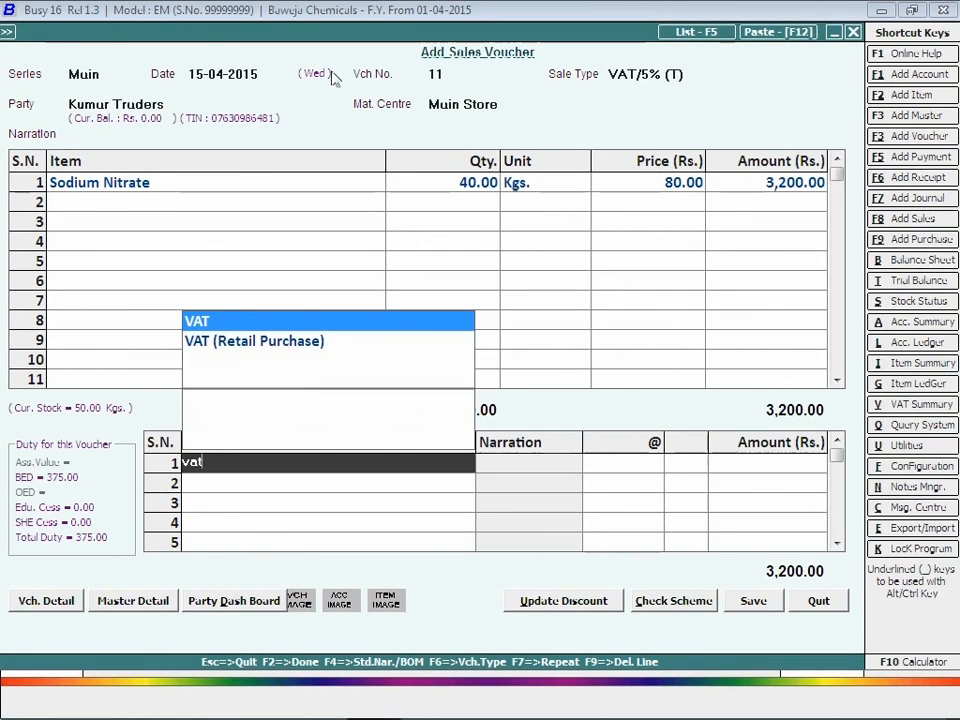
{"action": "key", "text": "Return"}
{"action": "key", "text": "Return"}
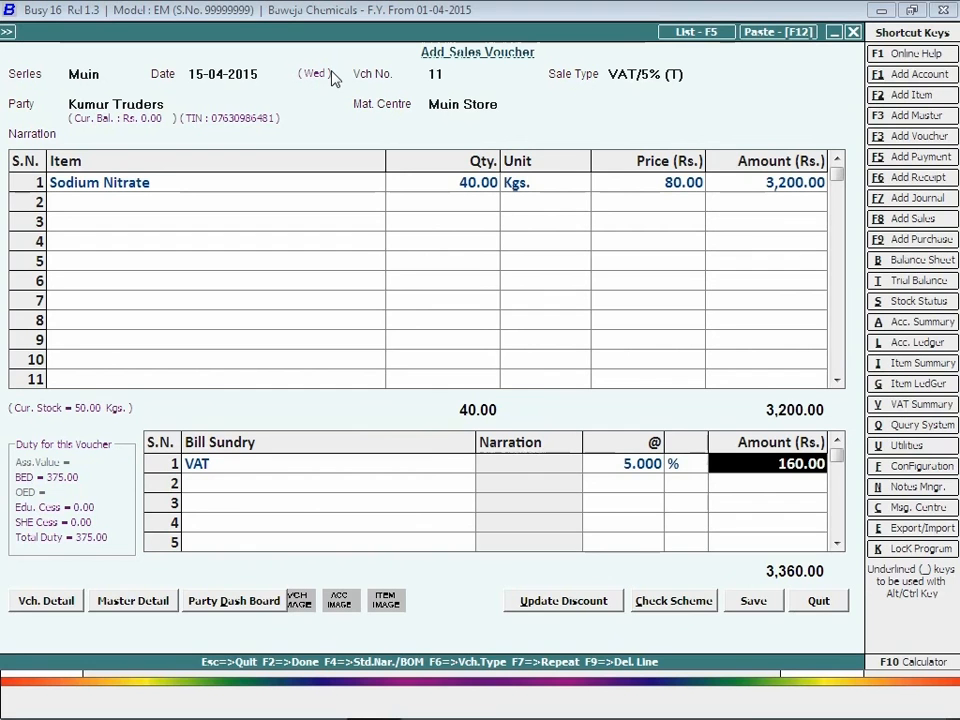
{"action": "left_click", "coordinate": [760, 602]}
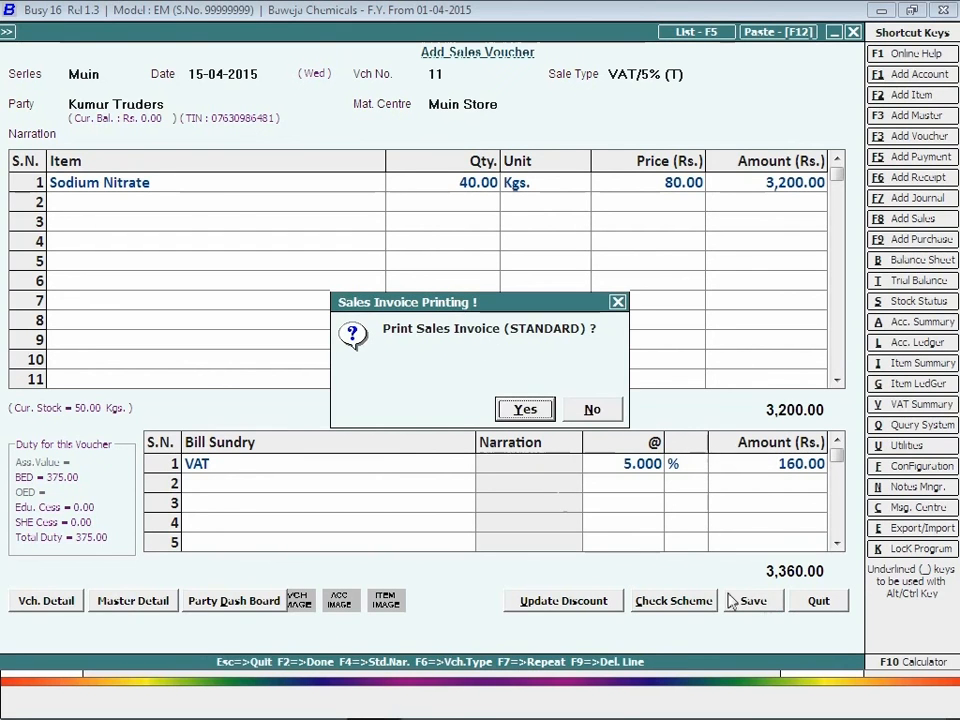
Step: Preview invoice no. 11 in the STANDARD format, showing total 3,360.00 and BED 375.00
{"action": "left_click", "coordinate": [507, 409]}
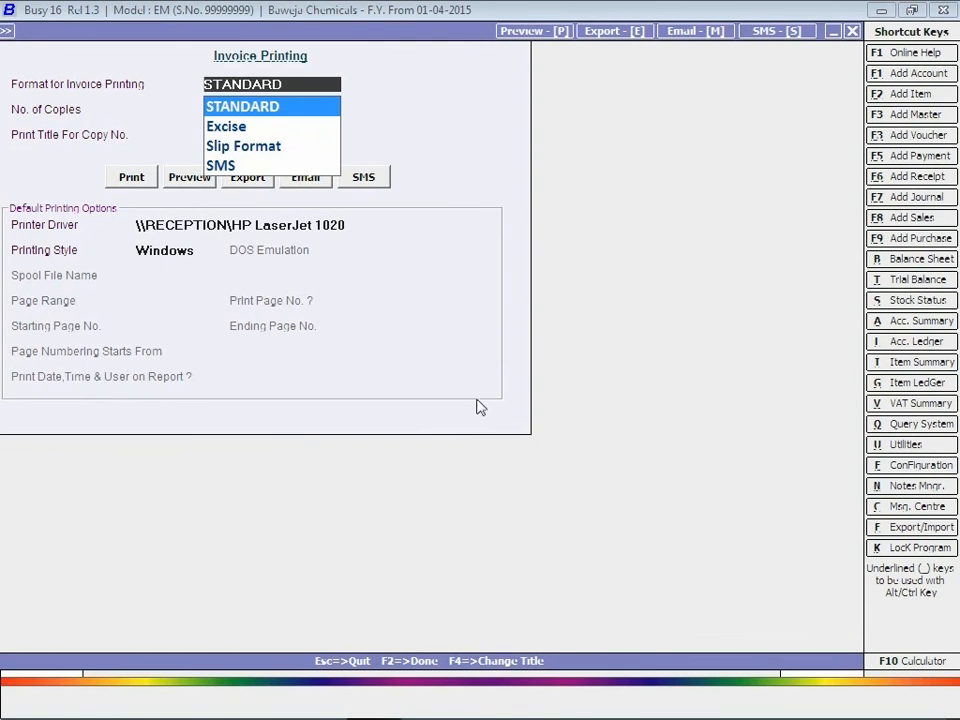
{"action": "left_click", "coordinate": [189, 180]}
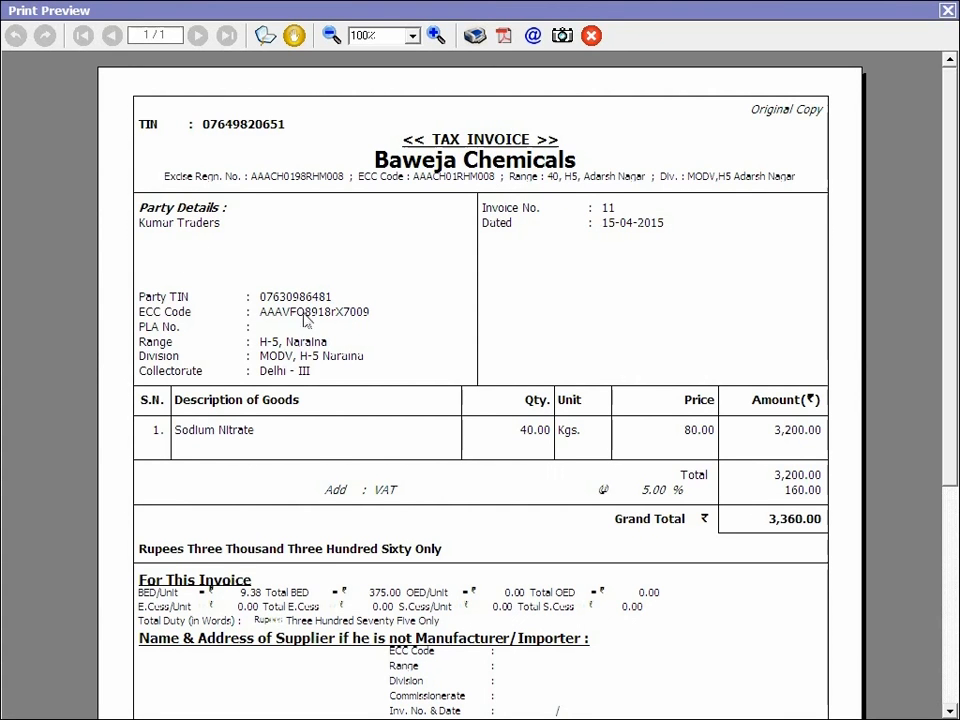
Step: Close the invoice preview, the sales voucher and the transactions list
{"action": "left_click", "coordinate": [946, 14]}
{"action": "key", "text": "Escape"}
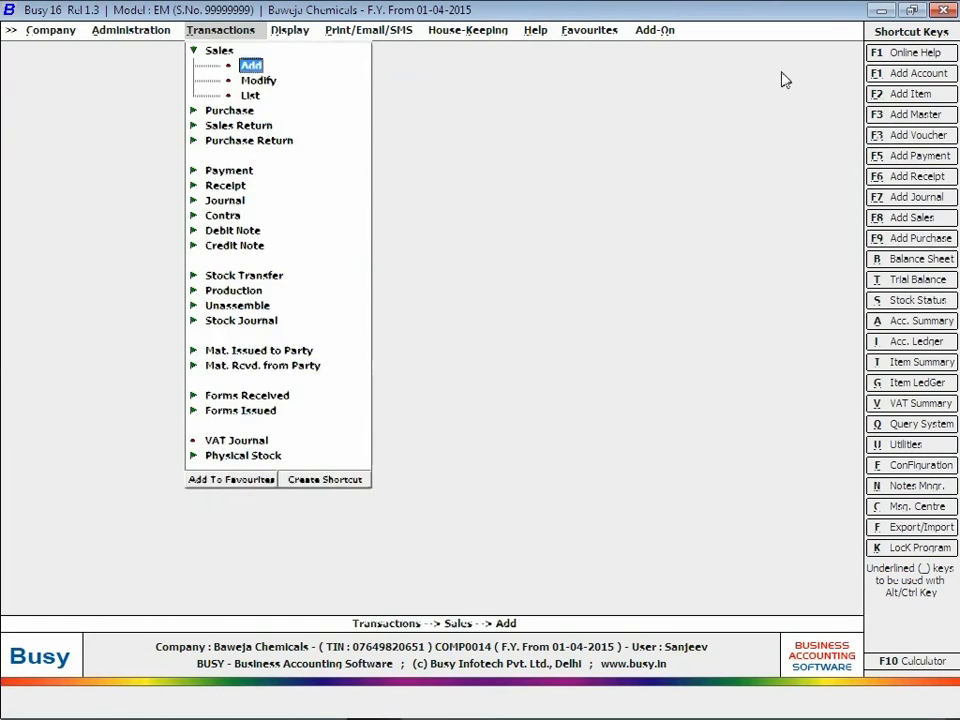
{"action": "key", "text": "Escape"}
Step: View the Excise Form-2 eReturn precautions under Excise Reports, then quit and close the reports
{"action": "left_click", "coordinate": [294, 30]}
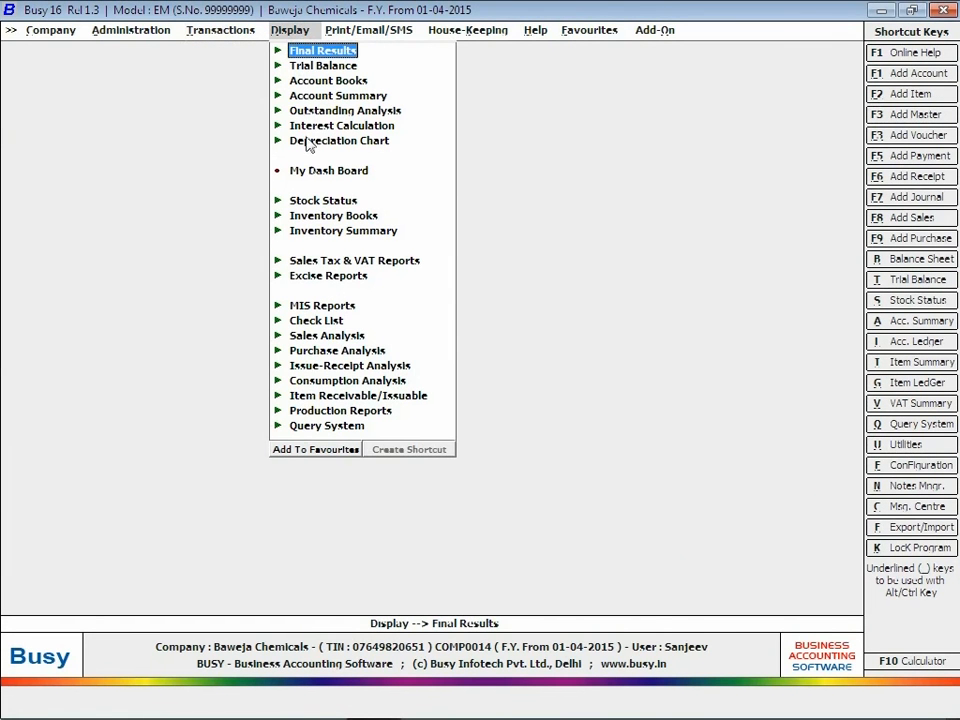
{"action": "left_click", "coordinate": [334, 279]}
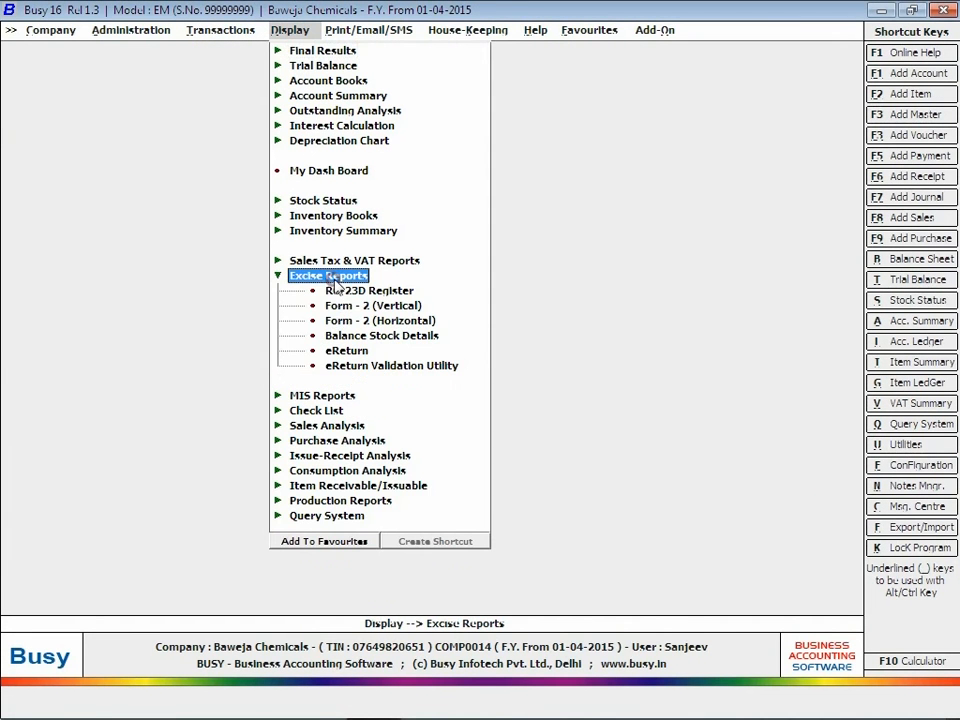
{"action": "left_click", "coordinate": [350, 352]}
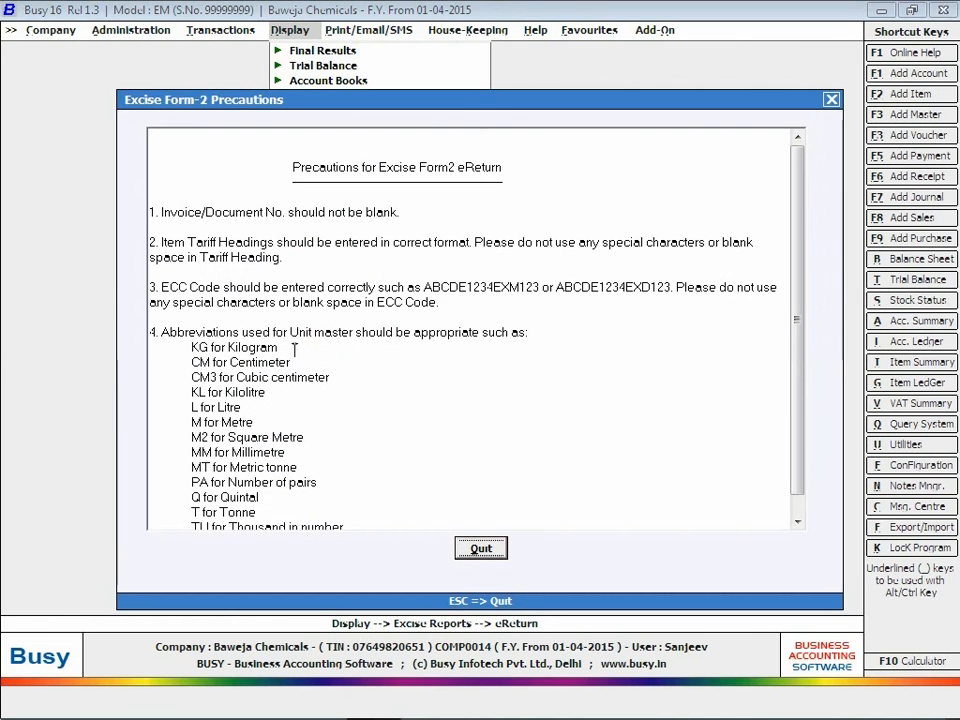
{"action": "scroll", "coordinate": [797, 381], "scroll_direction": "down", "scroll_amount": 1}
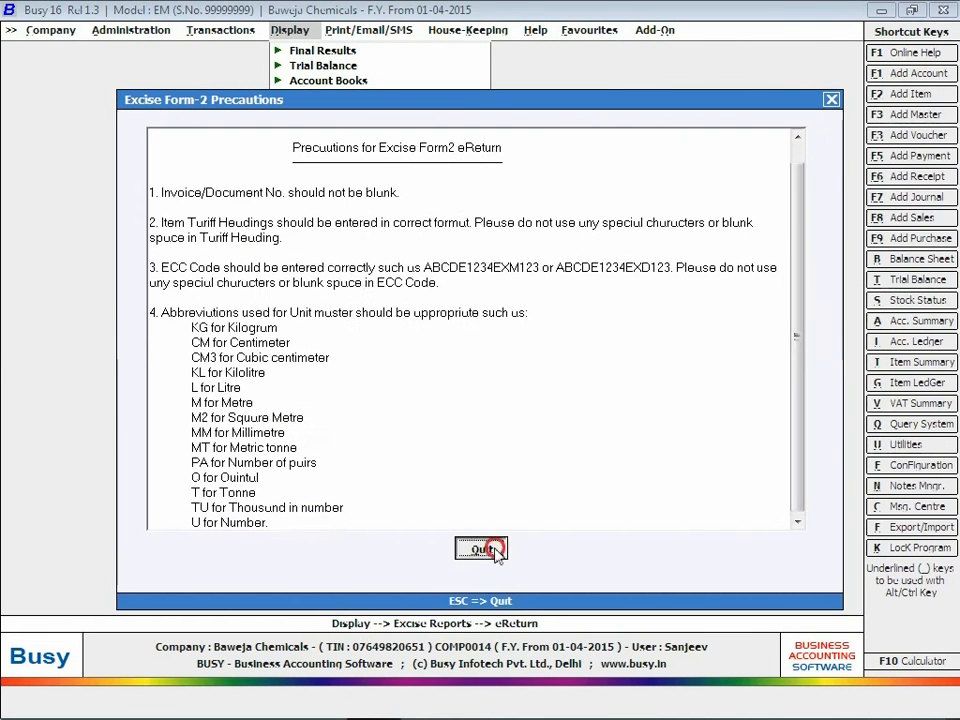
{"action": "left_click", "coordinate": [483, 548]}
{"action": "key", "text": "Escape"}
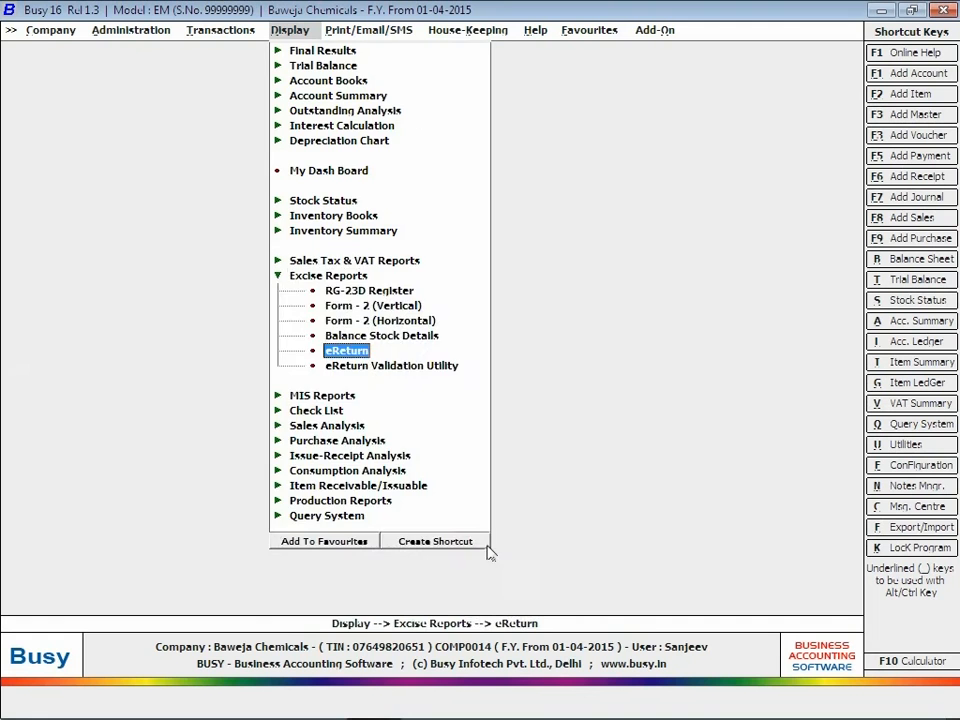
{"action": "key", "text": "Escape"}
{"action": "key", "text": "Escape"}
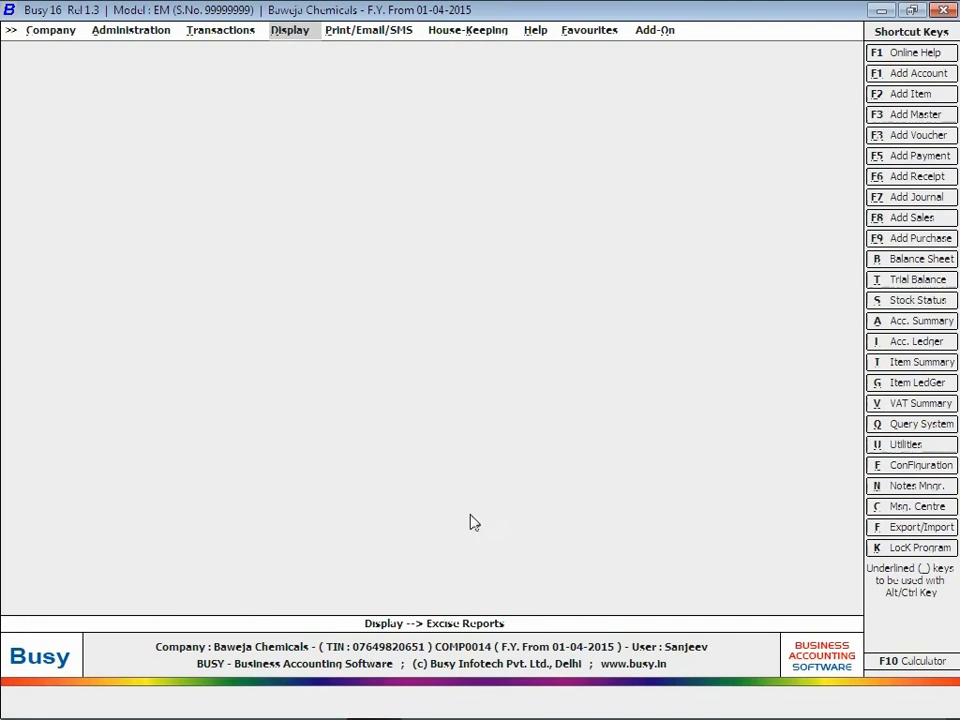
Step: Save the description 'Sodium Nitrate' for tariff heading 28341010 and acknowledge the confirmation
{"action": "left_click", "coordinate": [145, 33]}
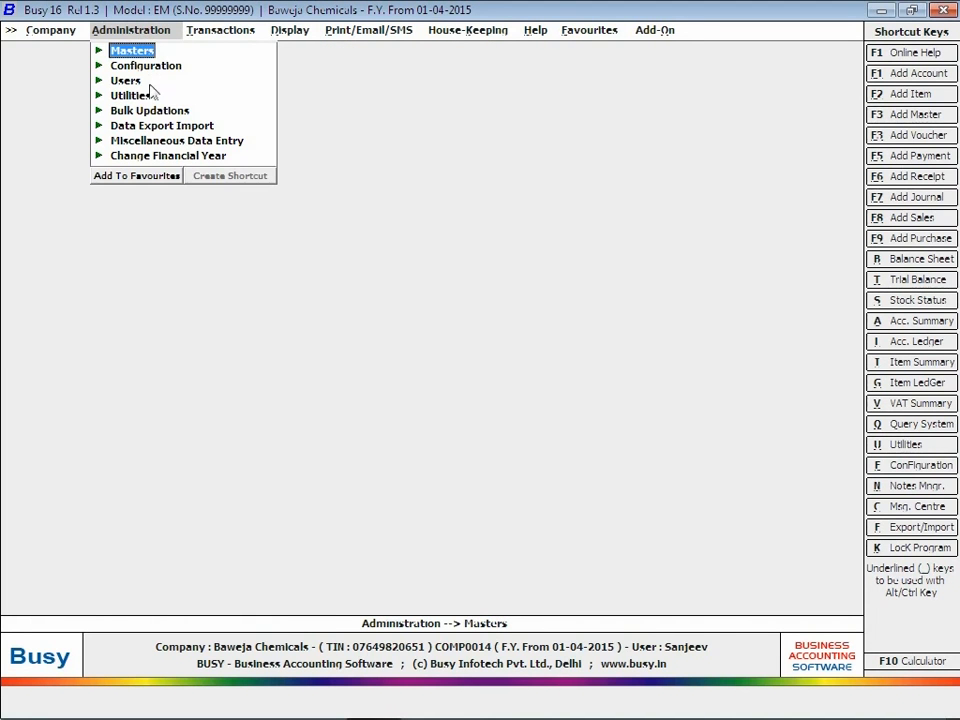
{"action": "left_click", "coordinate": [150, 141]}
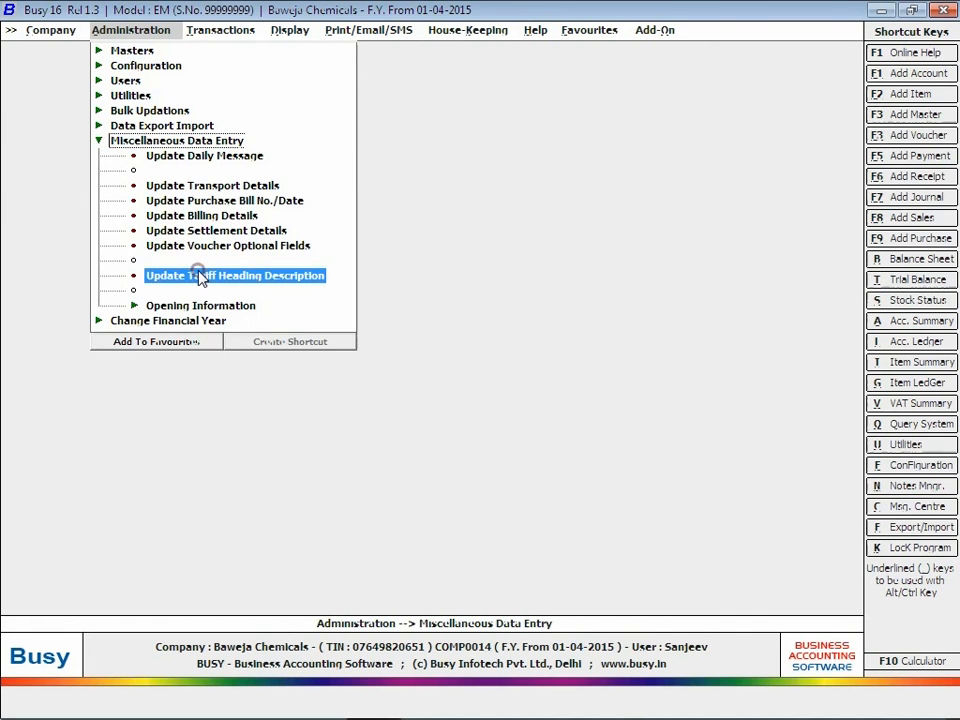
{"action": "left_click", "coordinate": [200, 276]}
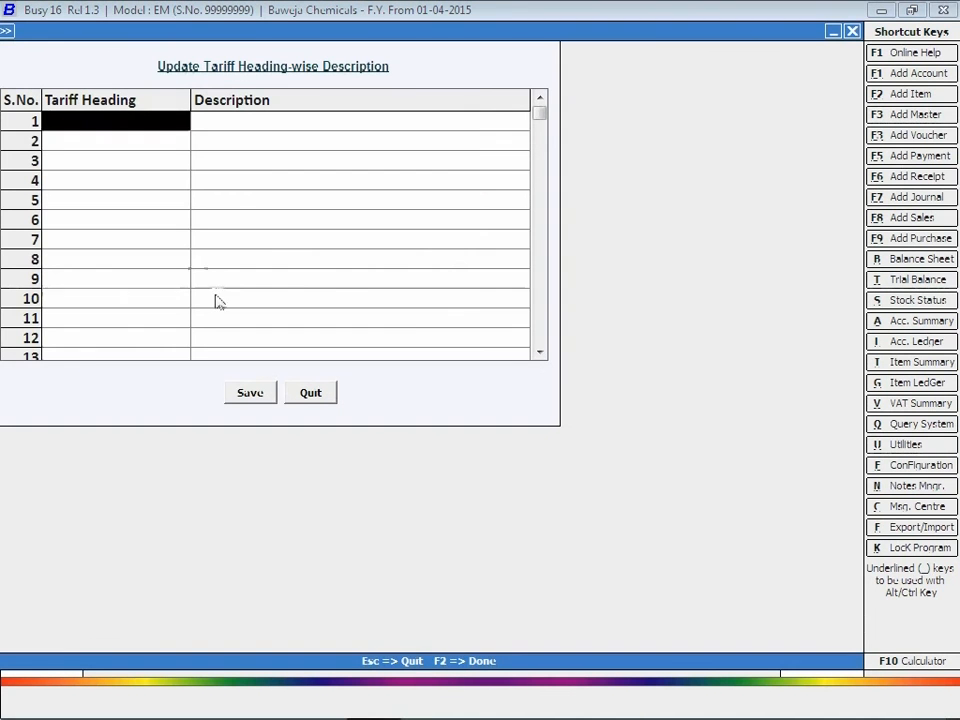
{"action": "type", "text": "28341010"}
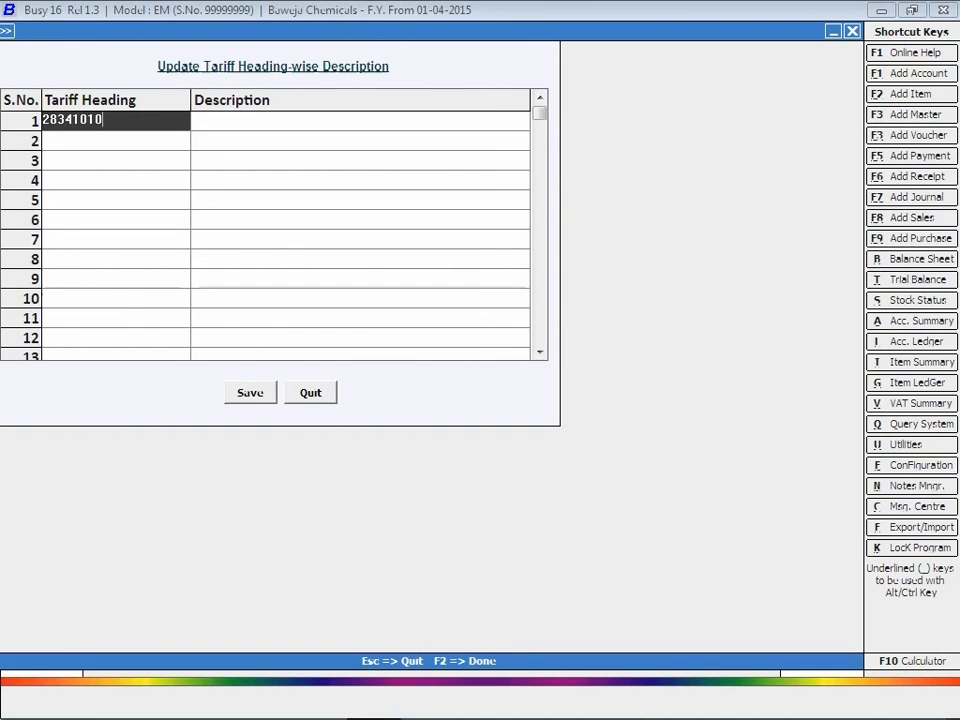
{"action": "key", "text": "Return"}
{"action": "type", "text": "Sodium "}
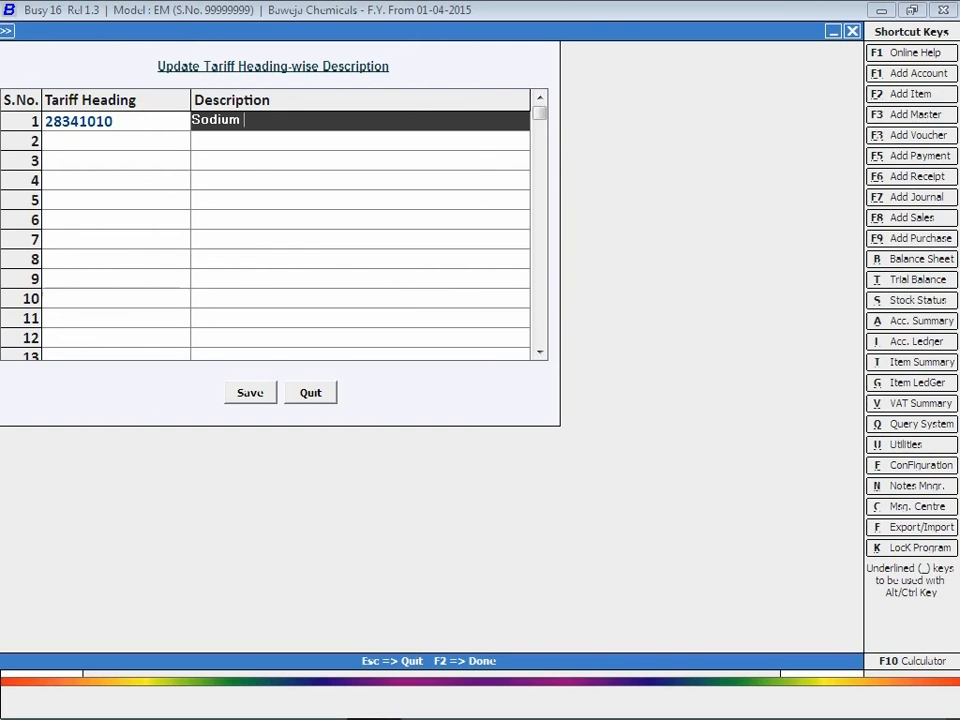
{"action": "type", "text": "Nitrate"}
{"action": "left_click", "coordinate": [245, 395]}
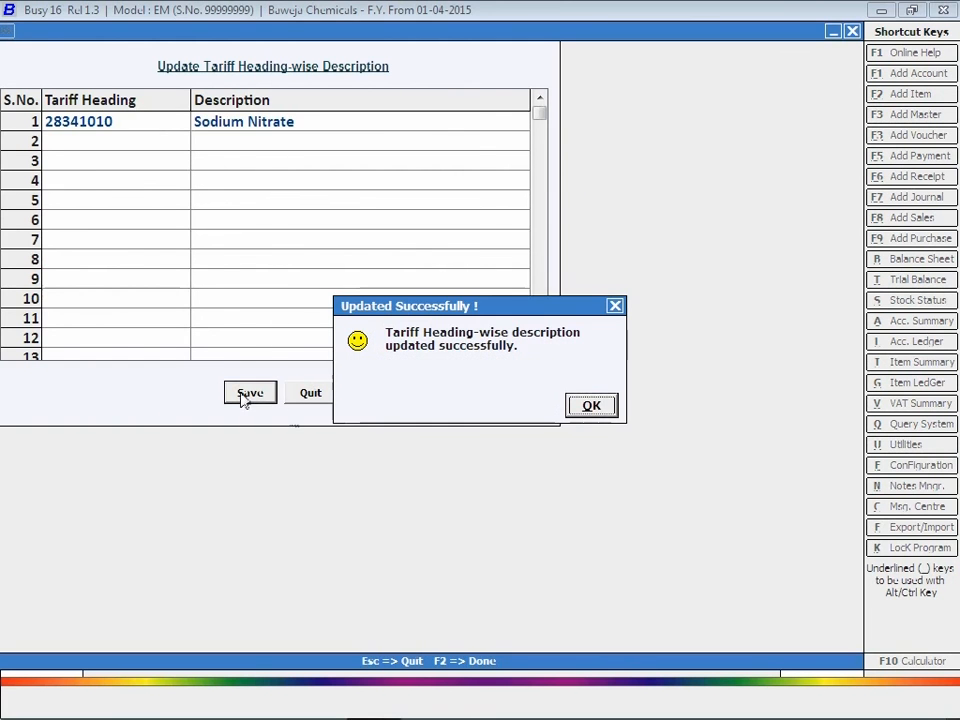
{"action": "left_click", "coordinate": [603, 410]}
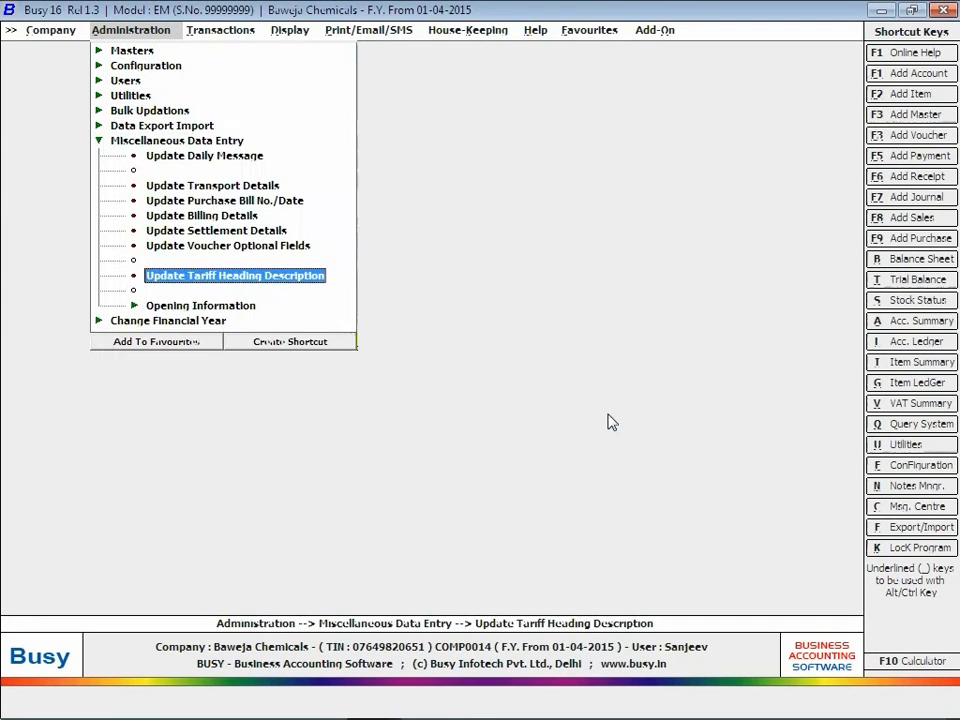
Step: Add a Sales Invoice format named 'Excise' in the advanced document printing configuration
{"action": "key", "text": "Escape"}
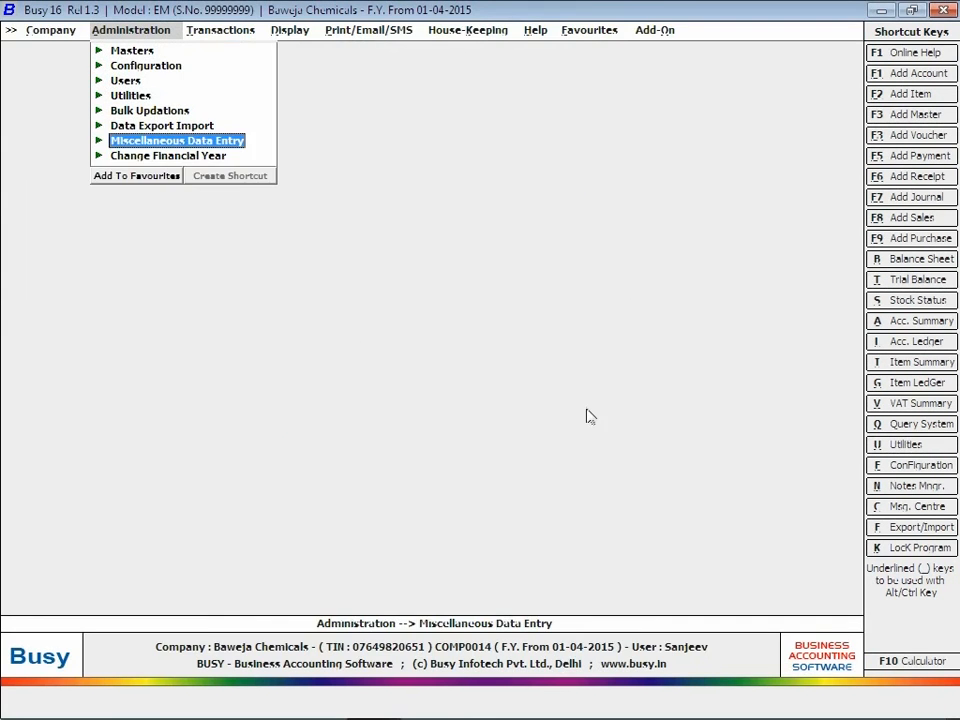
{"action": "left_click", "coordinate": [150, 67]}
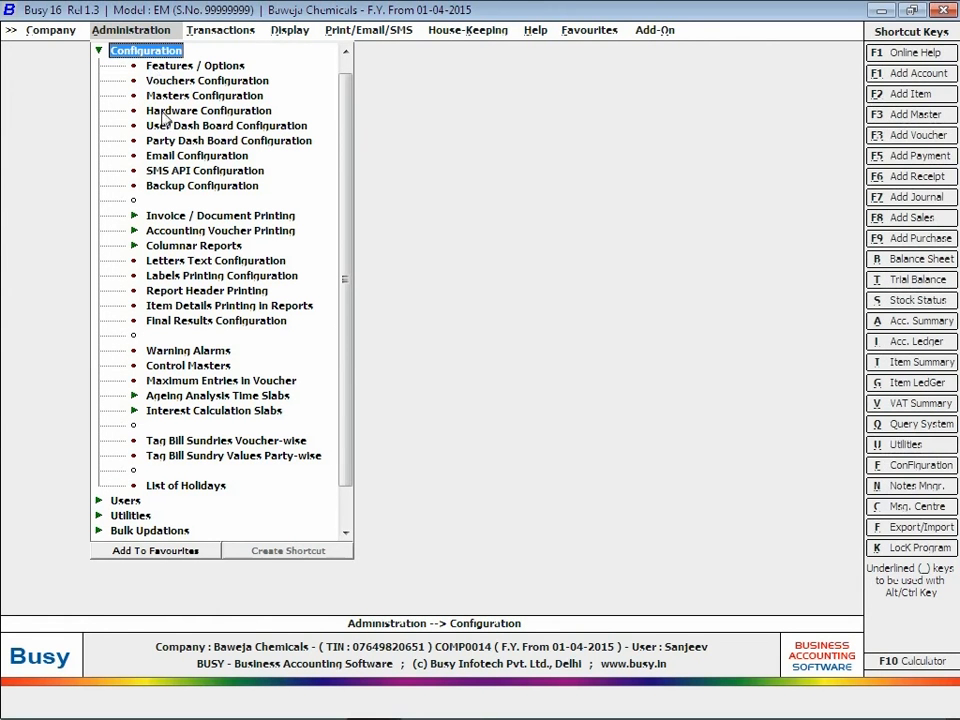
{"action": "left_click", "coordinate": [188, 218]}
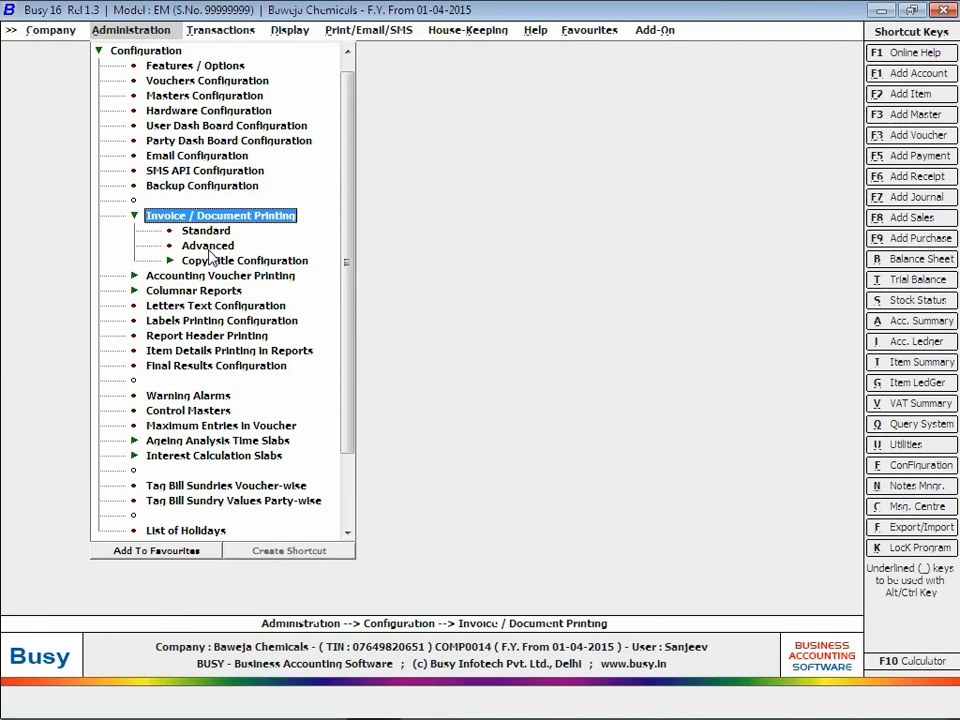
{"action": "left_click", "coordinate": [208, 248]}
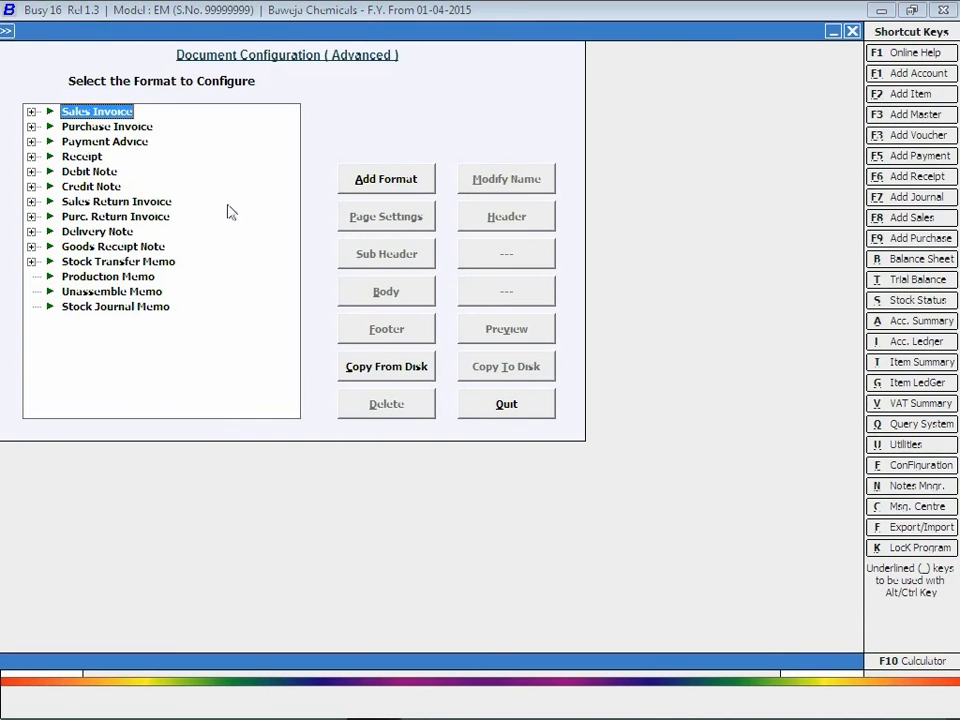
{"action": "left_click", "coordinate": [31, 111]}
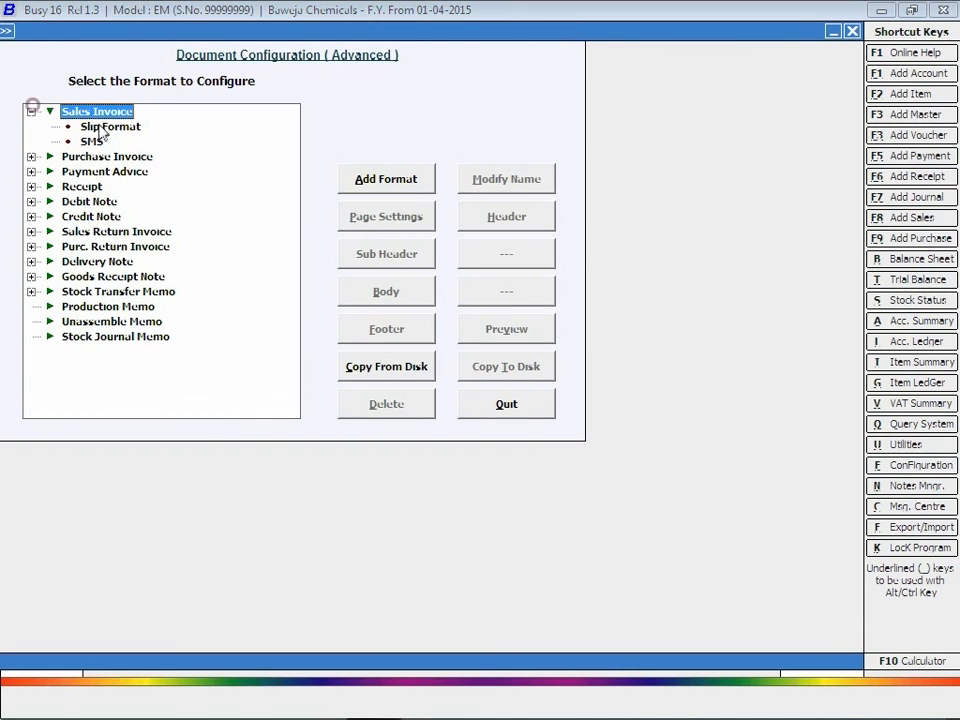
{"action": "left_click", "coordinate": [395, 191]}
{"action": "type", "text": "E"}
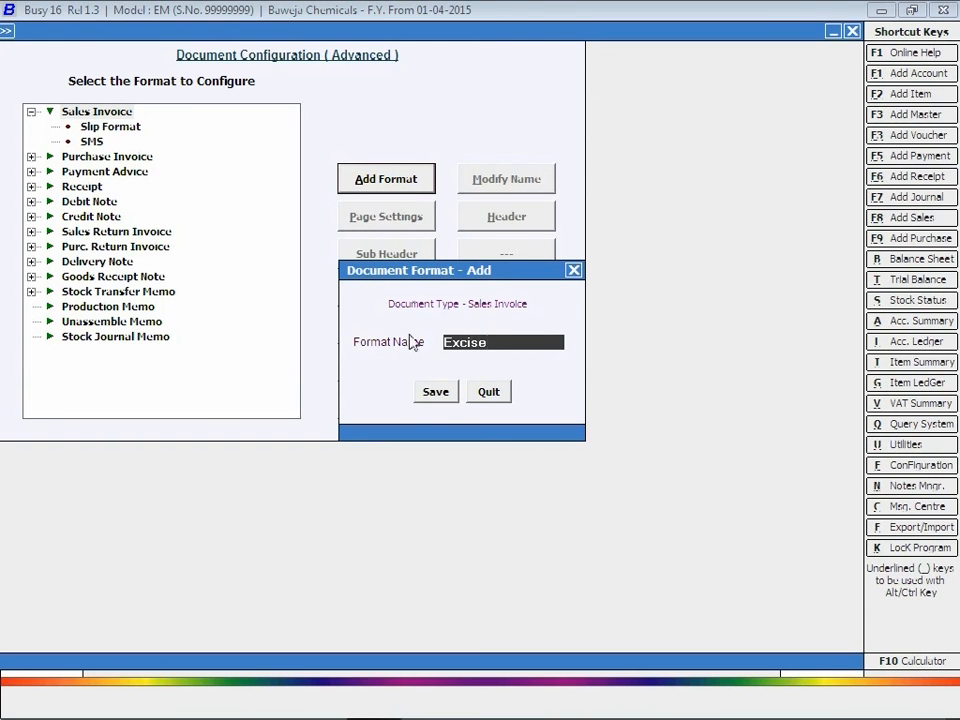
{"action": "type", "text": "xcise"}
{"action": "left_click", "coordinate": [435, 392]}
{"action": "left_click", "coordinate": [97, 158]}
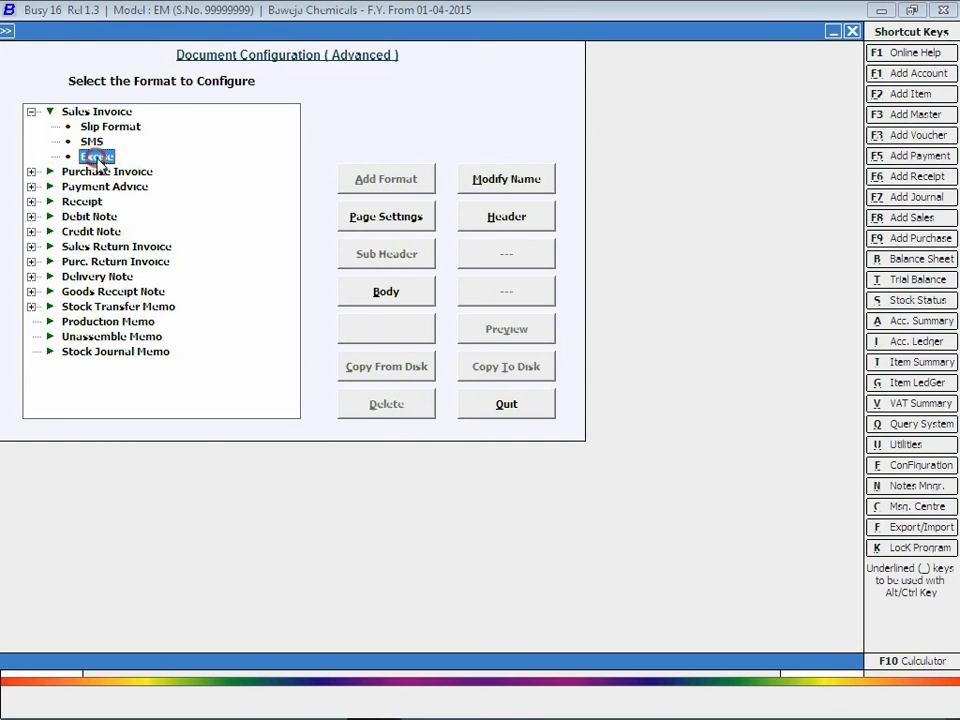
{"action": "key", "text": "Escape"}
{"action": "key", "text": "Escape"}
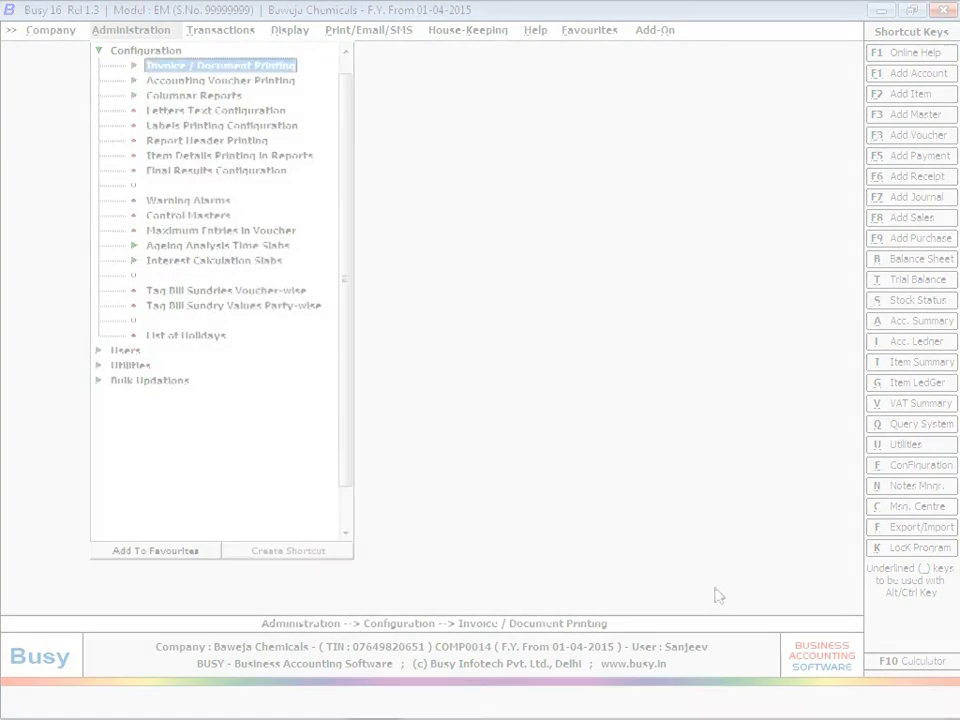